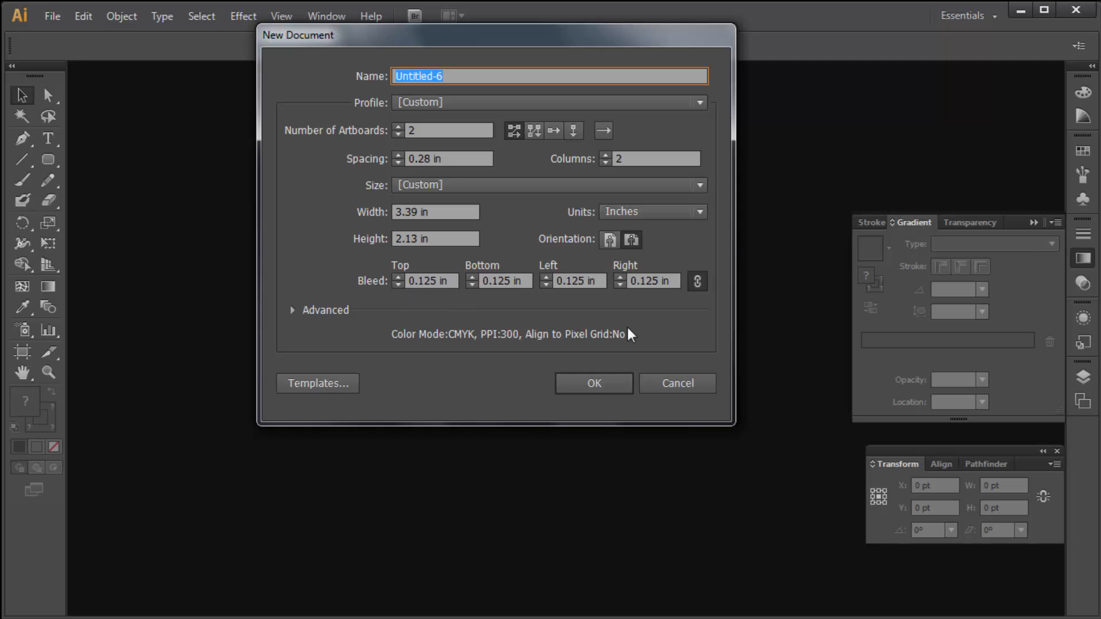
- Create the two-artboard document and draw a 3.39 × 2.13 in rectangle covering the first artboard
left_click(608, 383)
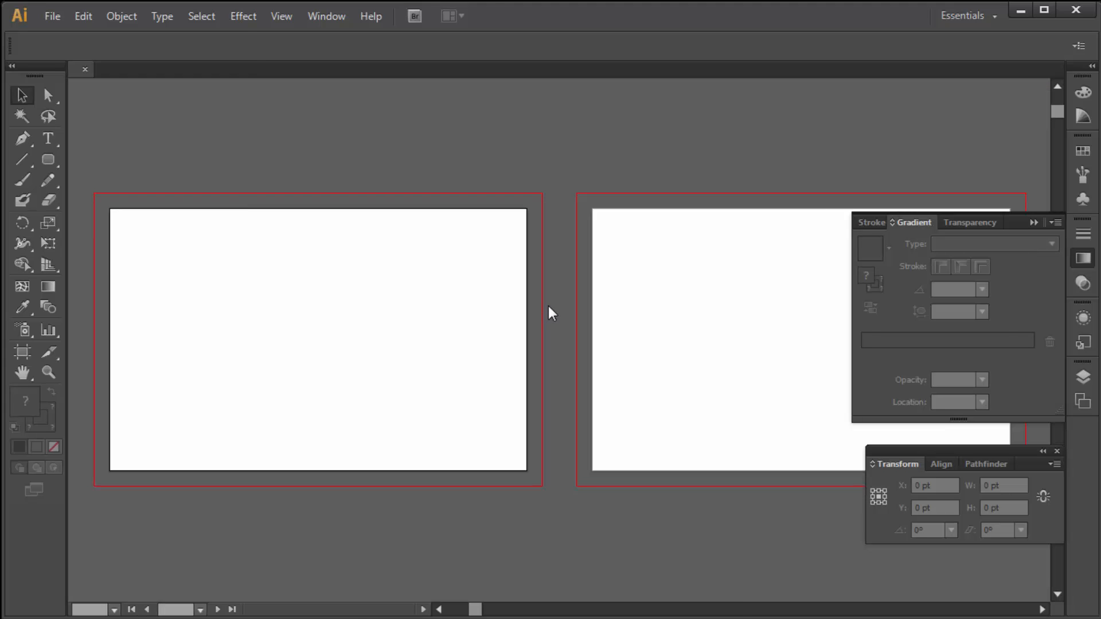
left_click_drag(48, 160, 121, 163)
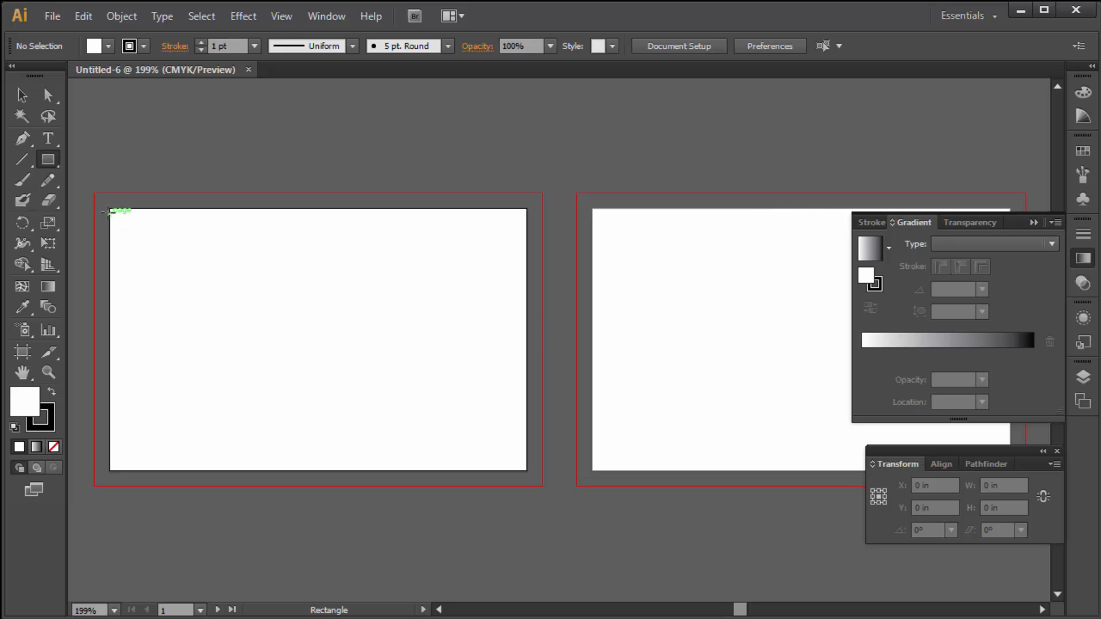
left_click_drag(109, 209, 529, 471)
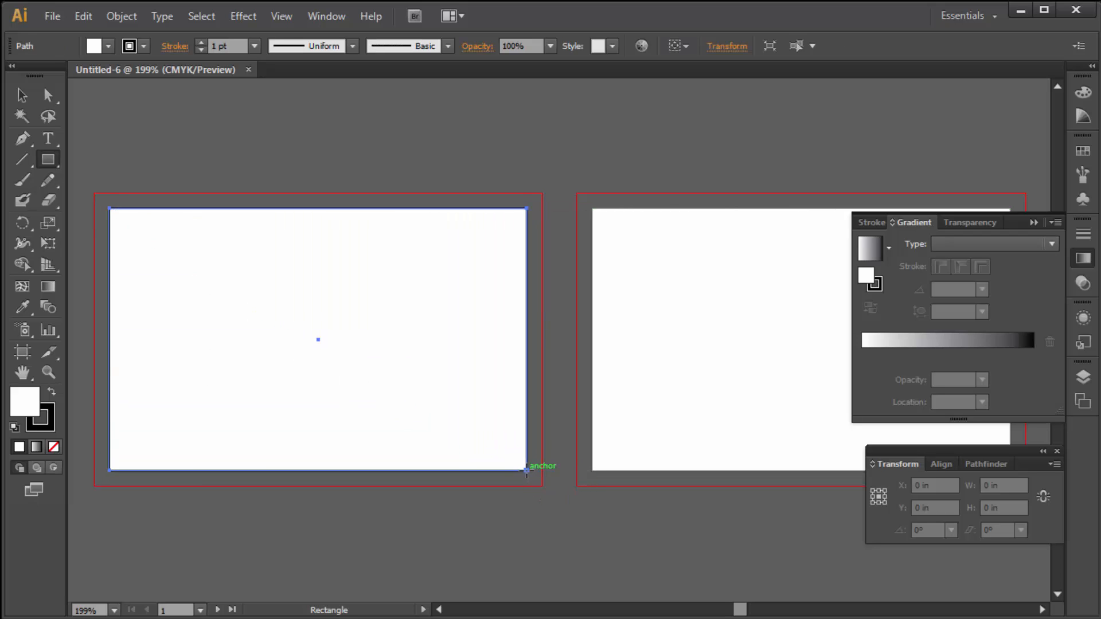
left_click(21, 94)
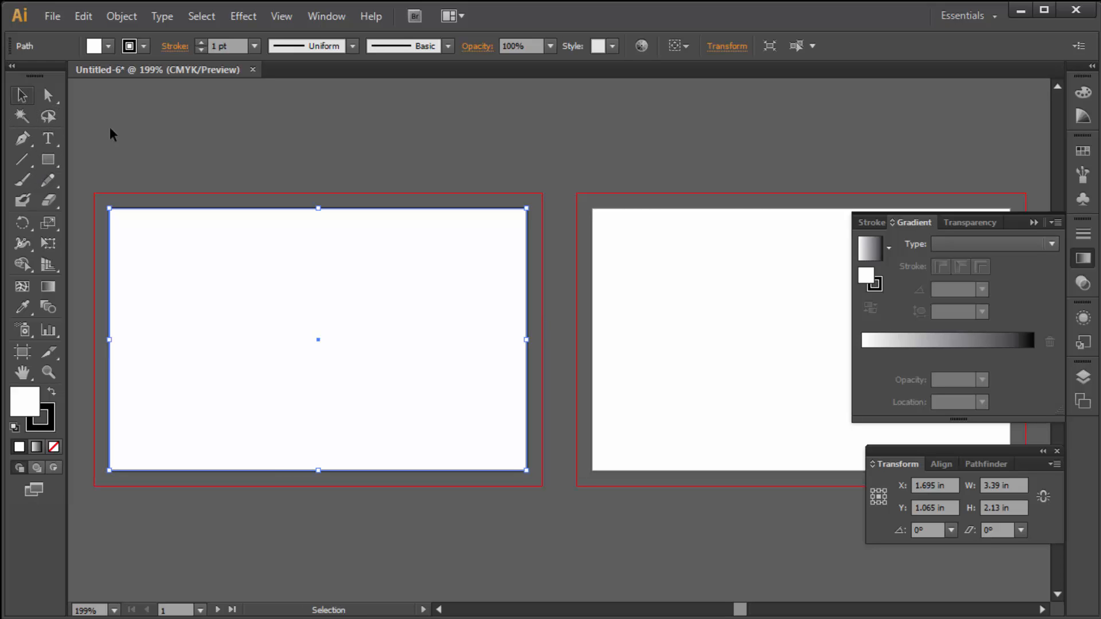
left_click(303, 258, "ctrl")
left_click_drag(460, 355, 361, 292)
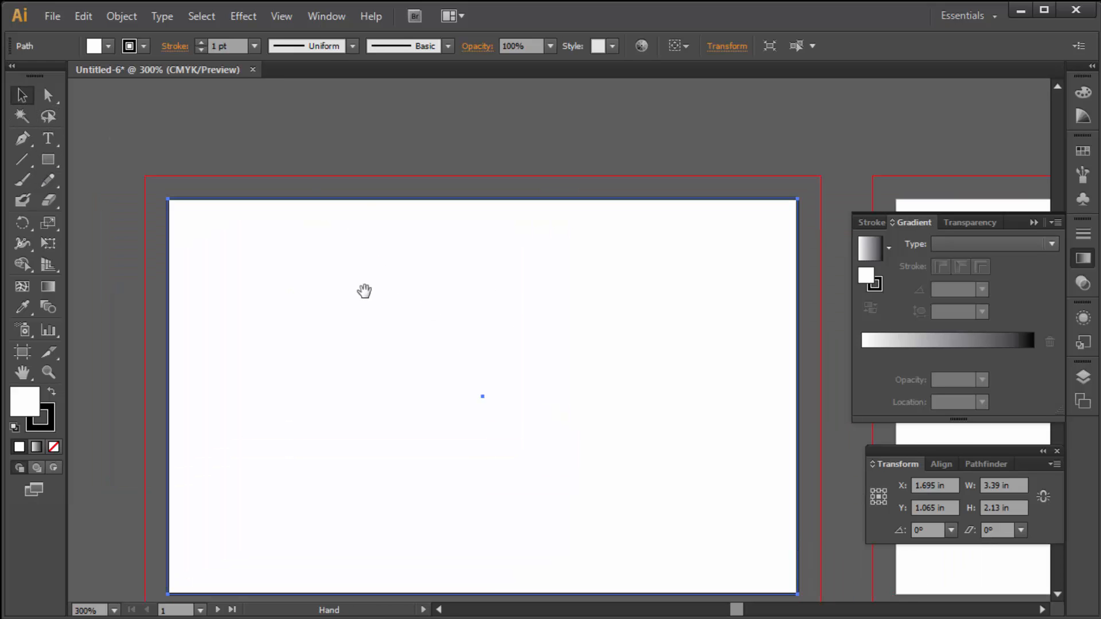
- Offset the card rectangle inward with a negative Offset Path, making a 3.14 × 1.88 in inset rectangle
left_click(119, 17)
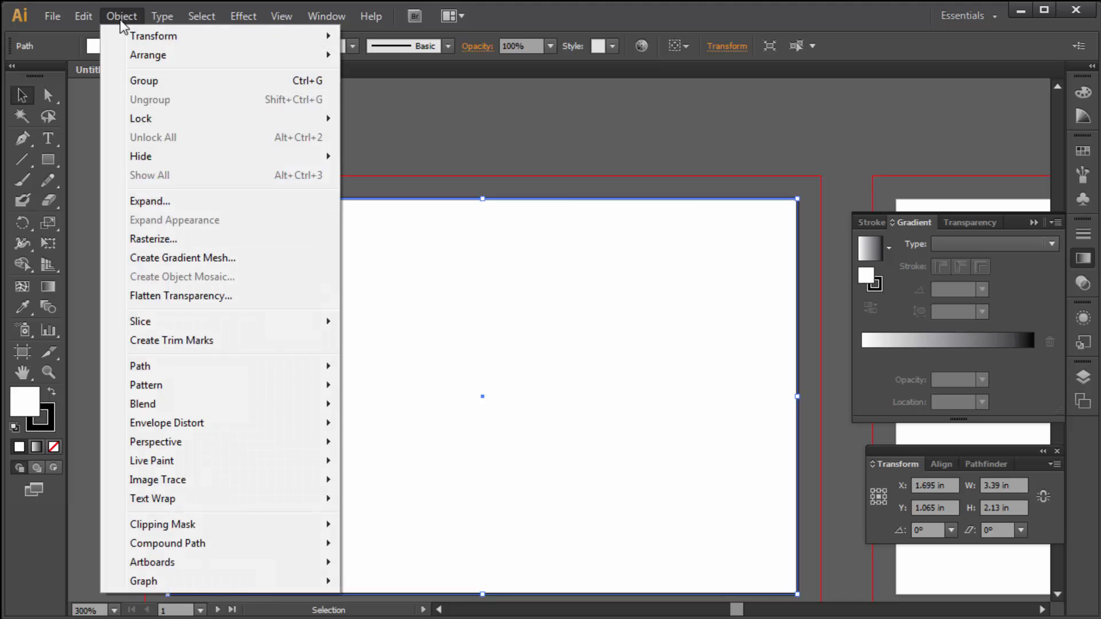
mouse_move(179, 372)
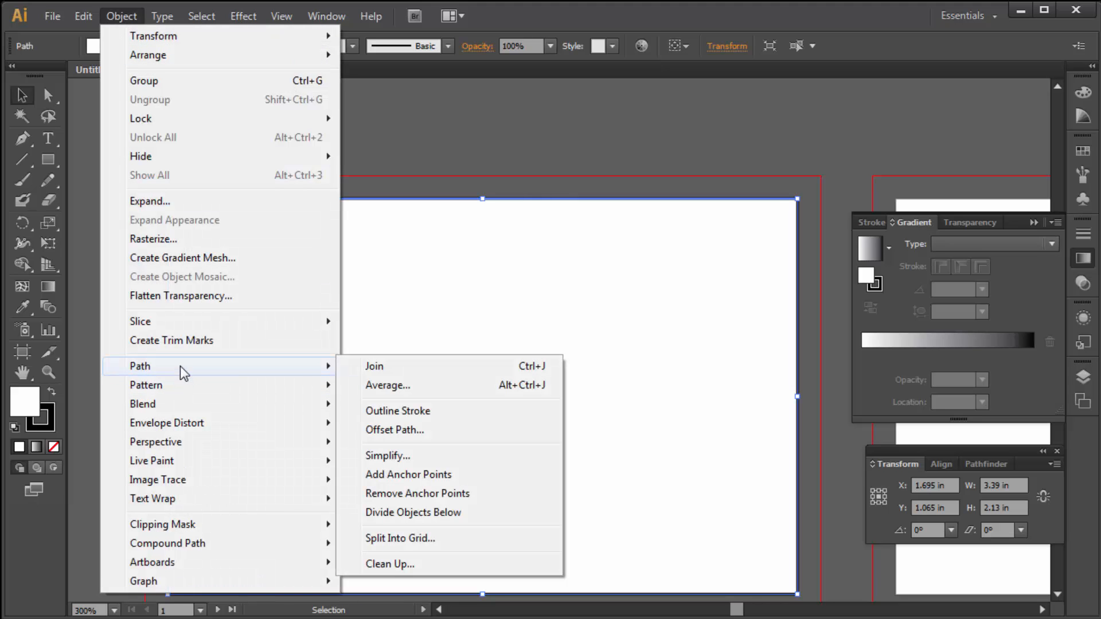
left_click(388, 431)
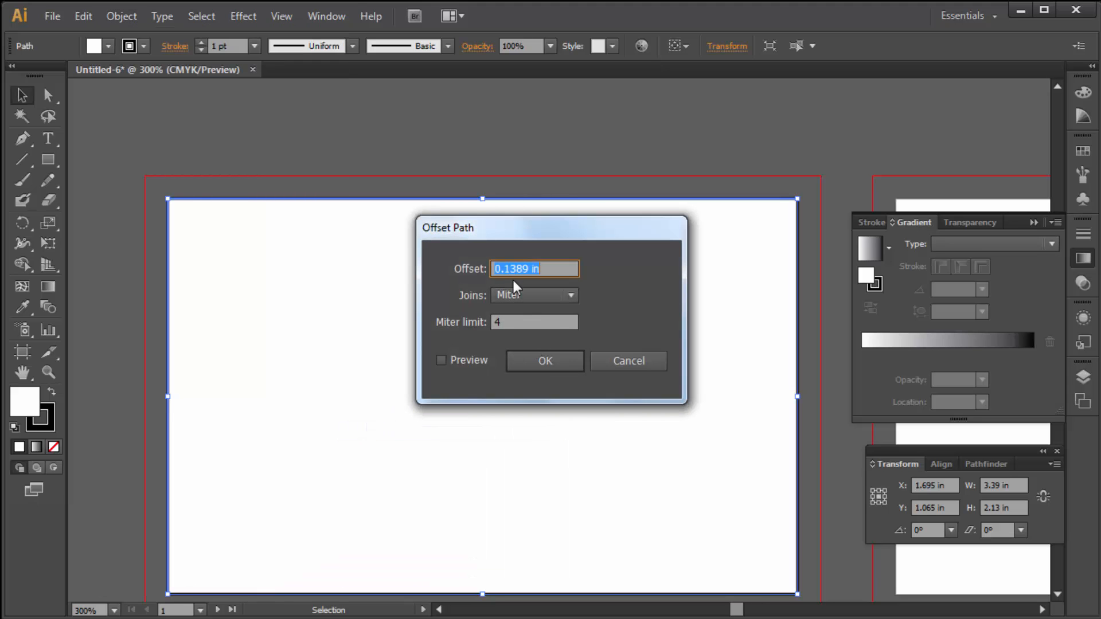
type("-.125")
key("Return")
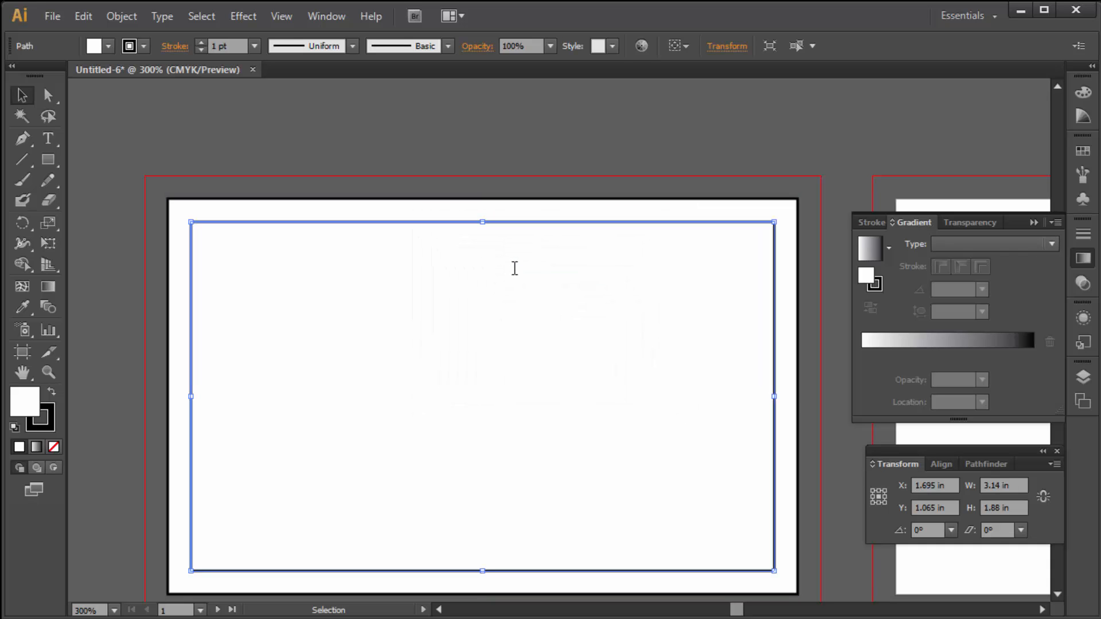
- Convert the inset rectangle into guides and deselect everything
right_click(436, 290)
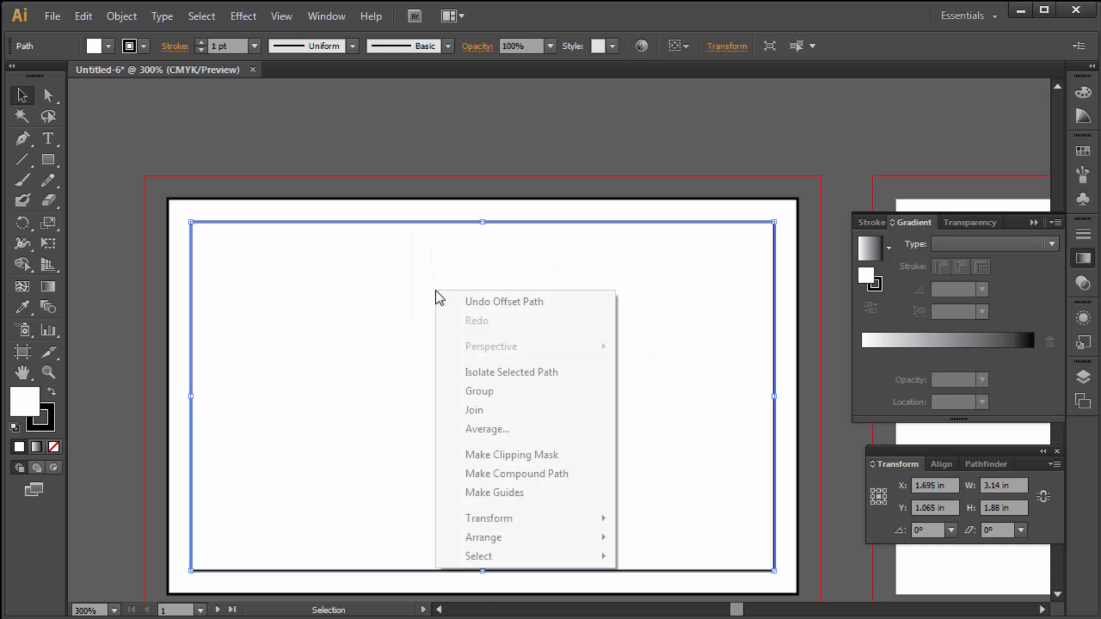
left_click(503, 497)
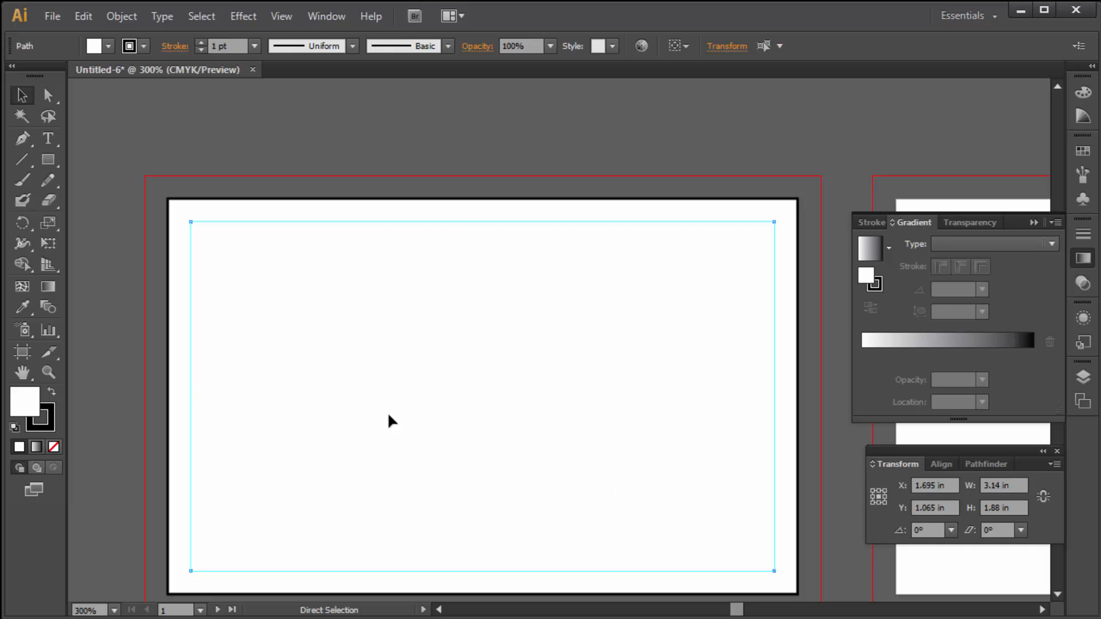
key("ctrl+shift+a")
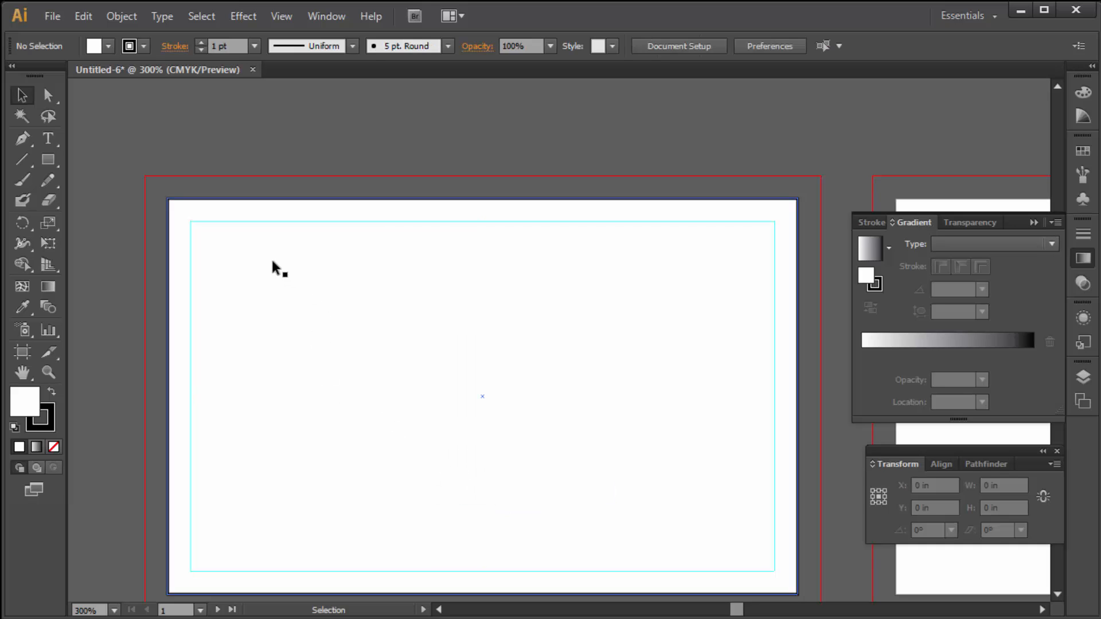
- Stretch the white rectangle's corners to the bleed so it measures 3.64 × 2.38 in
left_click(182, 238)
left_click_drag(168, 199, 145, 175)
key("space")
left_click_drag(728, 462, 663, 292)
left_click_drag(734, 424, 758, 447)
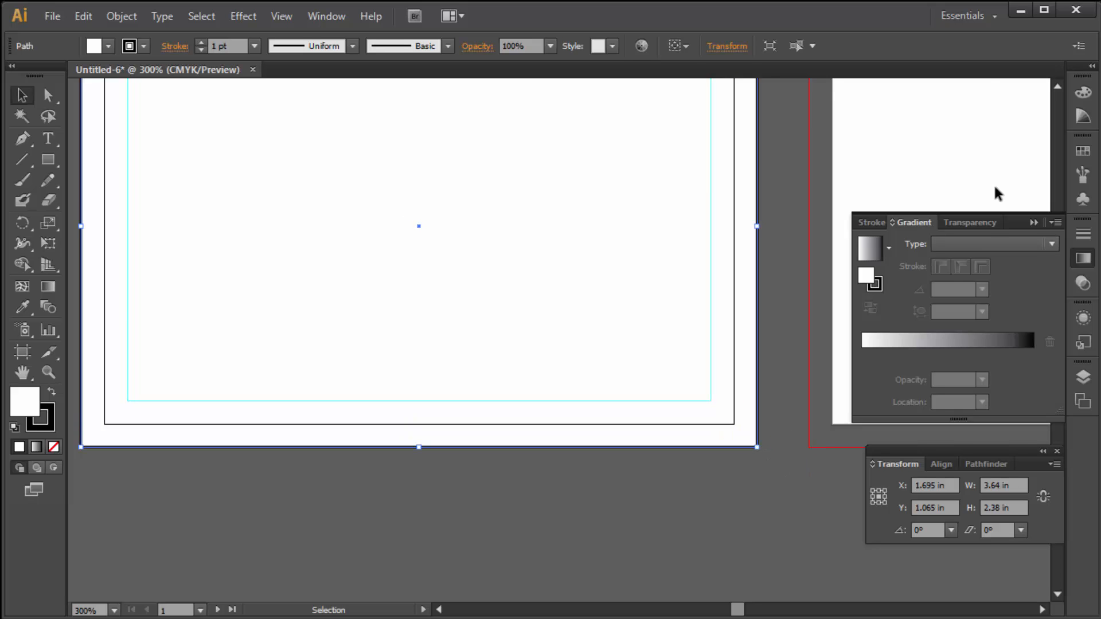
- Set the white rectangle's stroke to None
key("space")
left_click_drag(450, 199, 480, 374)
left_click(529, 325, "ctrl+alt")
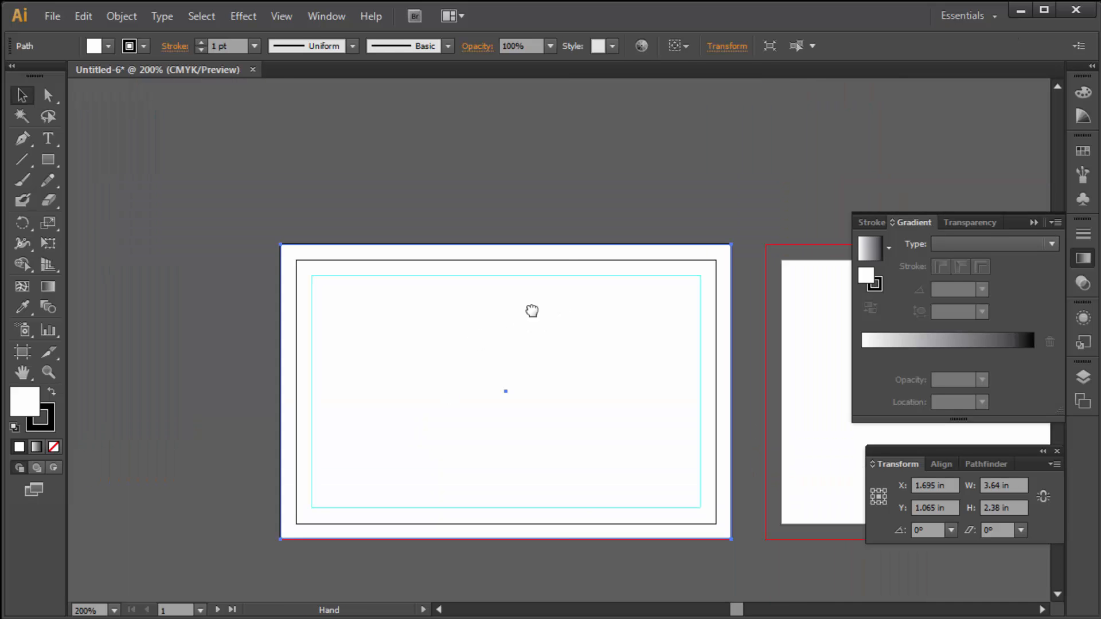
left_click_drag(532, 311, 507, 288)
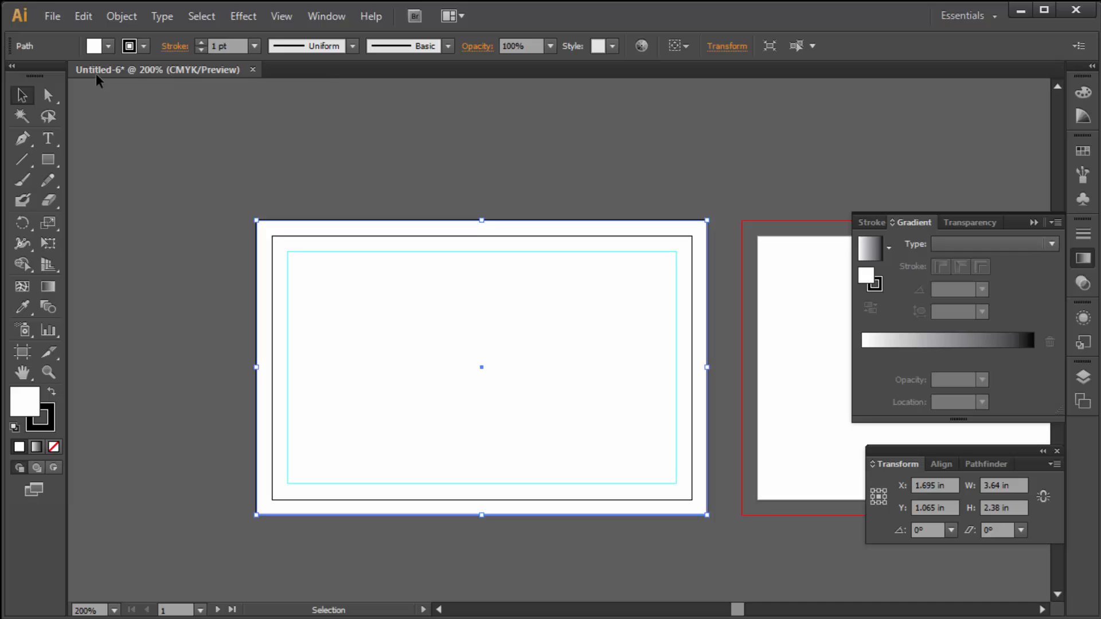
left_click(144, 47)
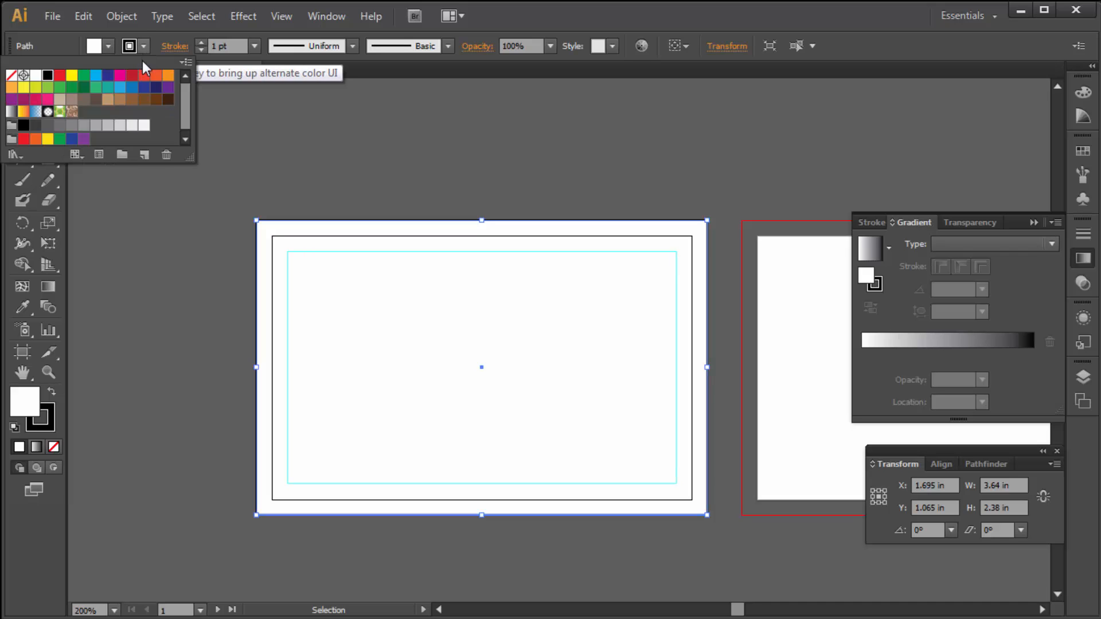
left_click(12, 76)
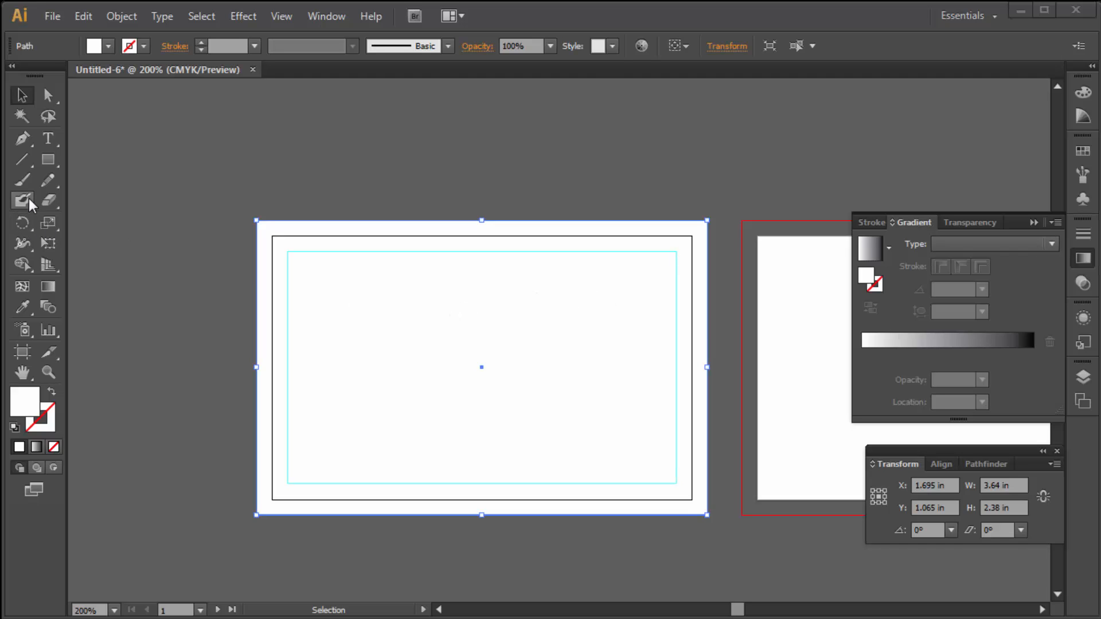
- Draw a long rounded rectangle across the card's right edge and select it with the card
left_click_drag(51, 162, 111, 176)
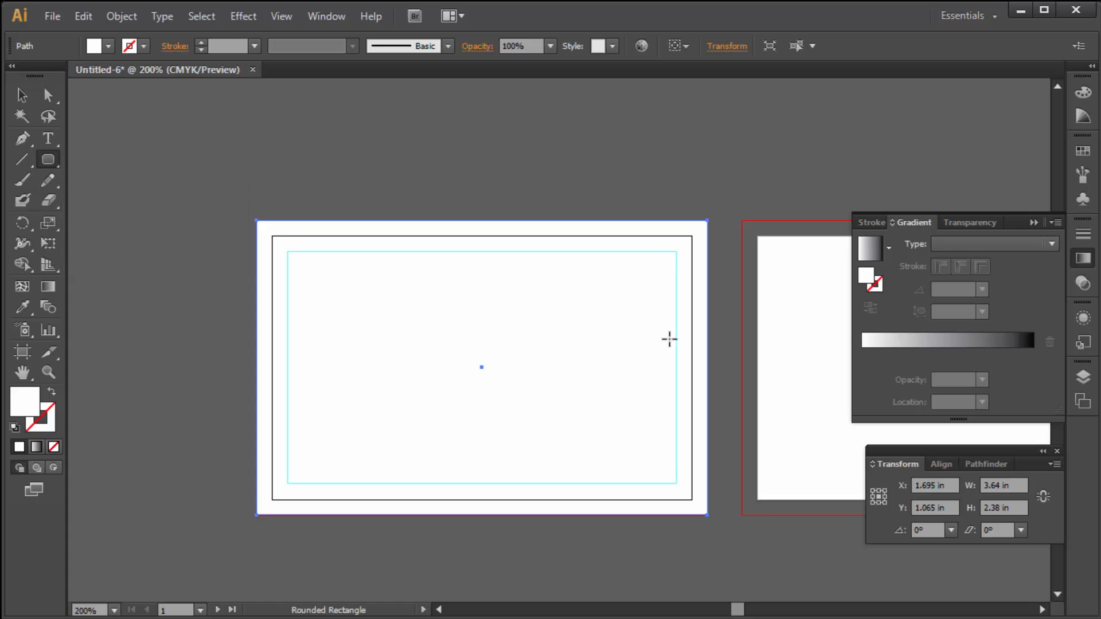
left_click_drag(482, 317, 870, 418)
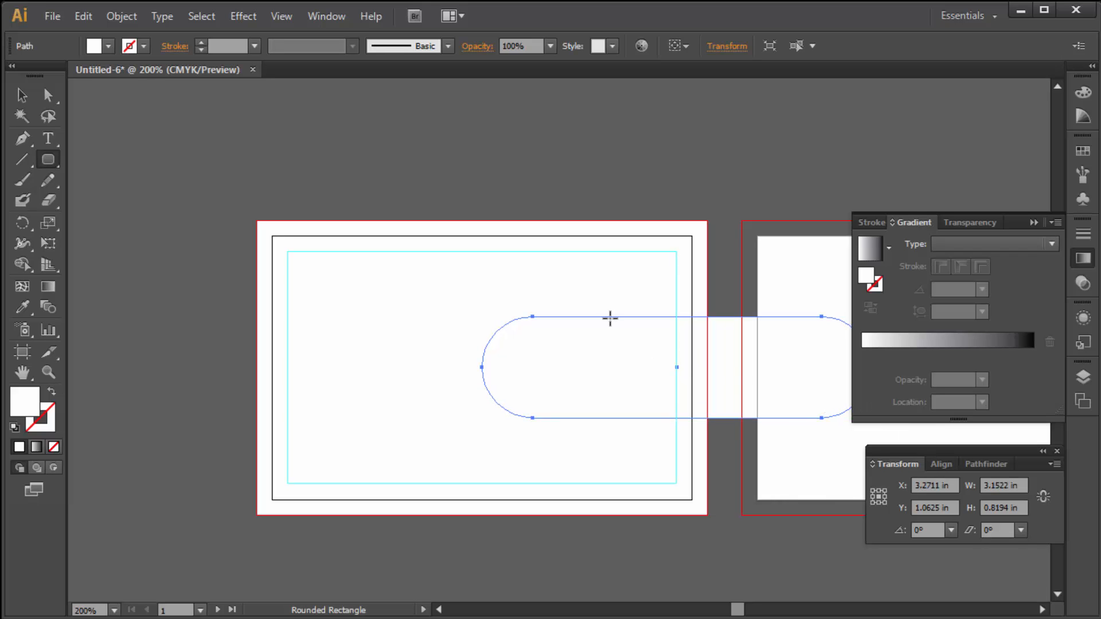
left_click(22, 95)
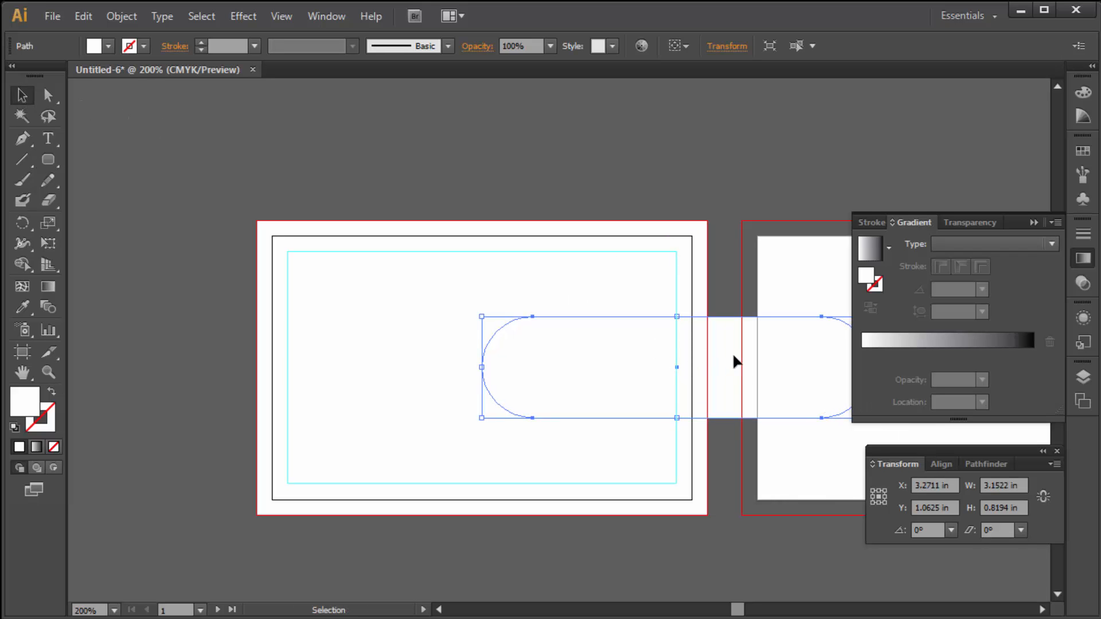
left_click_drag(583, 190, 672, 456)
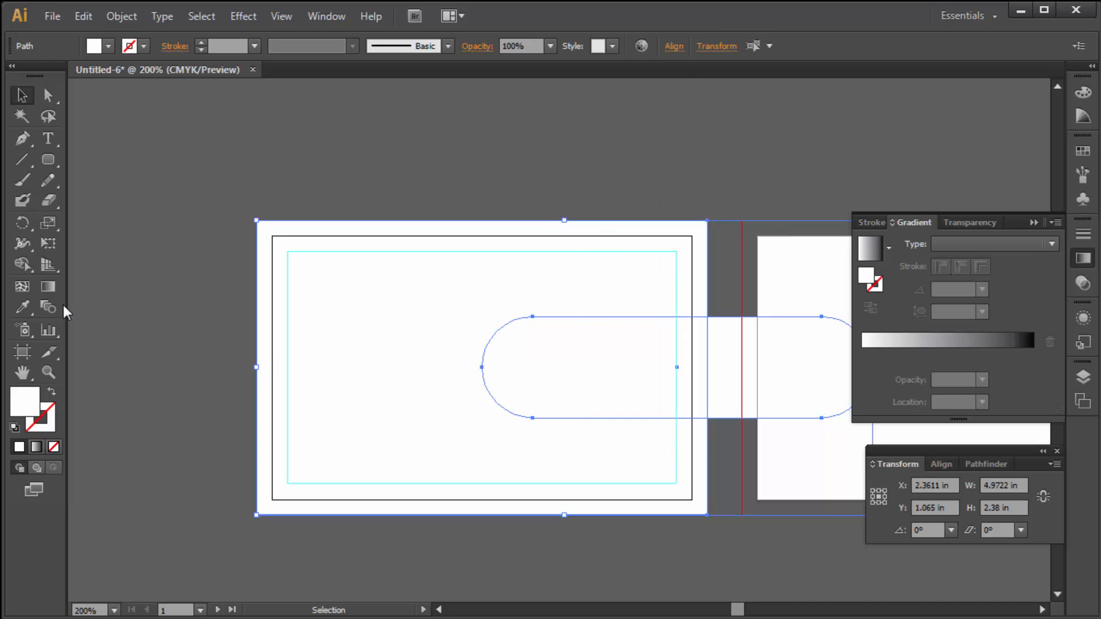
- Split it with Shape Builder and delete the outside piece, leaving a 1.82 × 0.8194 in half-capsule
left_click(23, 265)
left_click(730, 390)
left_click(49, 95)
left_click(735, 418)
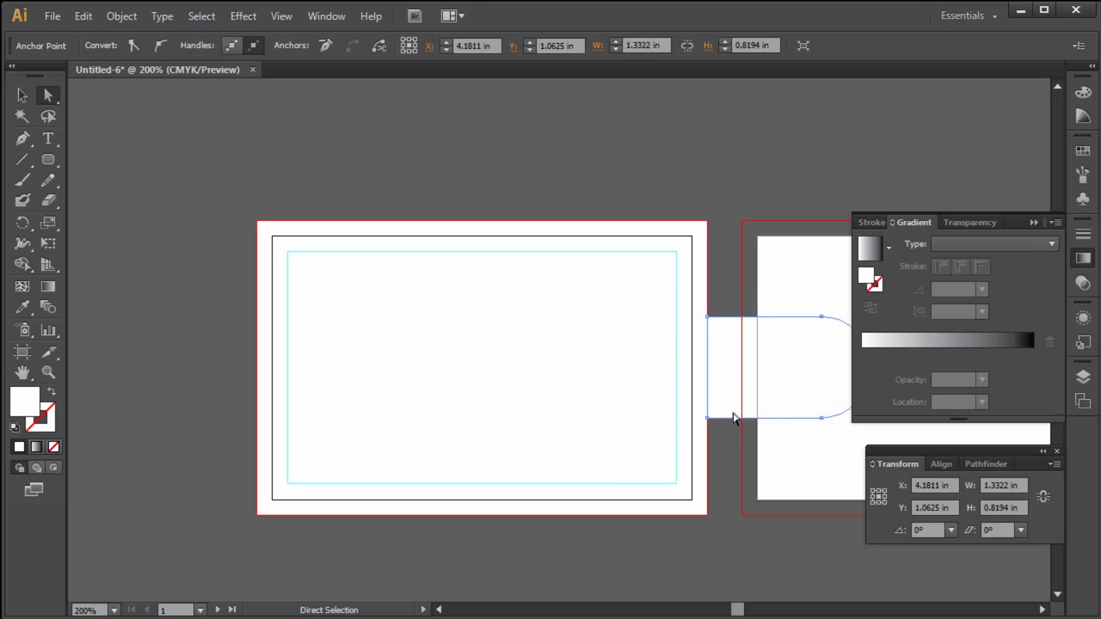
key("Delete")
key("Delete")
left_click(24, 97)
left_click(608, 367)
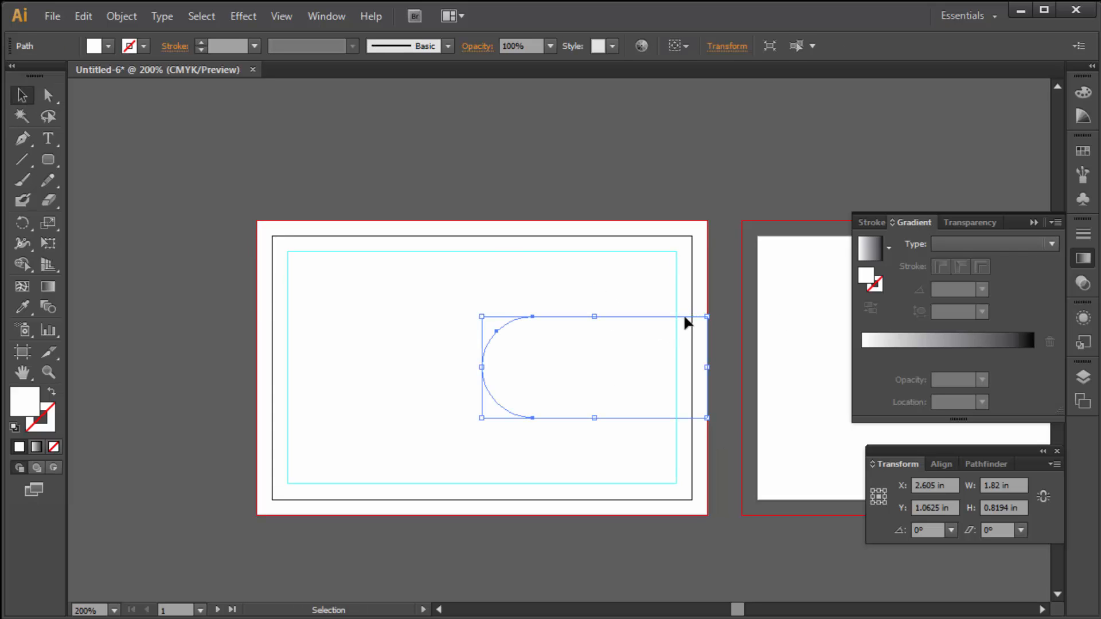
- Apply a gradient to the half-capsule and make its right stop orange in CMYK (M 69, Y 100, K 0)
left_click(979, 338)
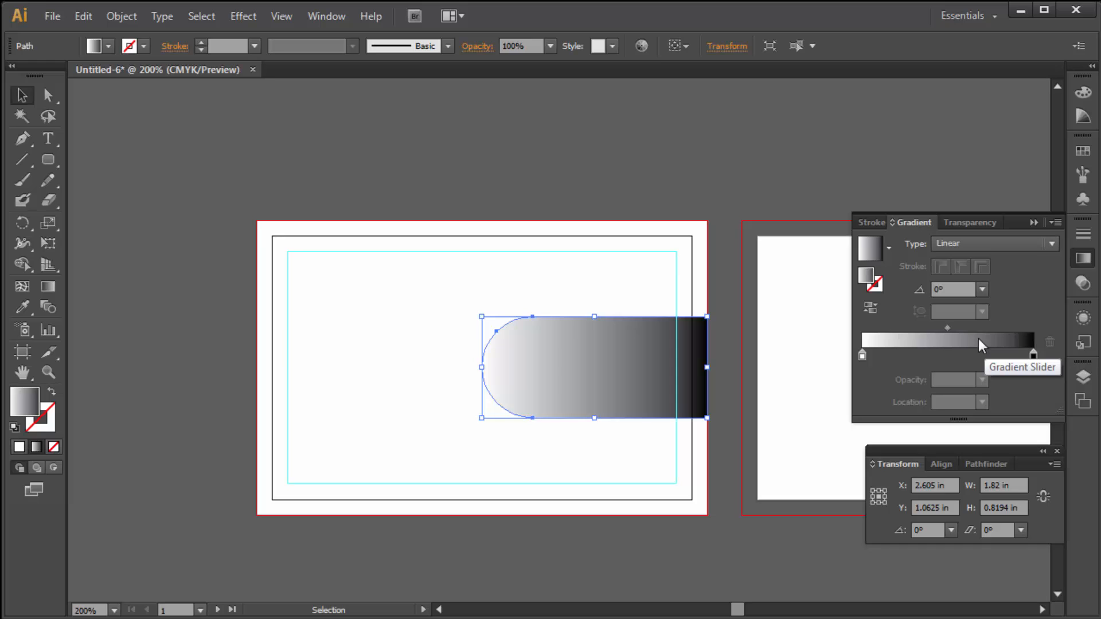
left_click(1034, 356)
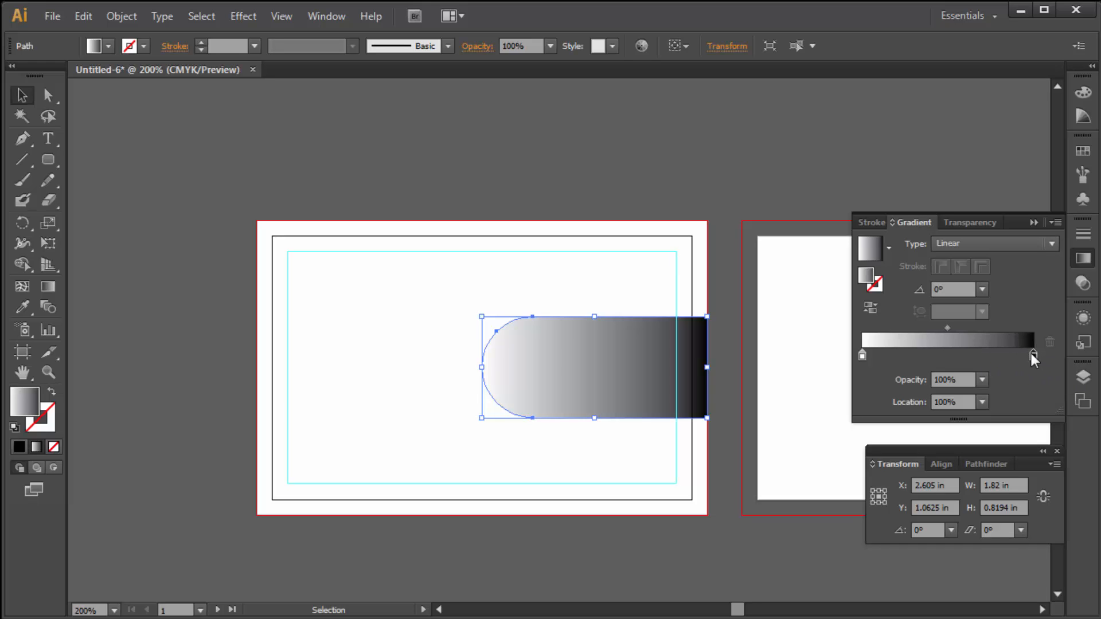
double_click(1034, 354)
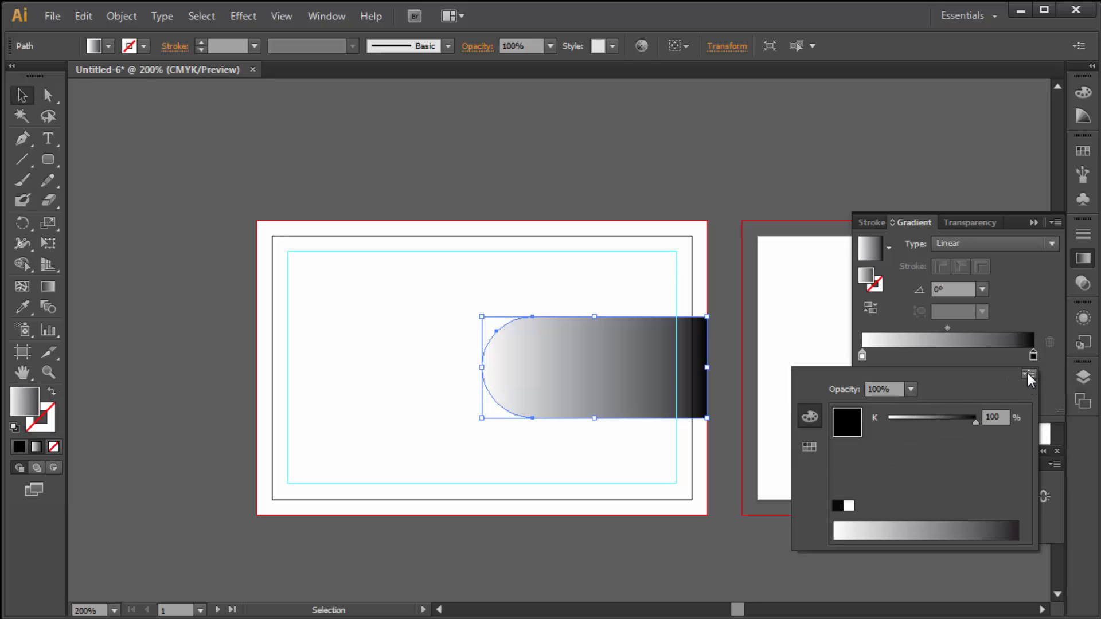
left_click(1026, 371)
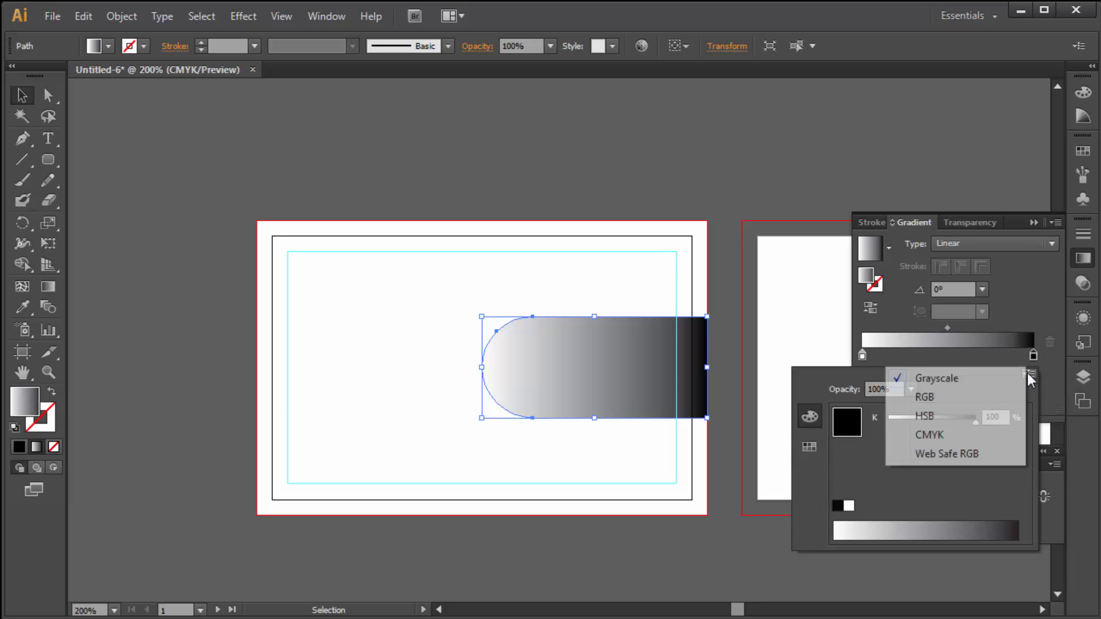
left_click(934, 436)
left_click_drag(951, 481, 828, 480)
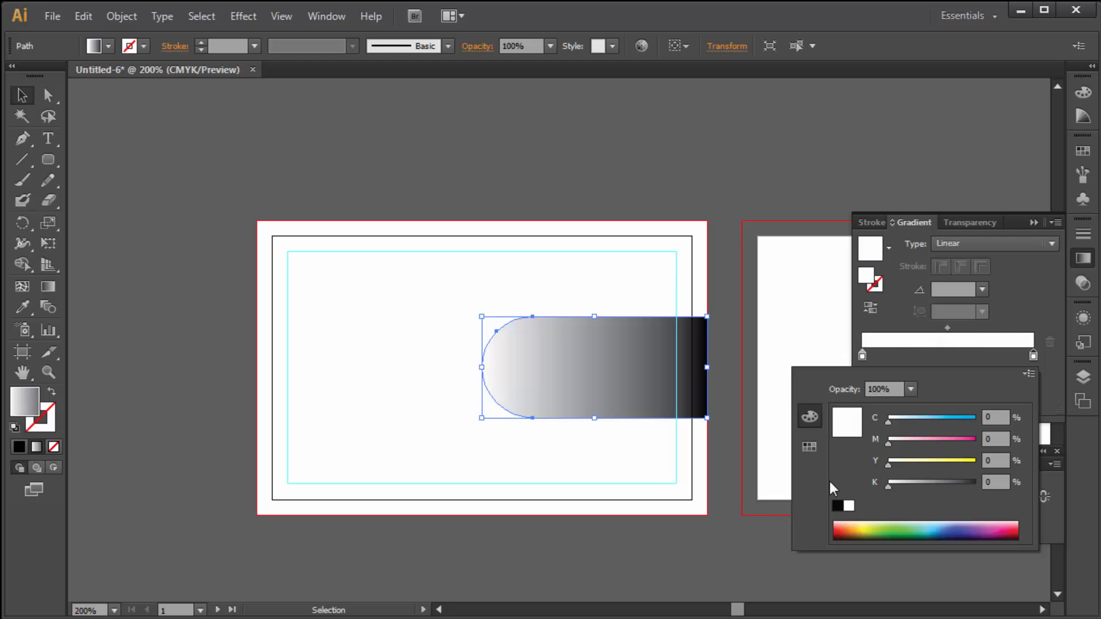
left_click_drag(937, 464, 1037, 464)
left_click(949, 439)
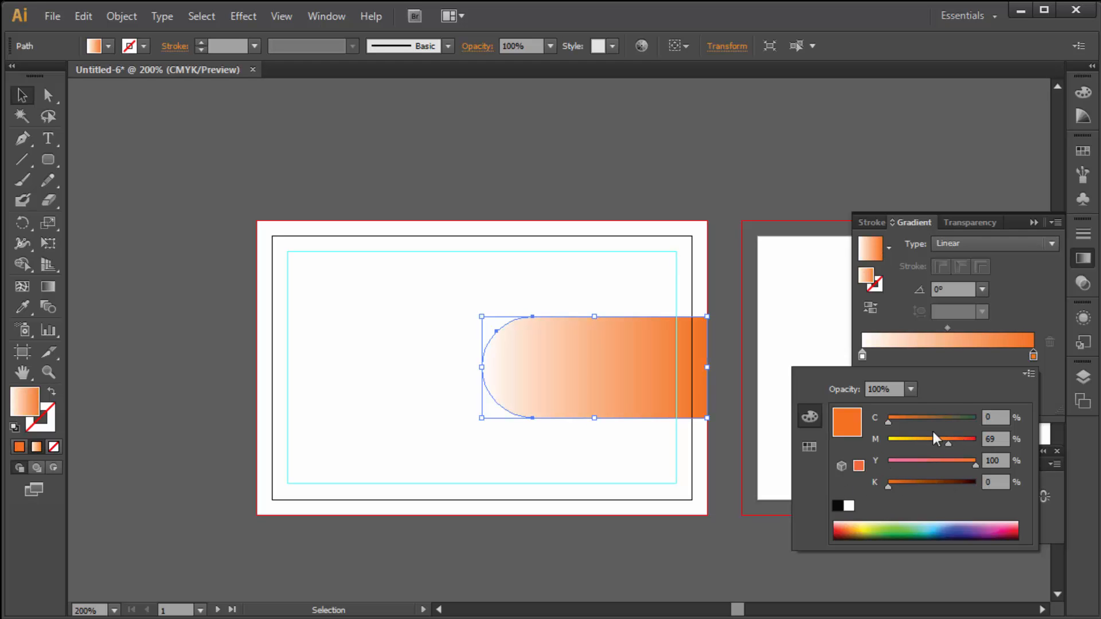
left_click(1016, 3)
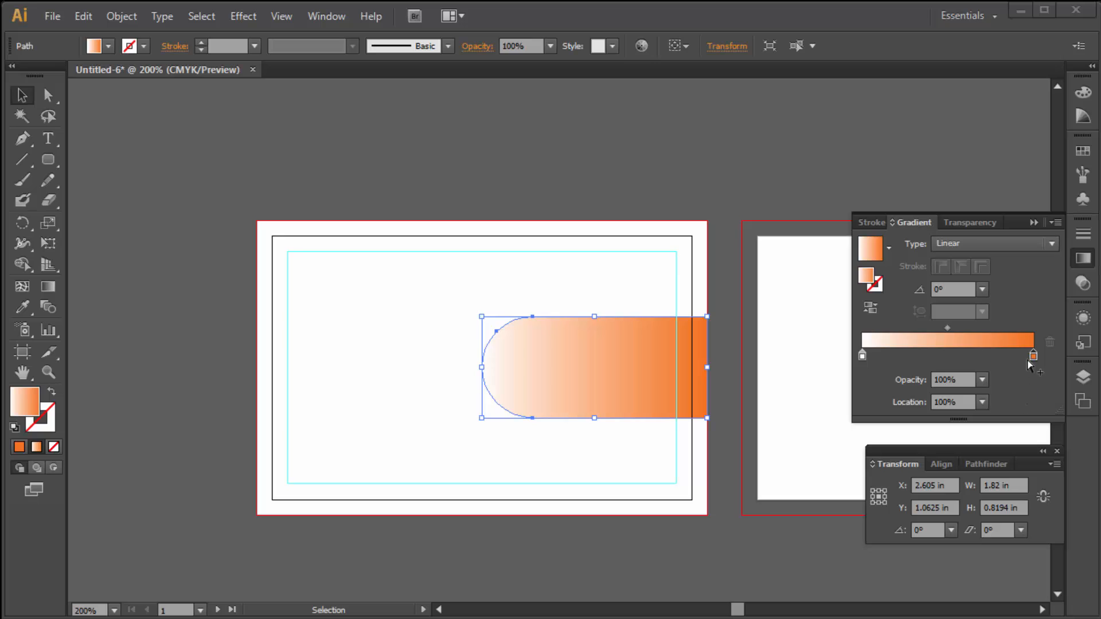
- Make the left gradient stop red-orange with CMYK M 92, Y 100
double_click(862, 355)
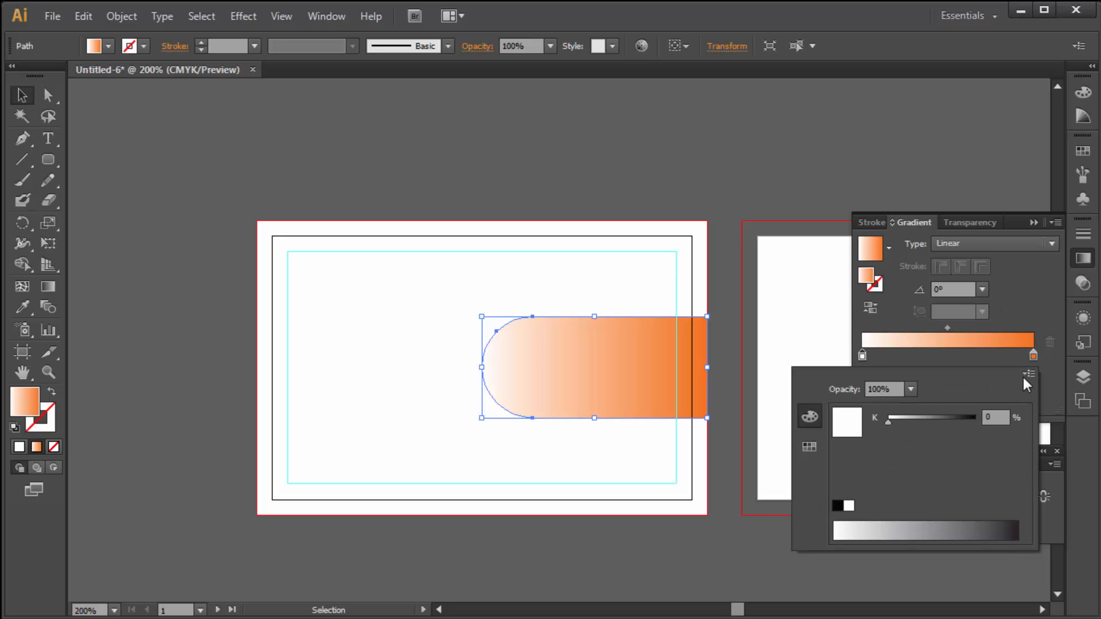
left_click(1025, 375)
left_click(976, 436)
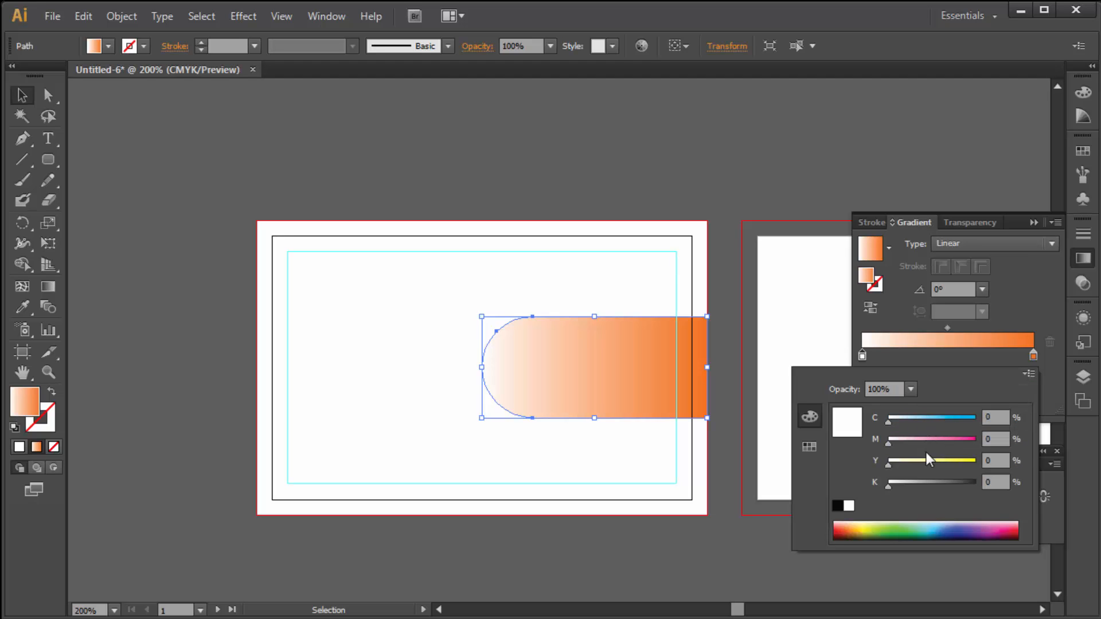
left_click_drag(906, 441, 918, 441)
left_click_drag(923, 463, 1014, 456)
left_click_drag(940, 441, 972, 443)
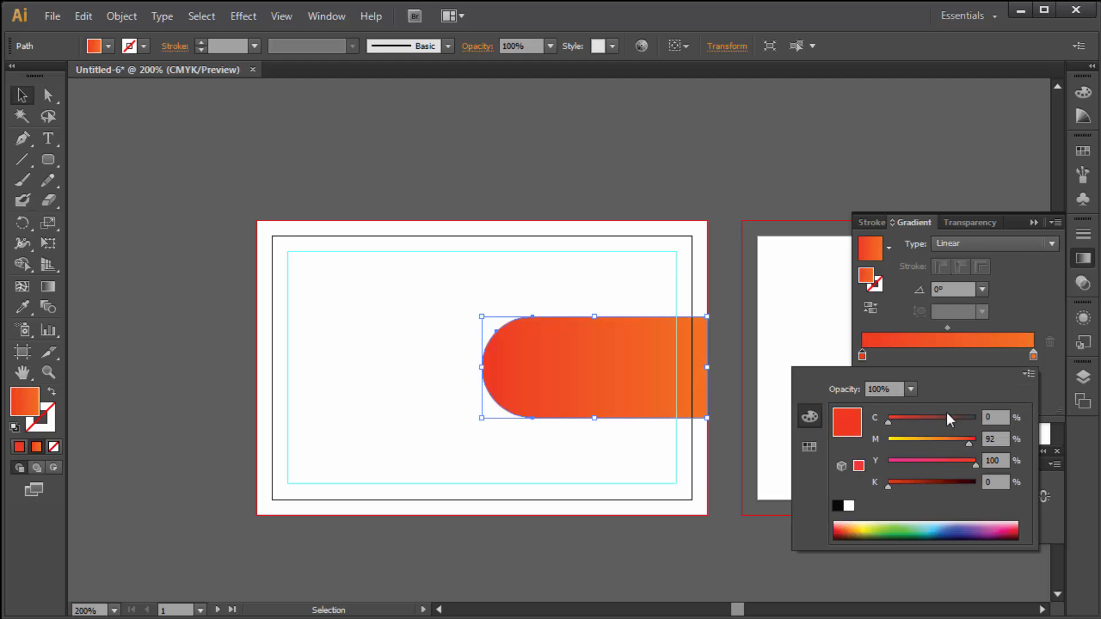
left_click(952, 290)
- Set the gradient angle to 90° and deselect the band
left_click(952, 290)
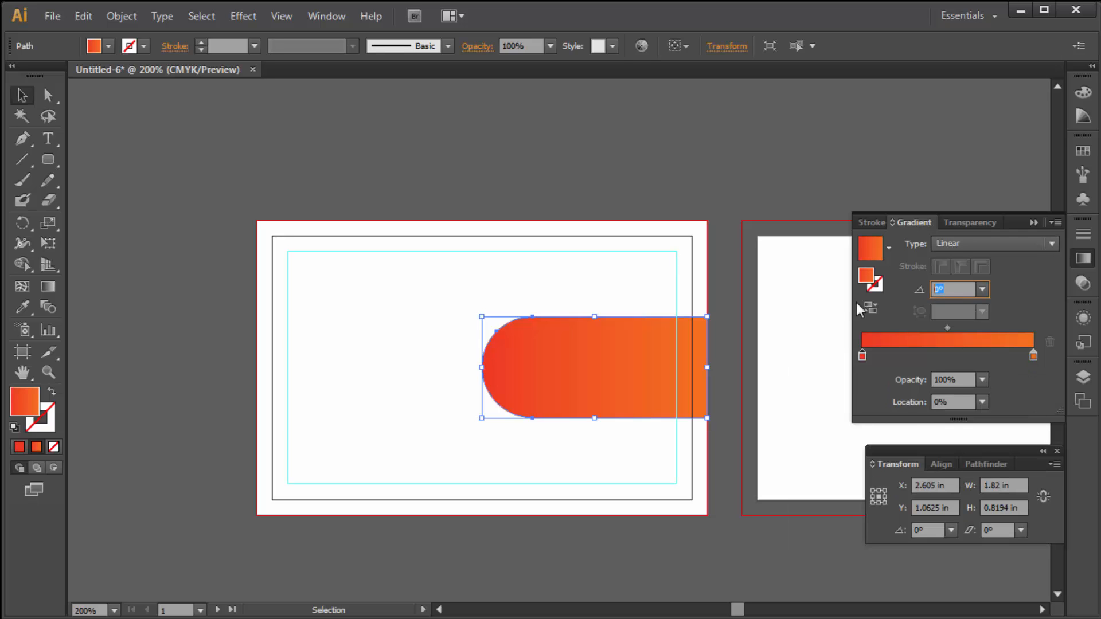
type("90")
key("Return")
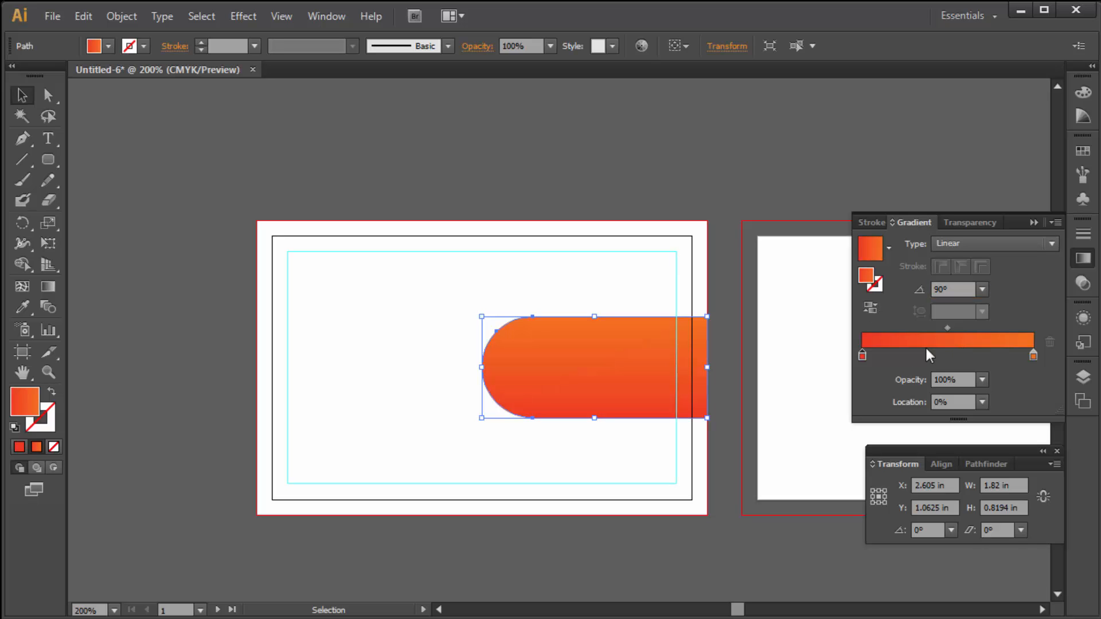
left_click(574, 142)
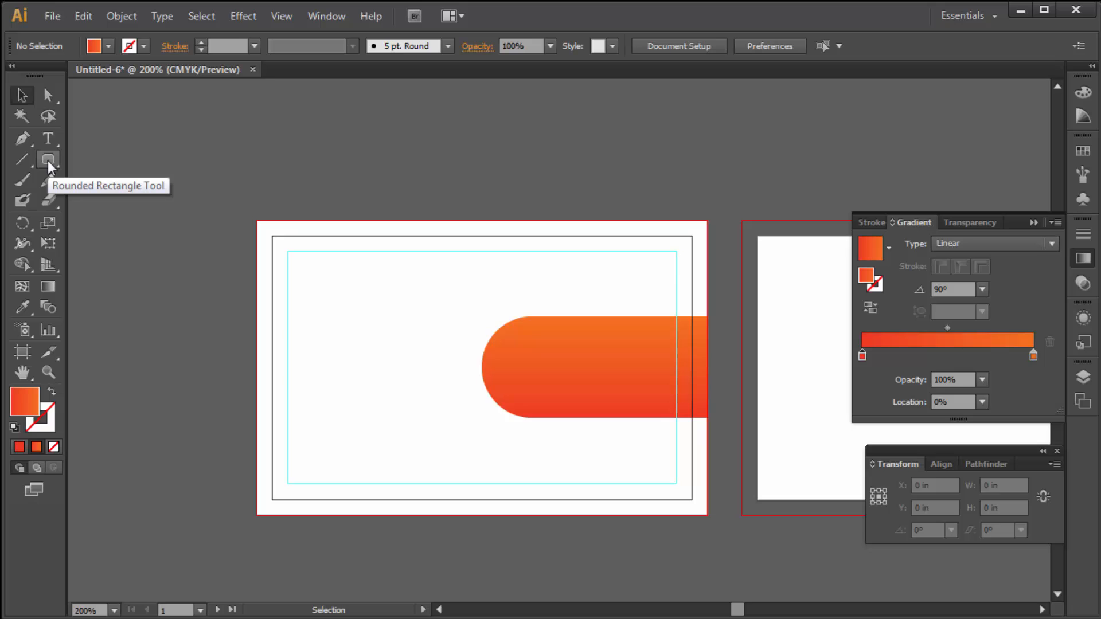
- Draw a circle over the band's rounded end and size it to about 1.118 in
left_click_drag(48, 164, 101, 201)
mouse_move(461, 293)
left_mouse_down()
mouse_move(561, 423)
mouse_move(551, 423)
mouse_move(595, 427)
left_mouse_up()
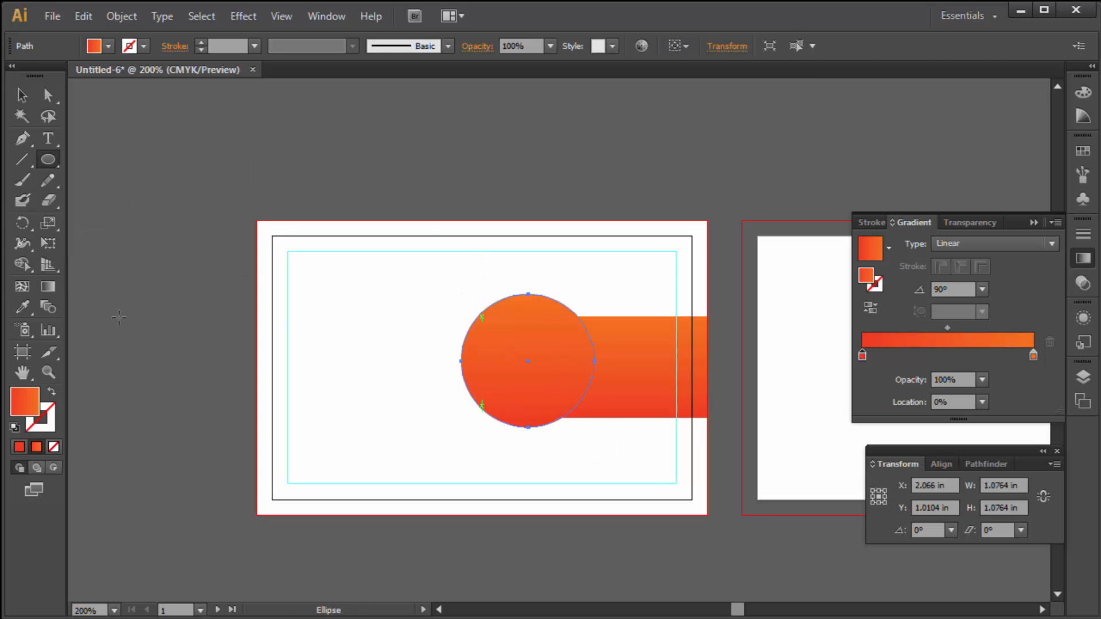
left_click(22, 95)
left_click_drag(511, 343, 546, 346)
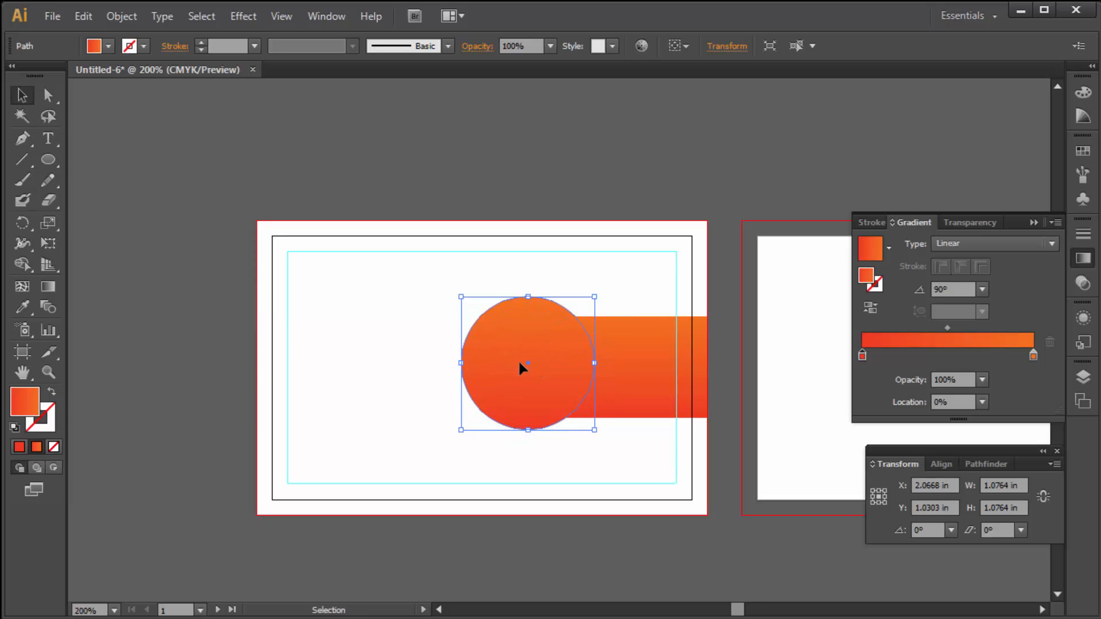
left_click_drag(460, 362, 451, 363)
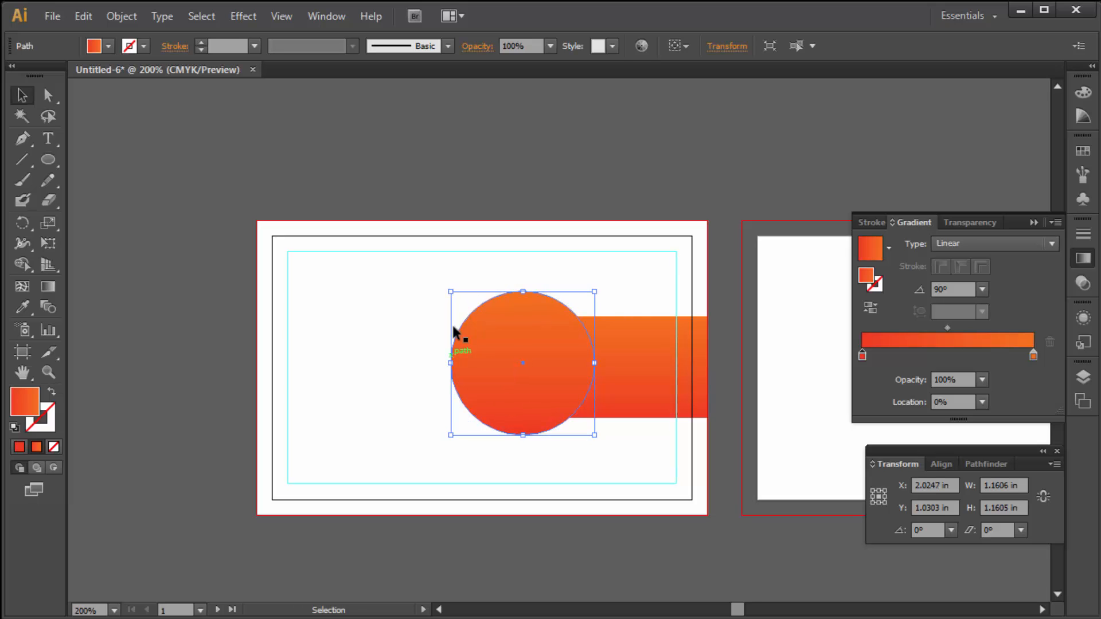
left_click_drag(591, 362, 529, 289)
left_click(570, 170)
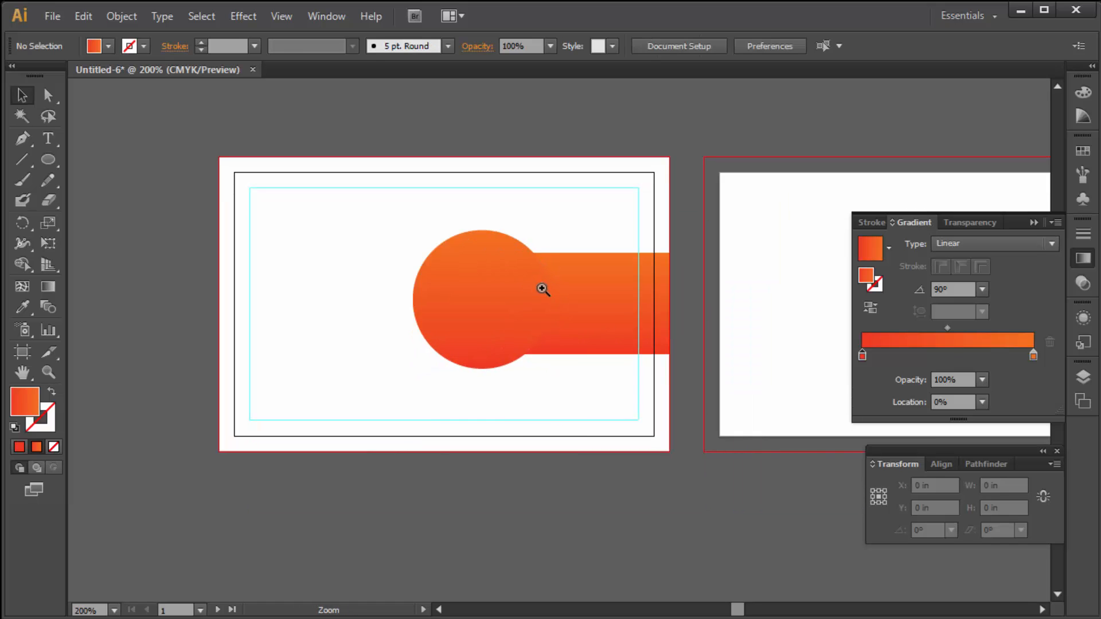
- Make a 0.9282 in inner circle with a white stroke and no fill
left_click(541, 288, "ctrl")
left_click(394, 359)
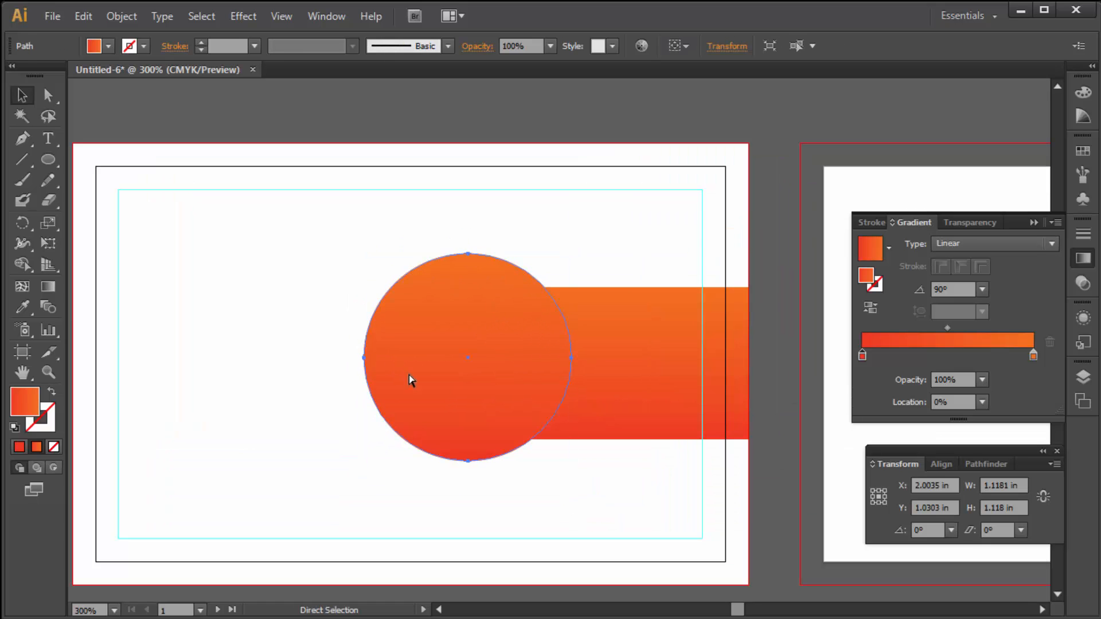
left_click_drag(571, 361, 556, 364)
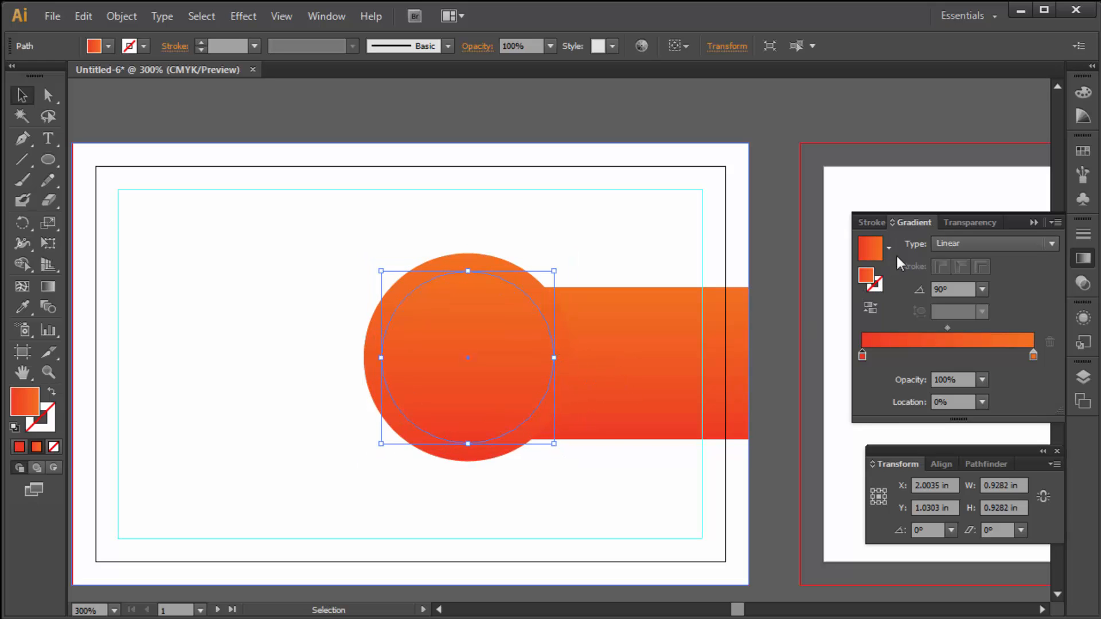
left_click(144, 46)
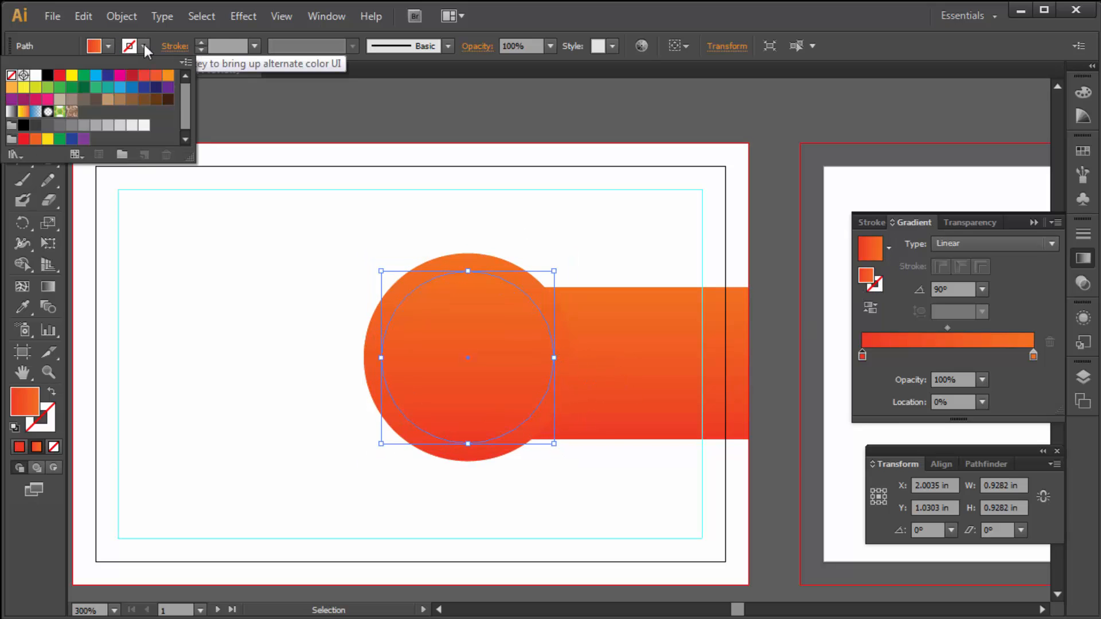
left_click(144, 125)
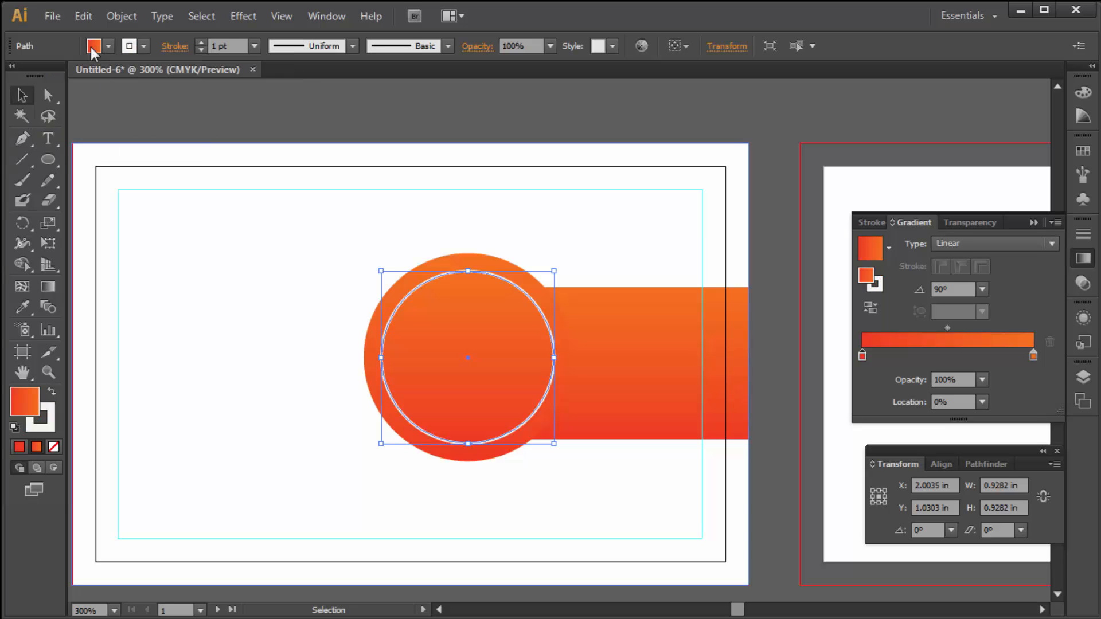
left_click(106, 46)
left_click(11, 76)
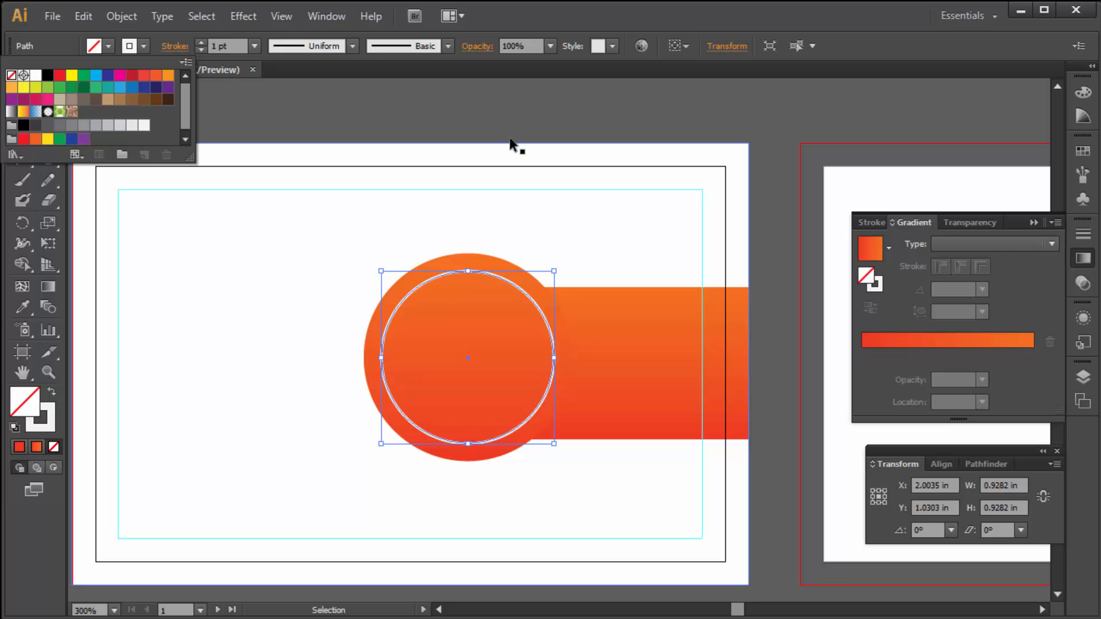
left_click(511, 126)
- Place the dfd.jpg portrait from the Desktop into the document
left_click(557, 139)
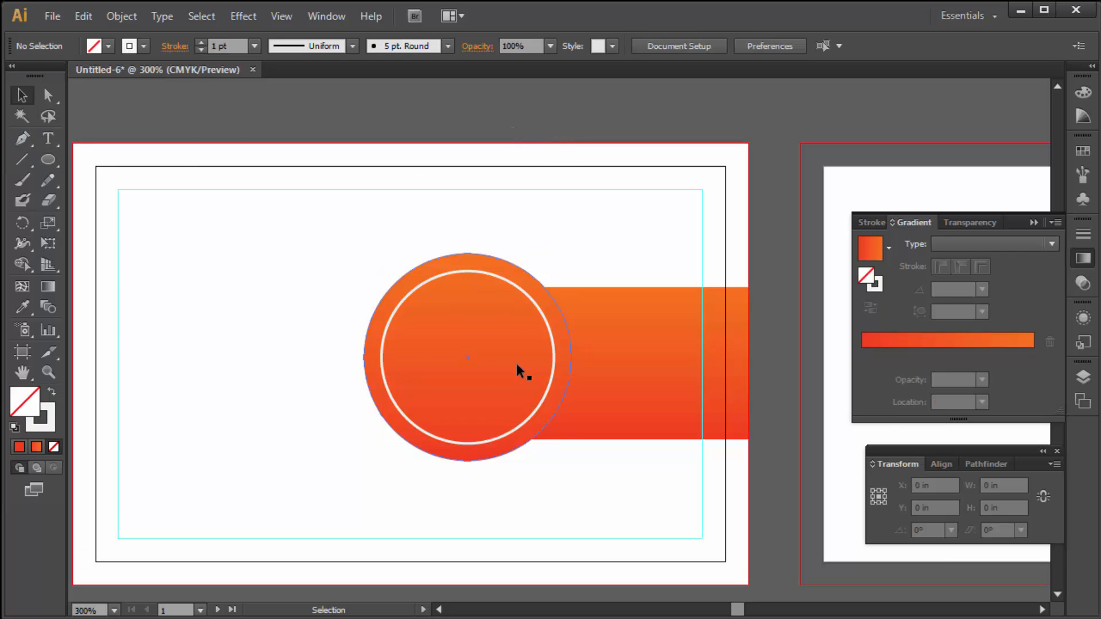
left_click(52, 16)
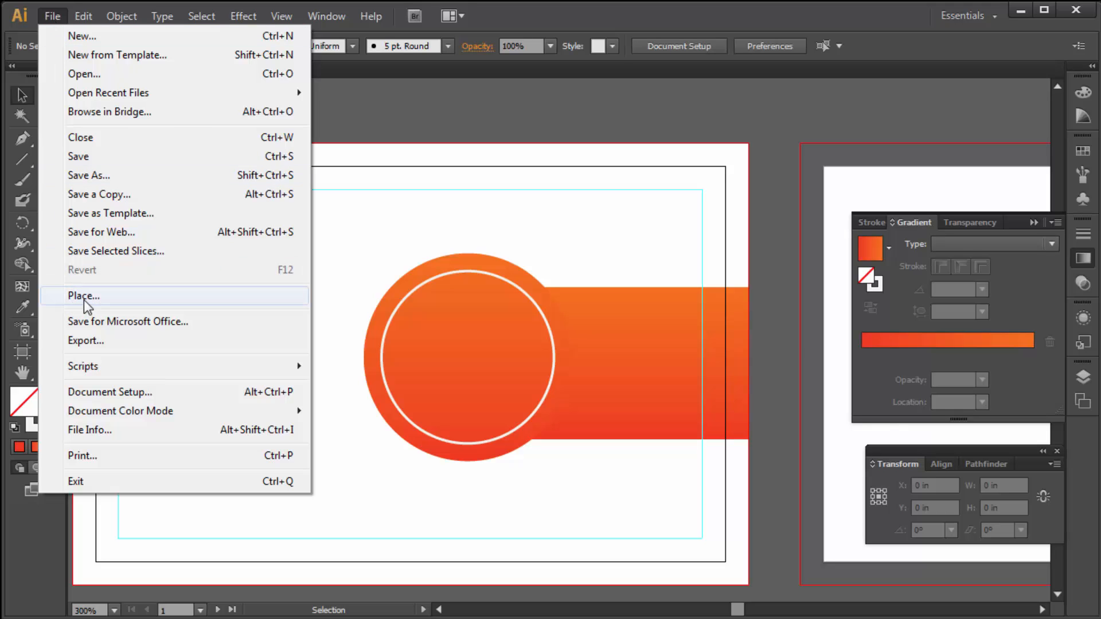
left_click(85, 297)
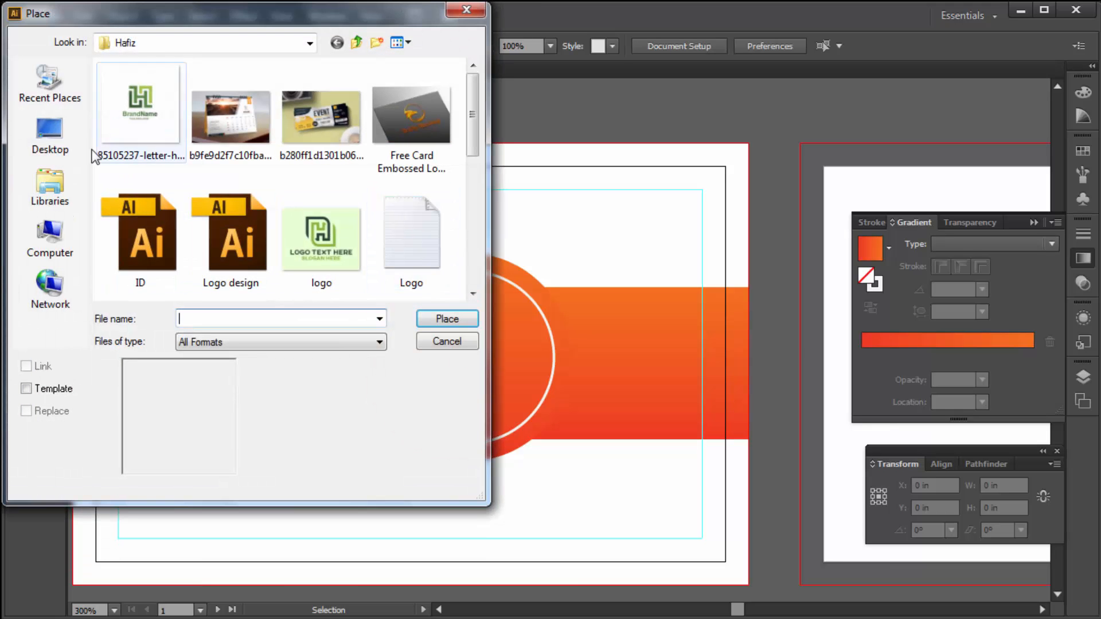
left_click(50, 135)
left_click_drag(473, 150, 492, 197)
left_click(146, 115)
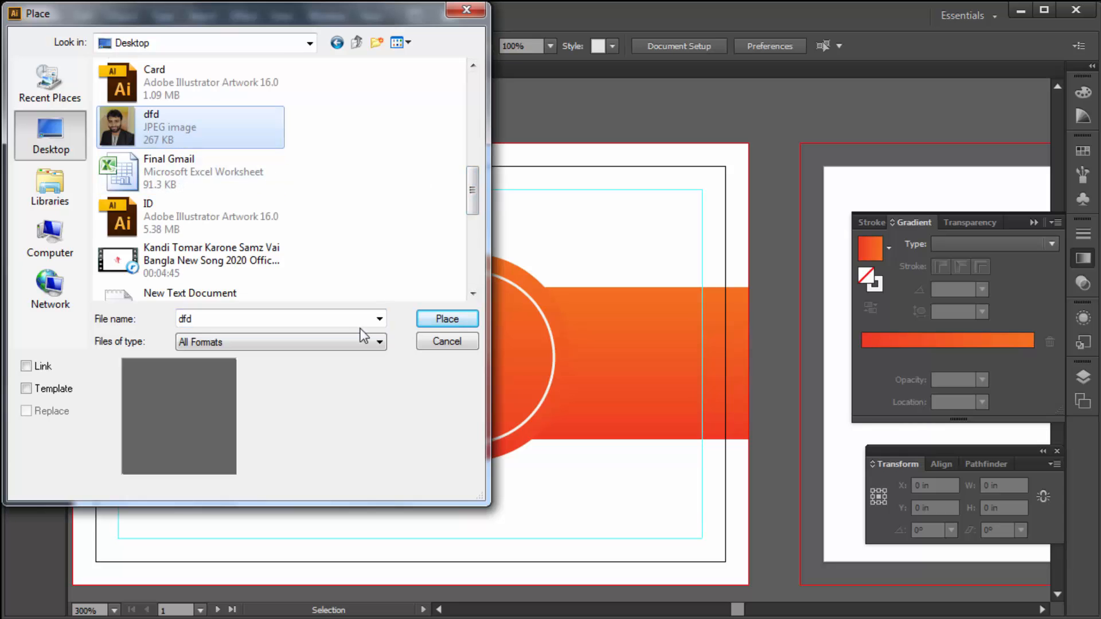
left_click(442, 319)
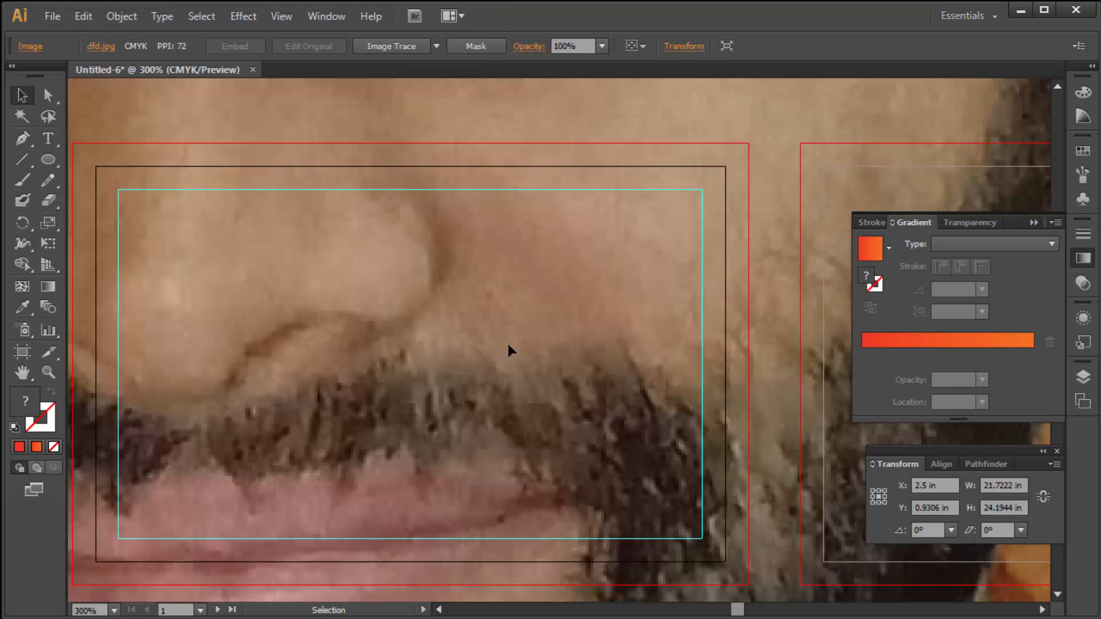
- Scale the photo down to about 1.17 in wide and center it over the circle
key("ctrl+minus")
key("ctrl+minus")
key("ctrl+minus")
key("ctrl+minus")
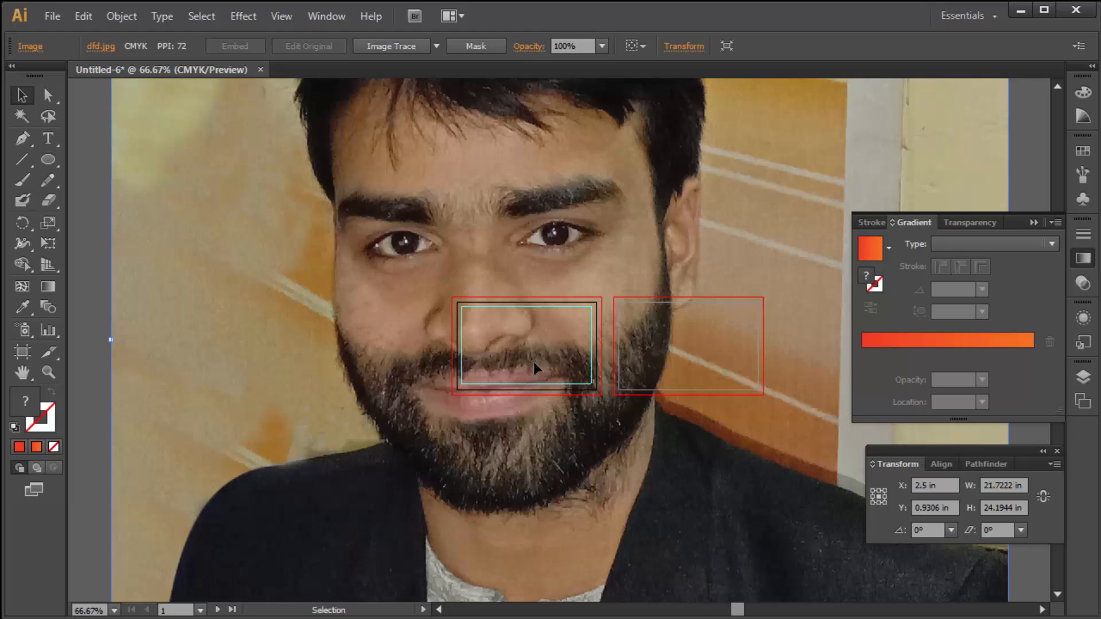
key("ctrl+minus")
key("ctrl+minus")
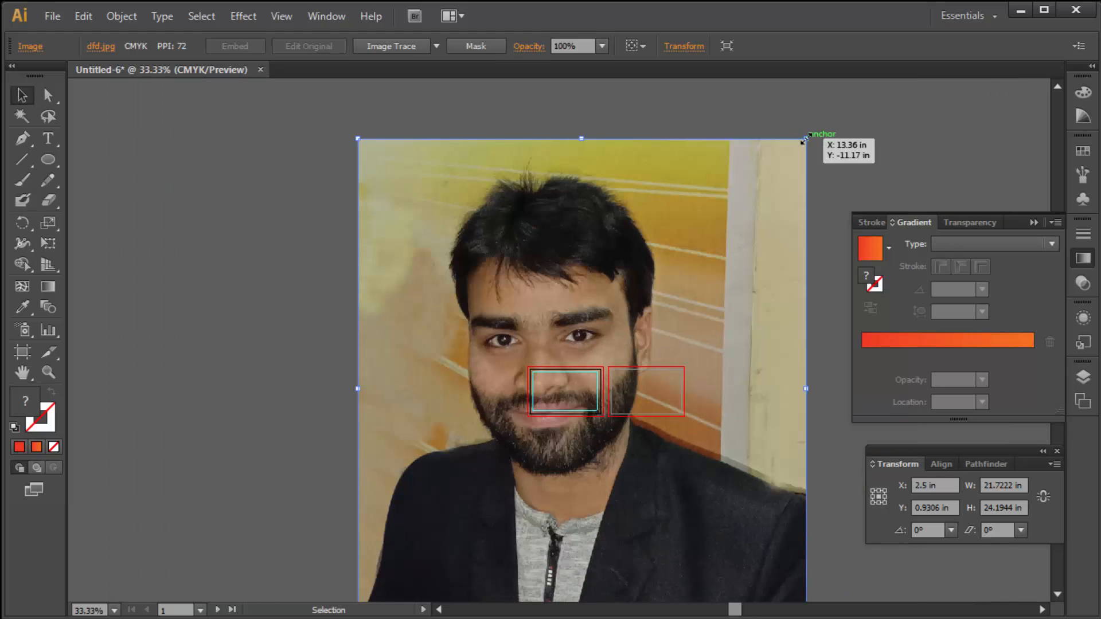
left_click_drag(805, 139, 601, 317)
key("ctrl+space")
left_click_drag(510, 344, 639, 462)
left_click(633, 280, "ctrl")
left_click_drag(603, 228, 558, 277)
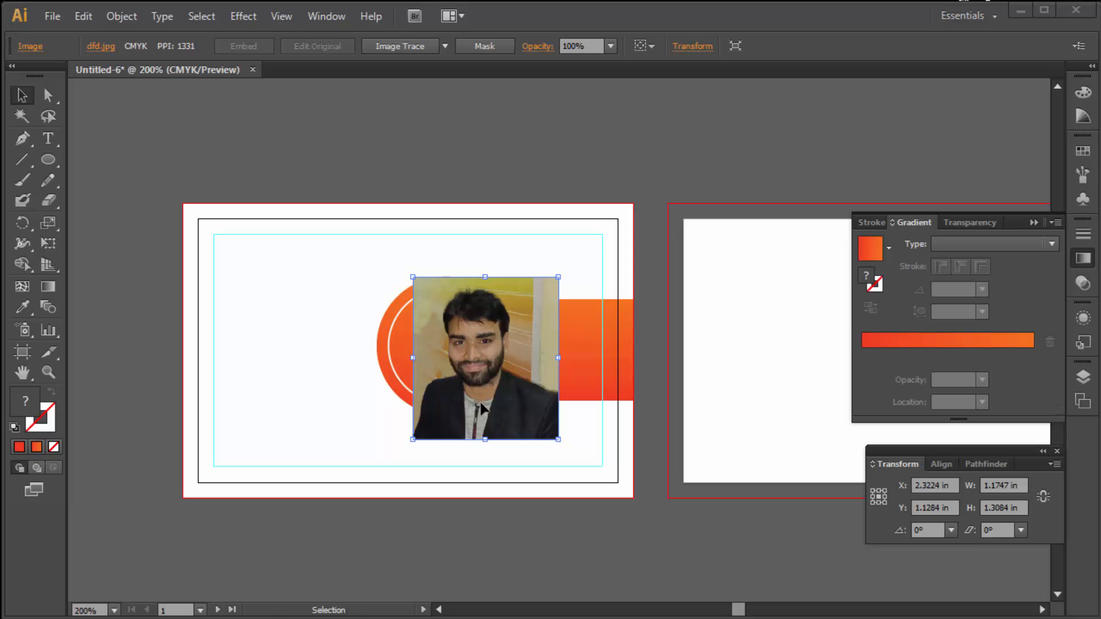
left_click(431, 391)
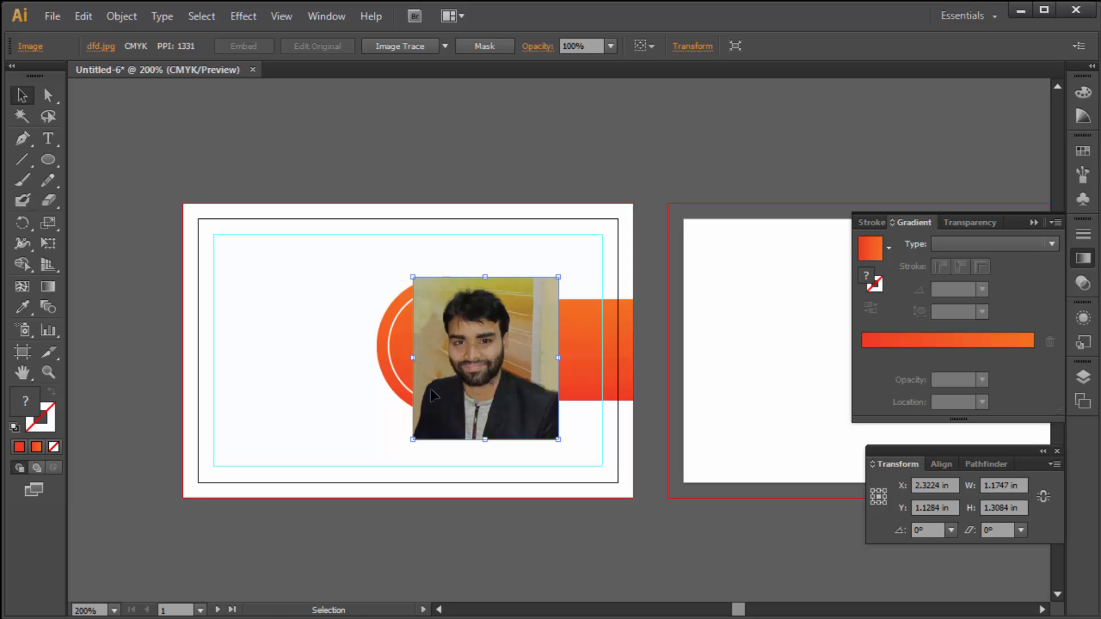
left_click_drag(490, 369, 447, 361)
key("ctrl+plus")
key("ctrl+plus")
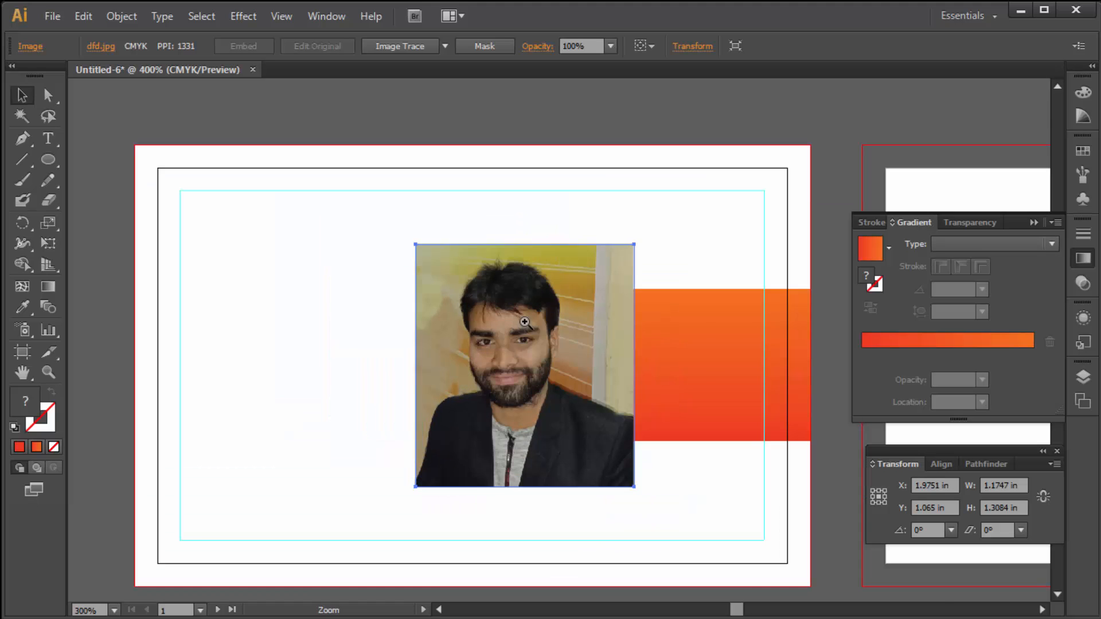
left_click_drag(542, 338, 550, 325)
- Send the photo behind the white ring and shrink it to fit the ring
right_click(483, 282)
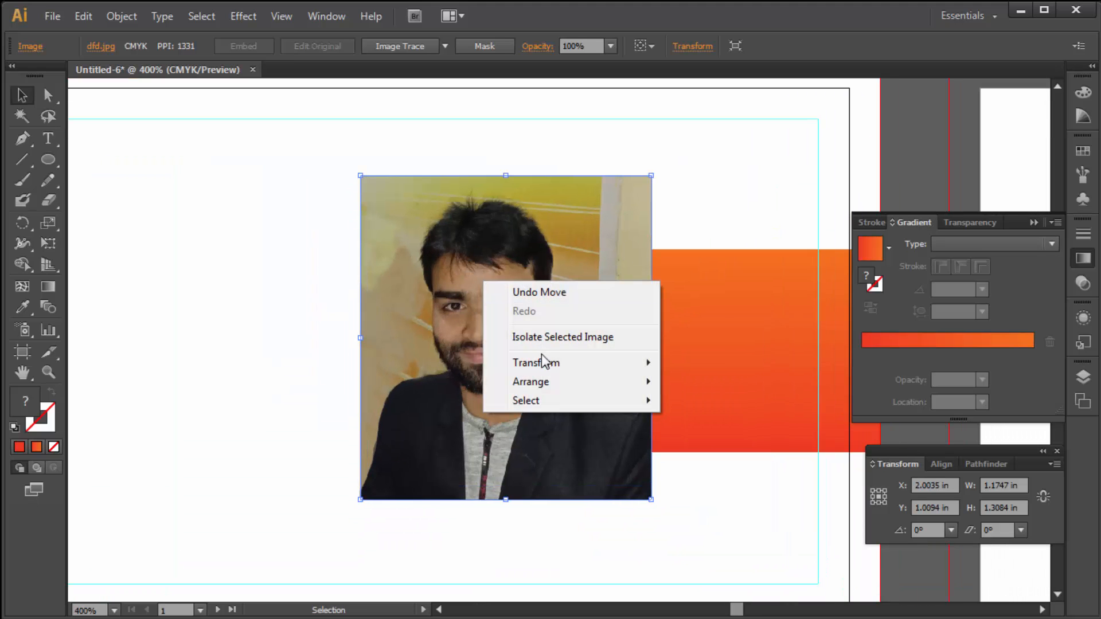
mouse_move(549, 388)
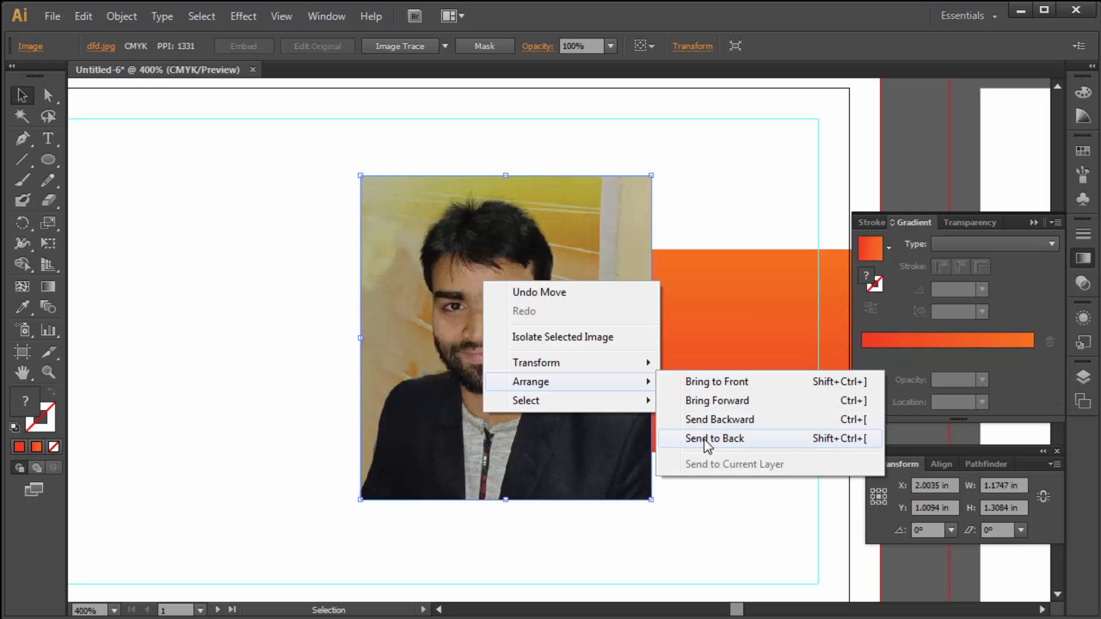
left_click(709, 420)
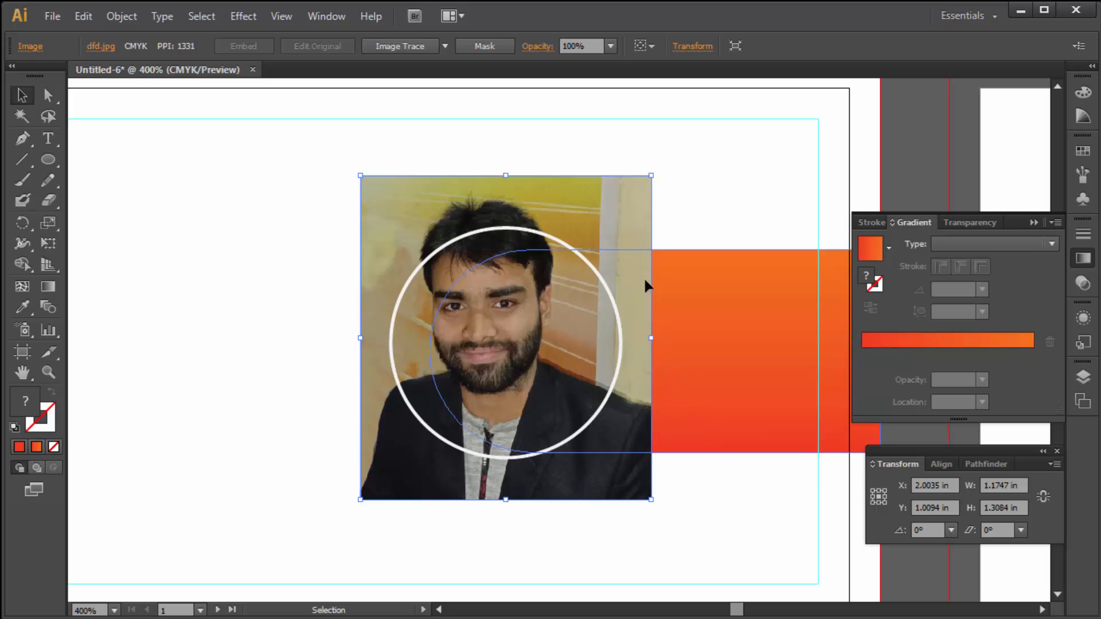
left_click_drag(506, 175, 509, 228)
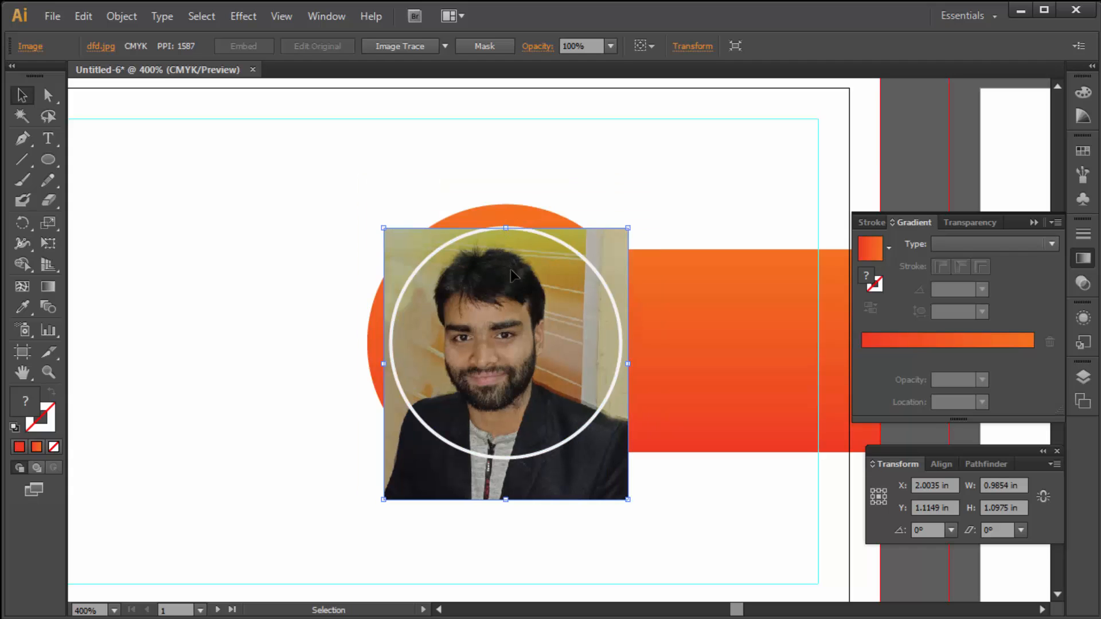
left_click_drag(505, 499, 507, 491)
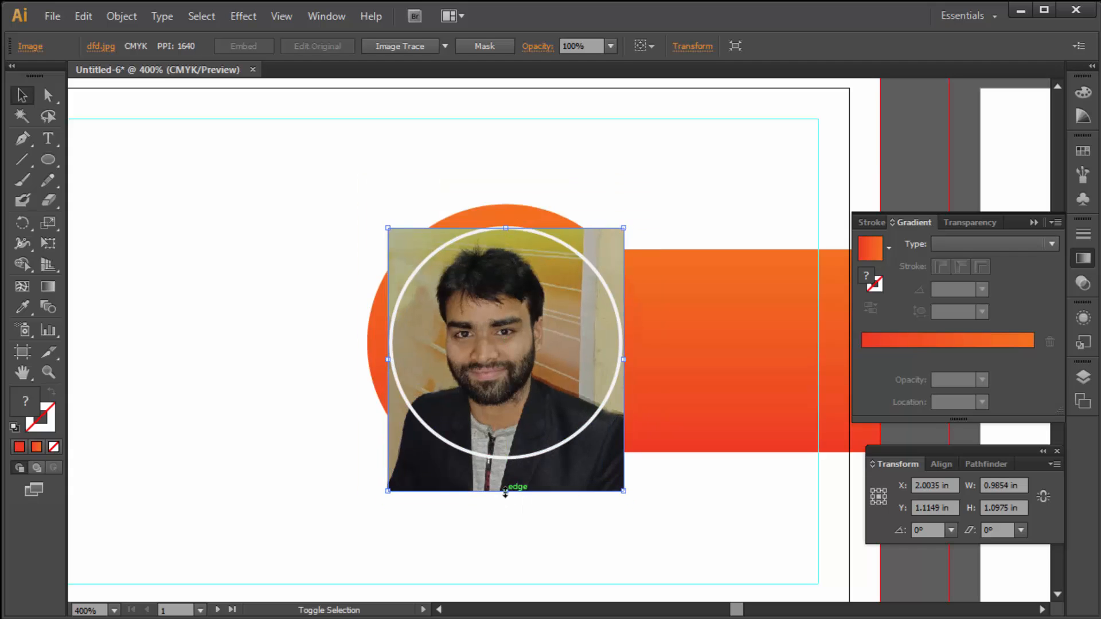
- Clip the photo to the ring with Make Clipping Mask, then enlarge it to fill the orange circle
left_click(597, 274, "shift")
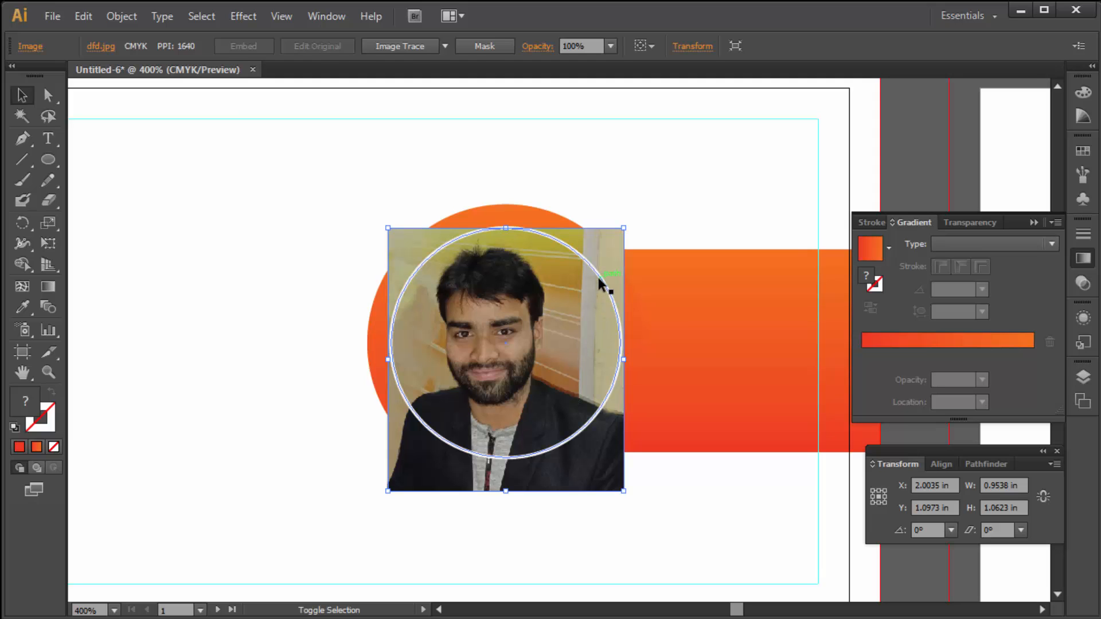
right_click(466, 290)
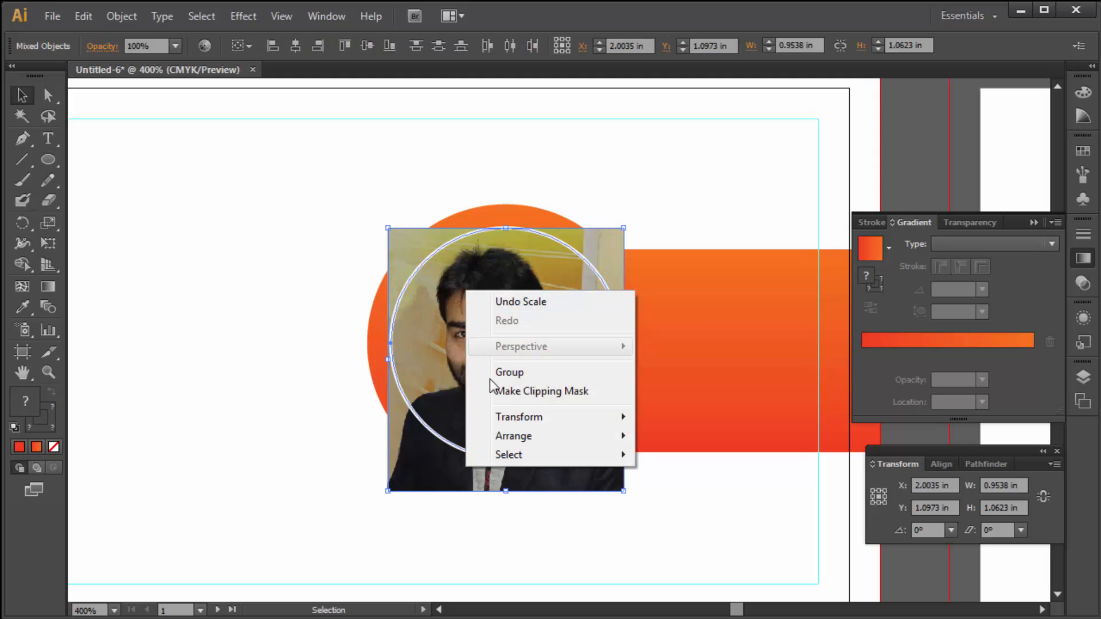
left_click(526, 390)
left_click(638, 155)
key("ctrl+minus")
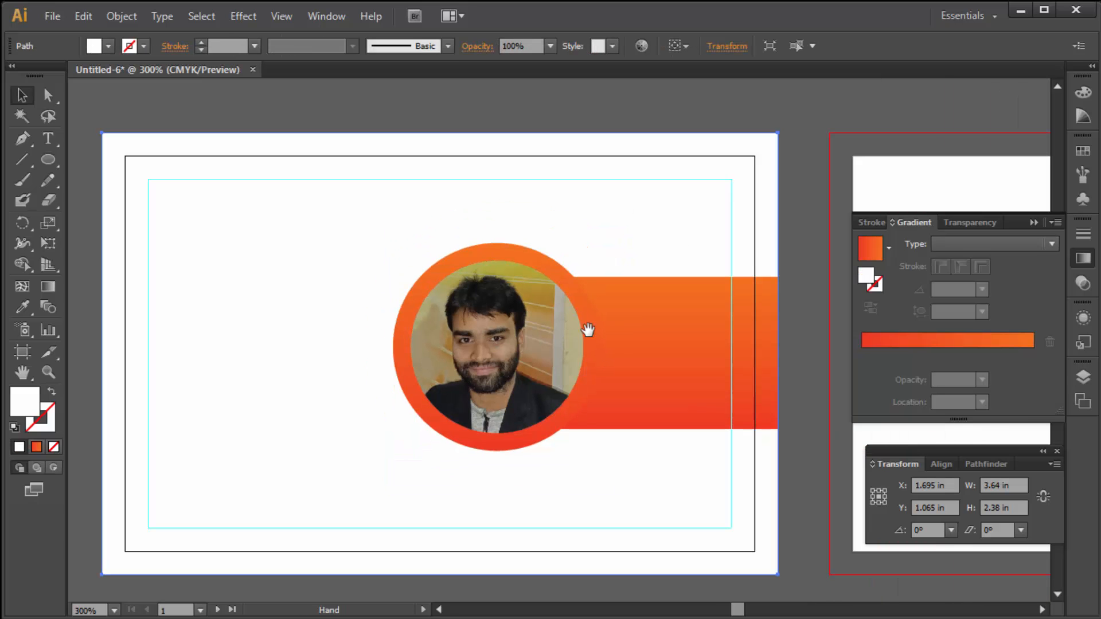
left_click(496, 305)
left_click_drag(585, 349, 590, 354)
left_click(621, 198)
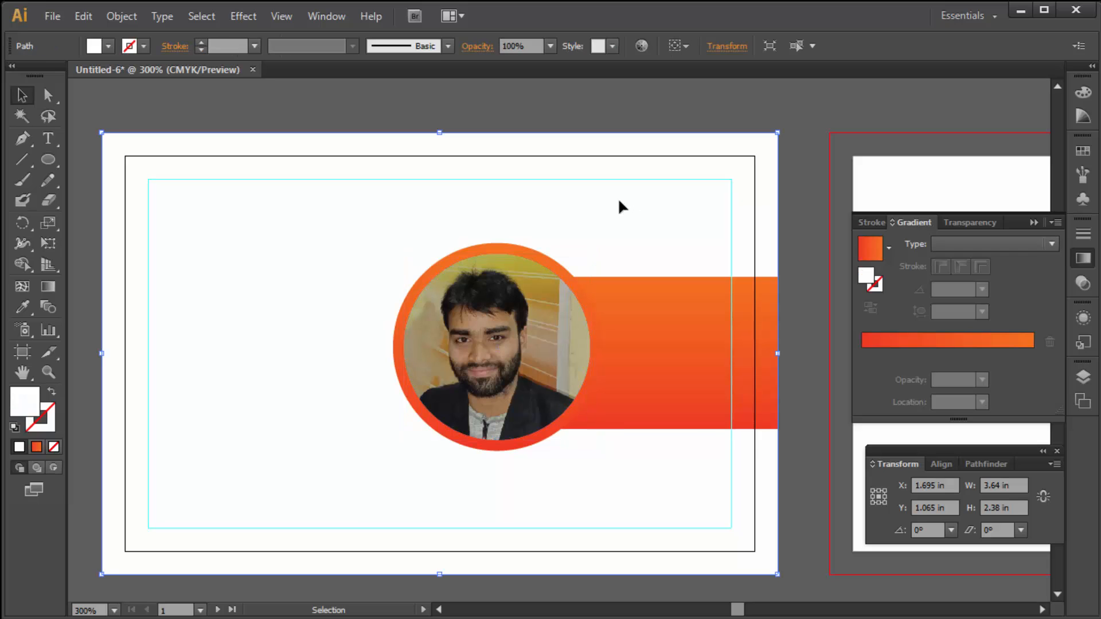
left_click(597, 127)
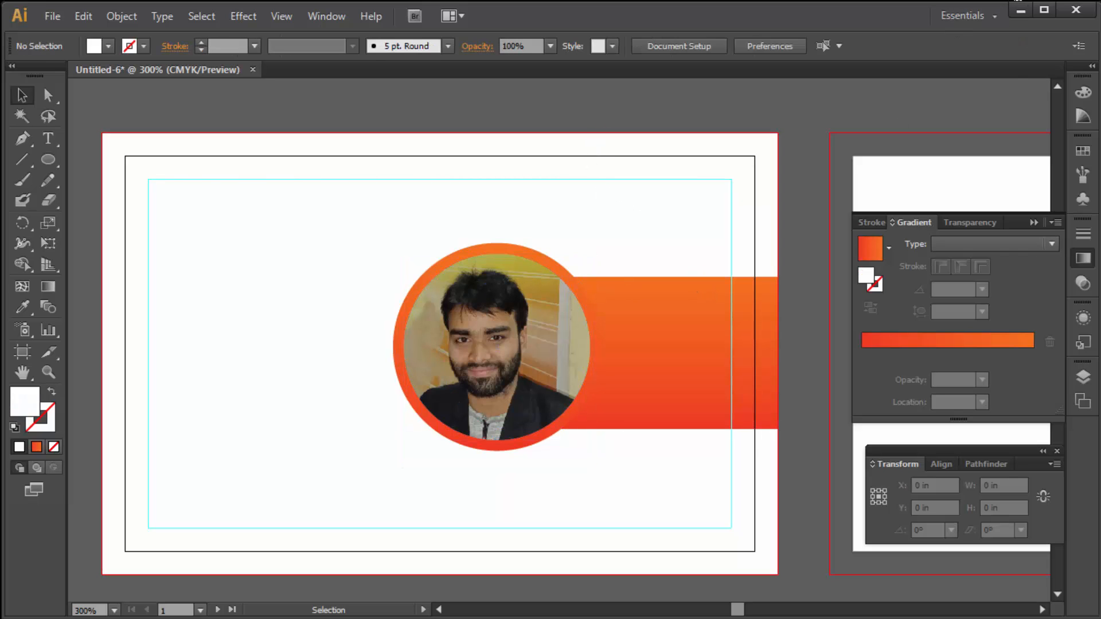
- Draw a tall rounded bar with the orange gradient set at 90°
left_click(47, 161)
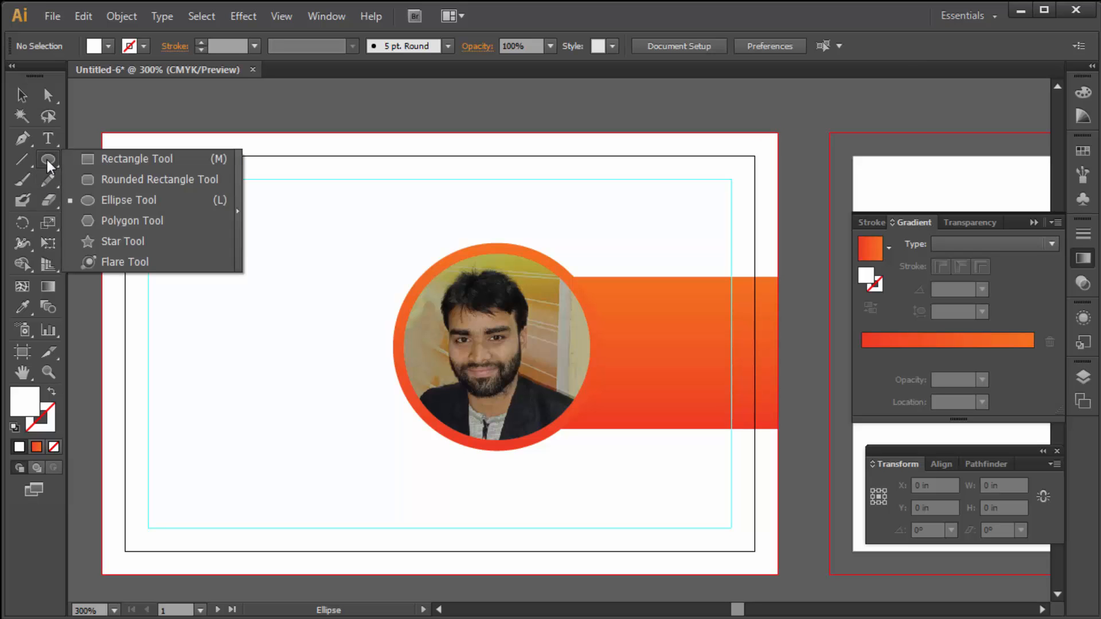
left_click(108, 180)
left_click_drag(202, 208, 235, 451)
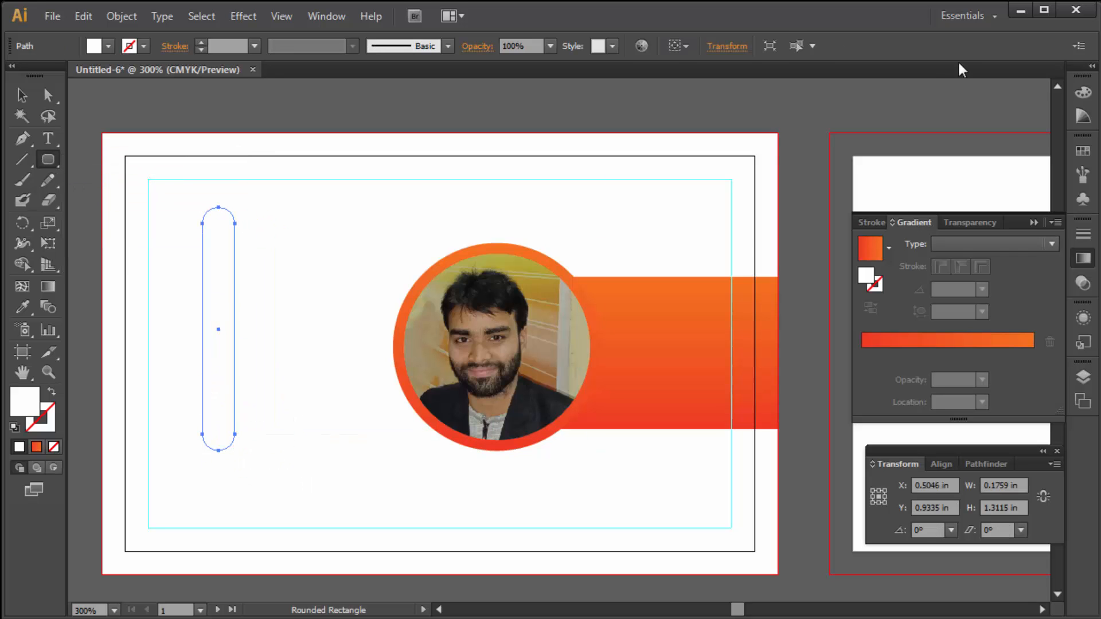
left_click(901, 338)
left_click(960, 292)
type("90")
key("Return")
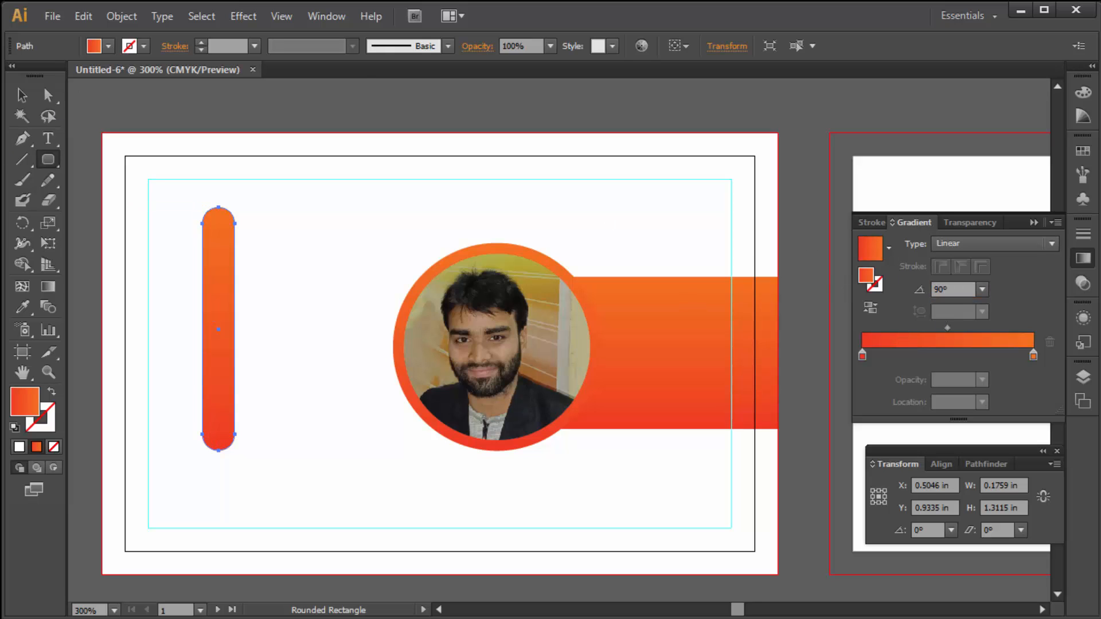
- Rotate the bar diagonally, move it onto the portrait, and send it behind the photo circle
key("v")
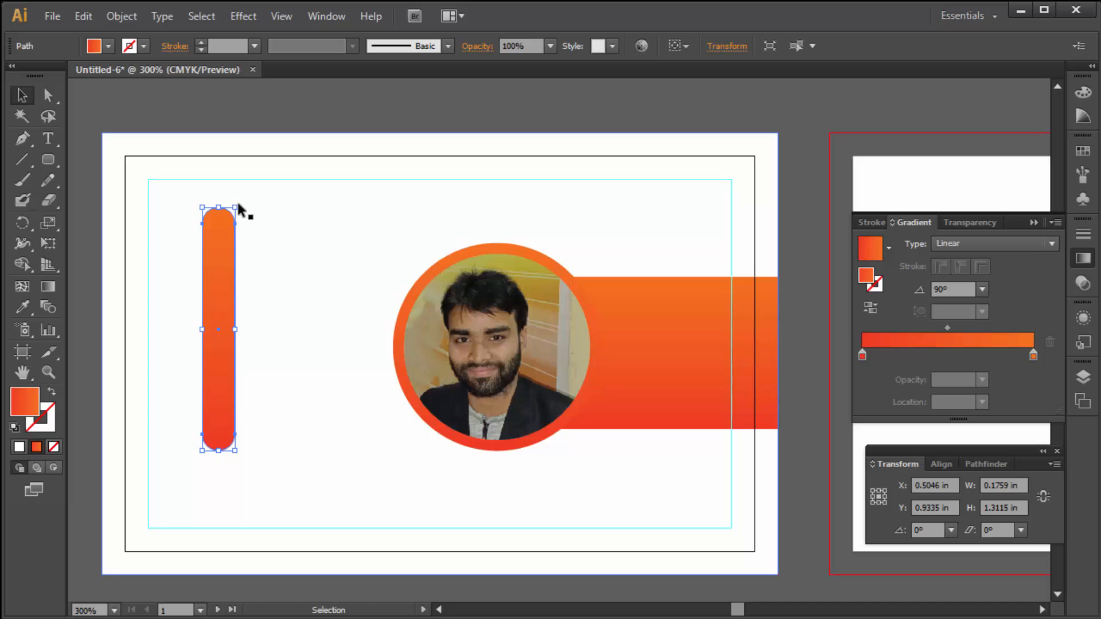
left_click_drag(245, 206, 287, 252)
left_click_drag(241, 295, 468, 293)
left_click_drag(523, 224, 509, 195)
key("ctrl+z")
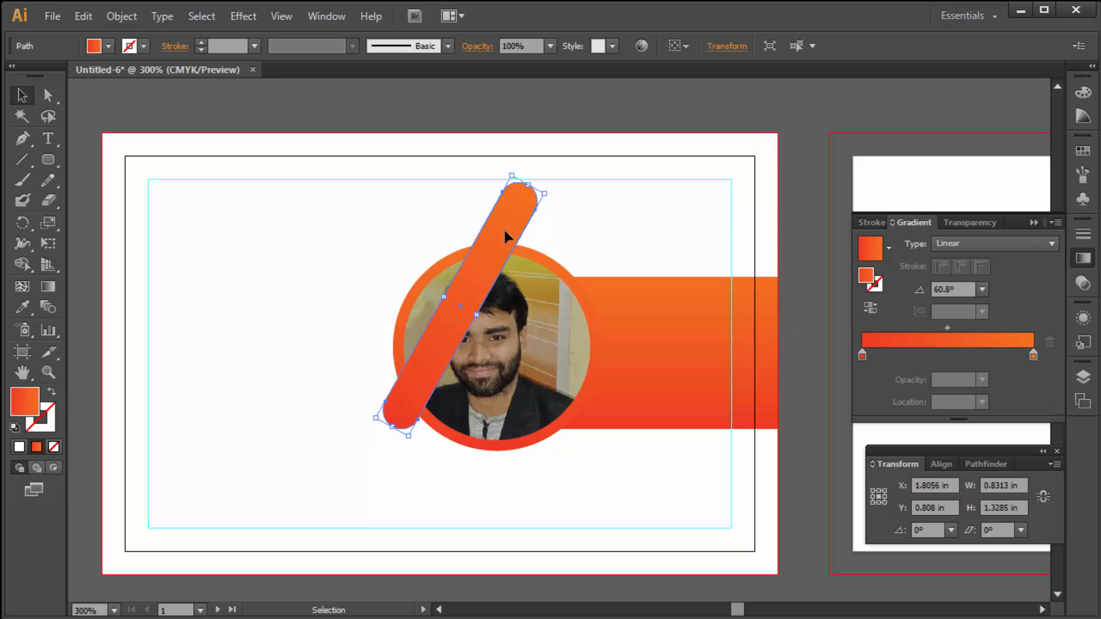
right_click(502, 227)
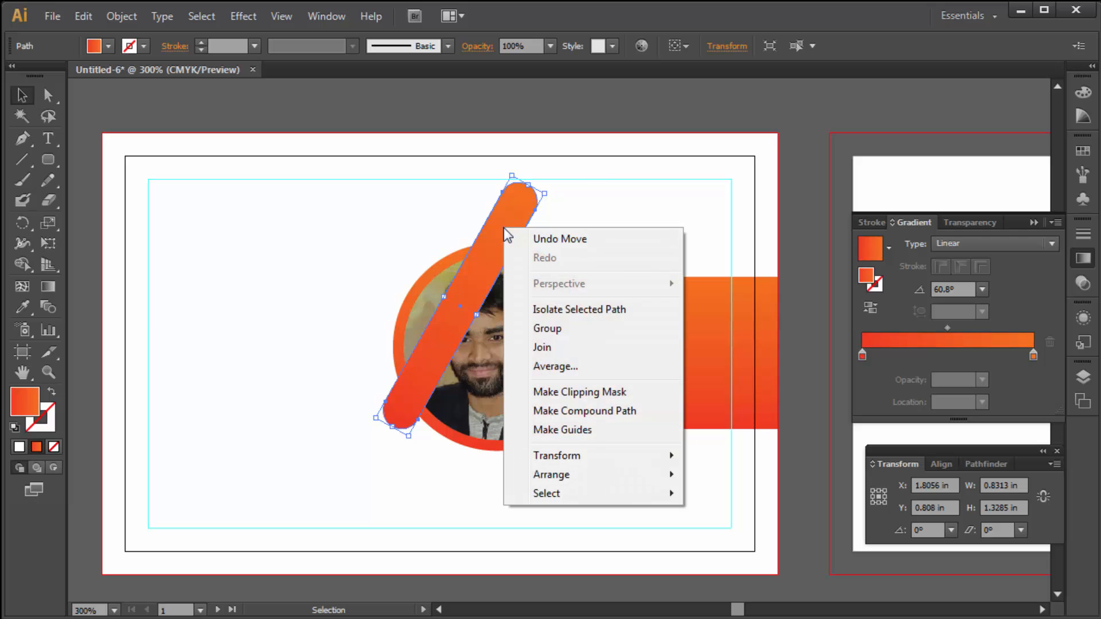
mouse_move(569, 473)
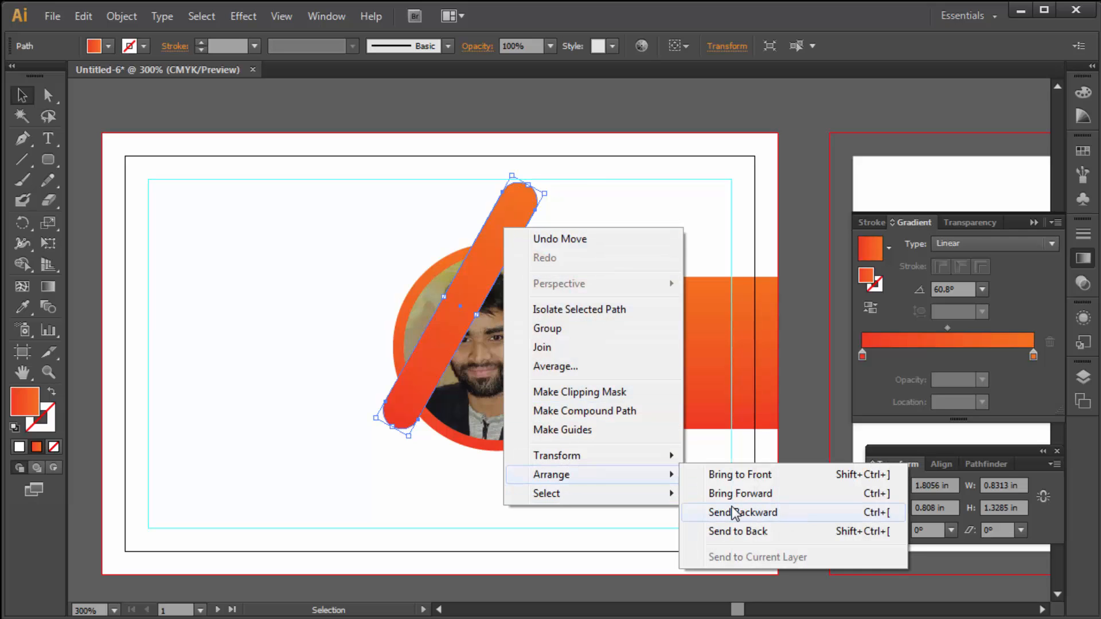
left_click(798, 513)
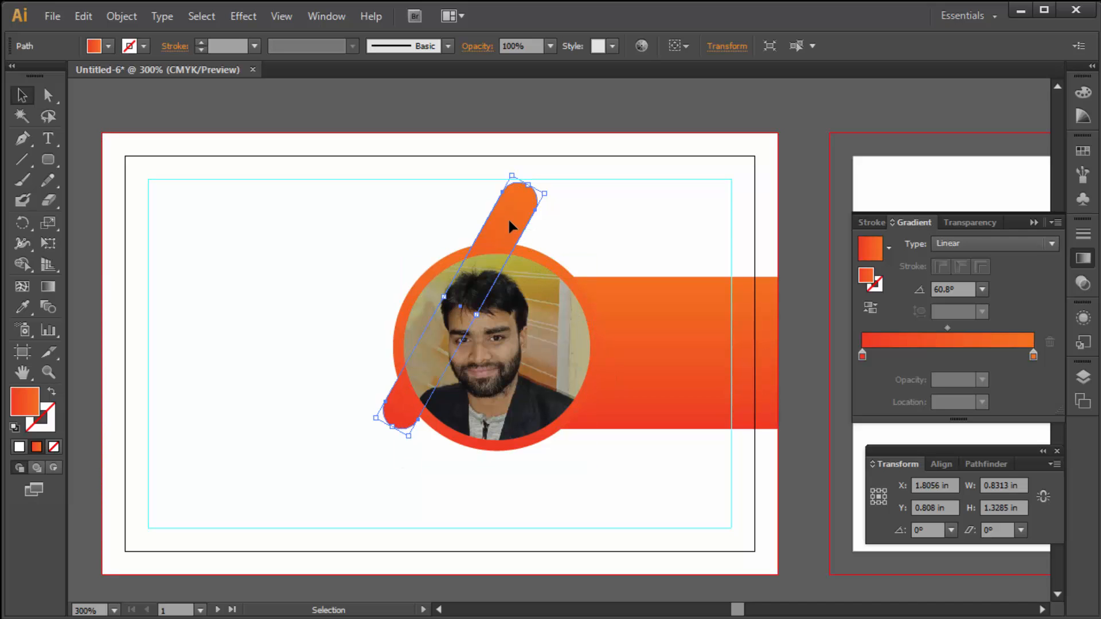
- Alt-drag copies of the bar to create three diagonal stripes behind the portrait
left_click_drag(509, 221, 571, 276)
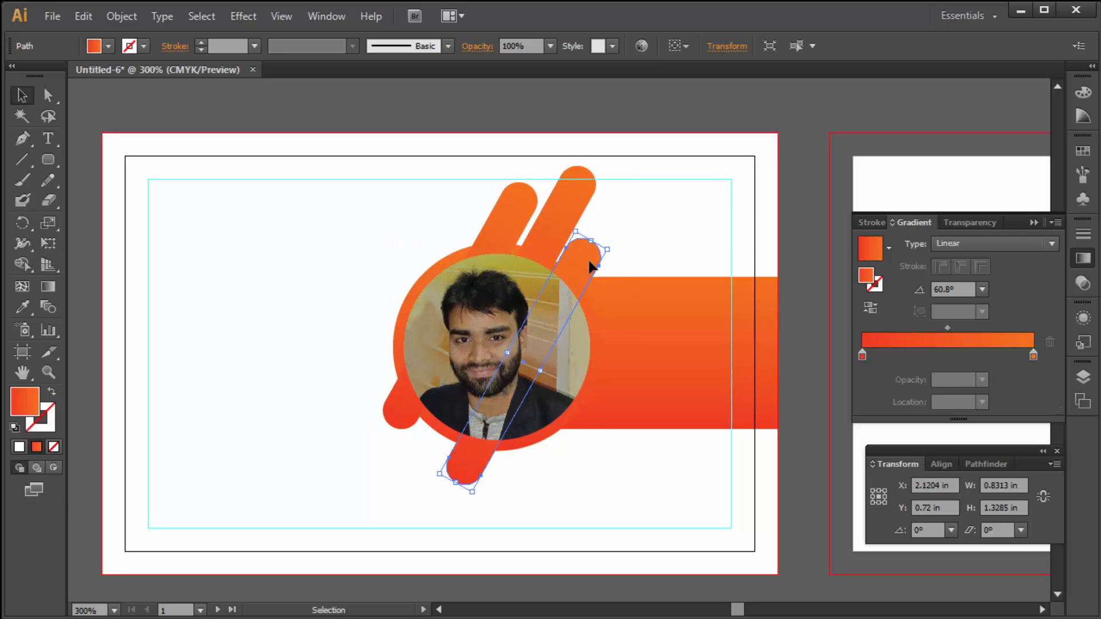
left_click(649, 107)
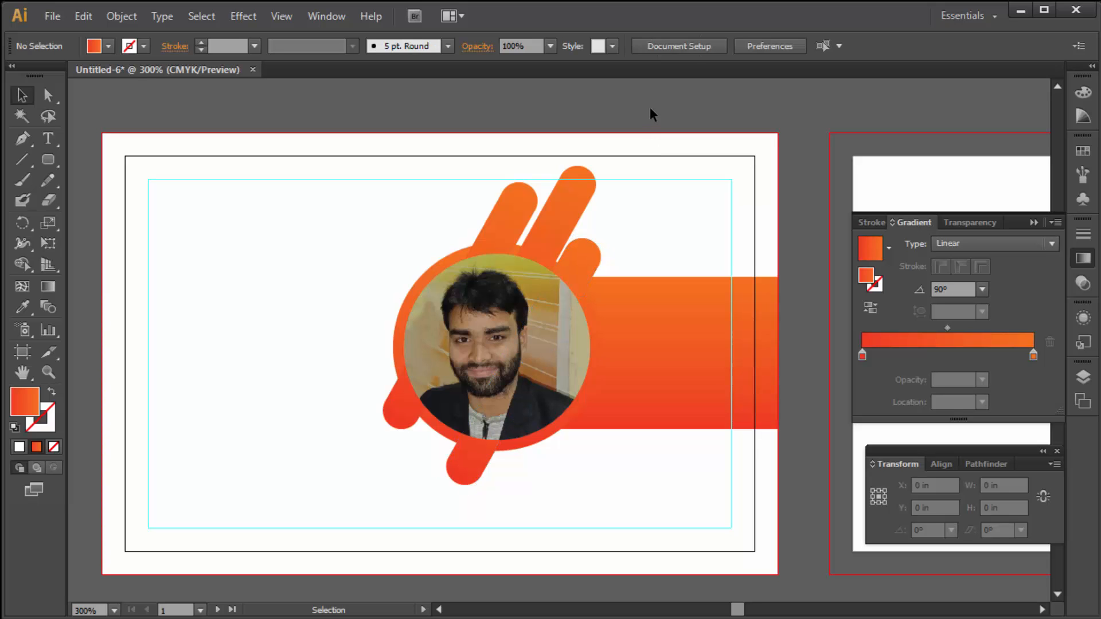
left_click(554, 229)
left_click_drag(581, 251, 592, 246)
left_click(634, 135)
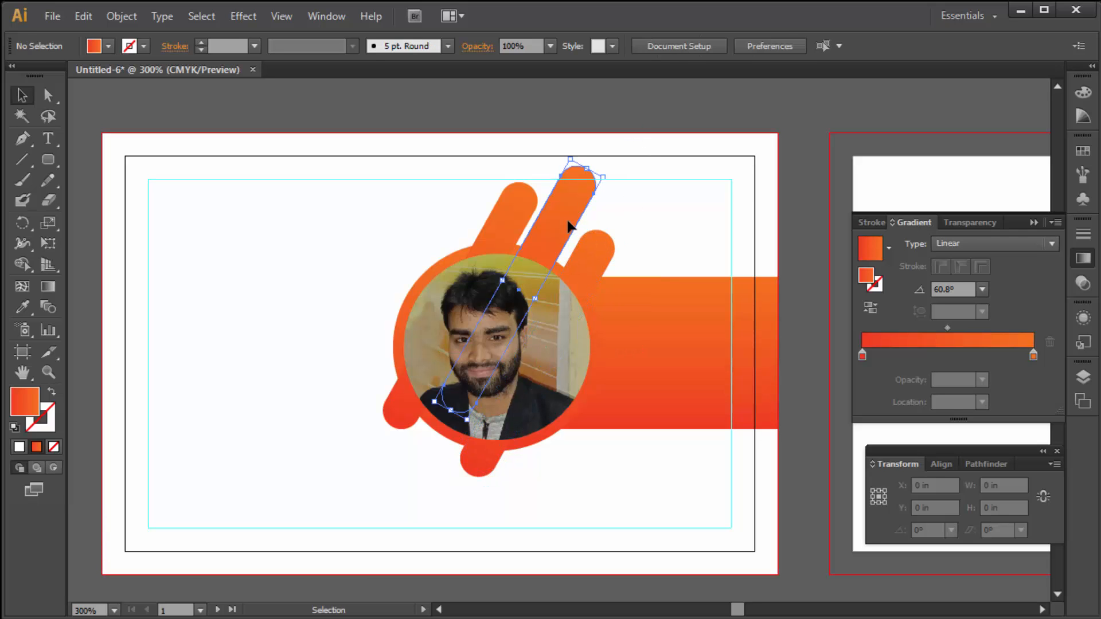
- Nudge the long middle stripe slightly right, then clear the selection
left_click(570, 229)
left_click(546, 310, "ctrl")
left_click(550, 304, "ctrl")
left_click_drag(586, 214, 590, 213)
left_click(609, 286, "ctrl+alt")
left_click(608, 285, "ctrl+alt")
left_click_drag(481, 342, 515, 275)
left_click_drag(500, 324, 487, 300)
left_click_drag(460, 358, 486, 337)
left_click(270, 273)
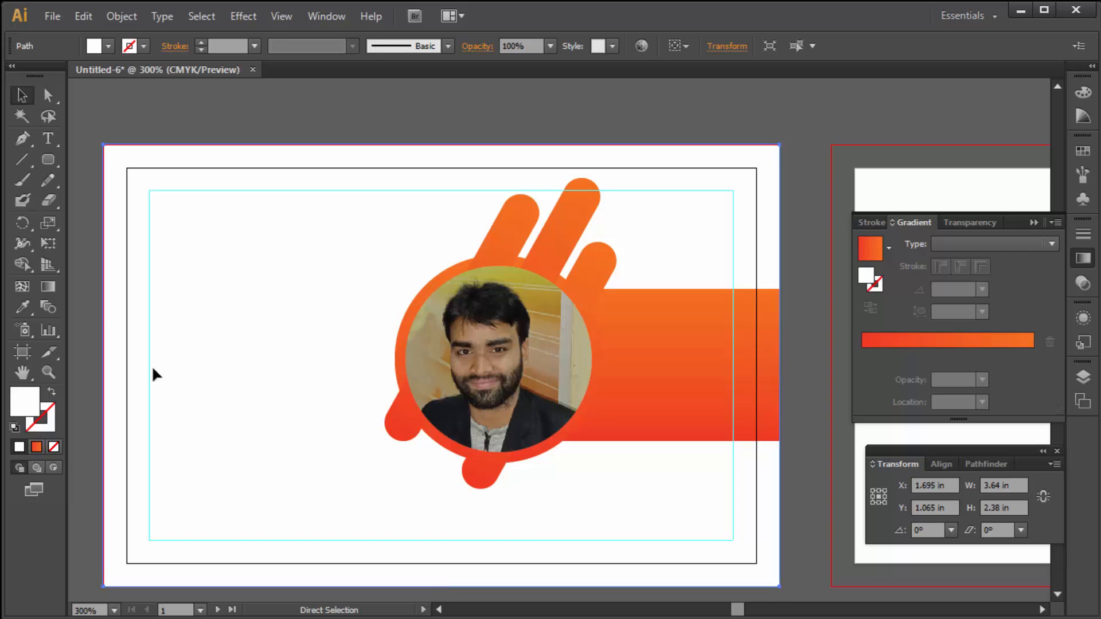
key("ctrl+shift+a")
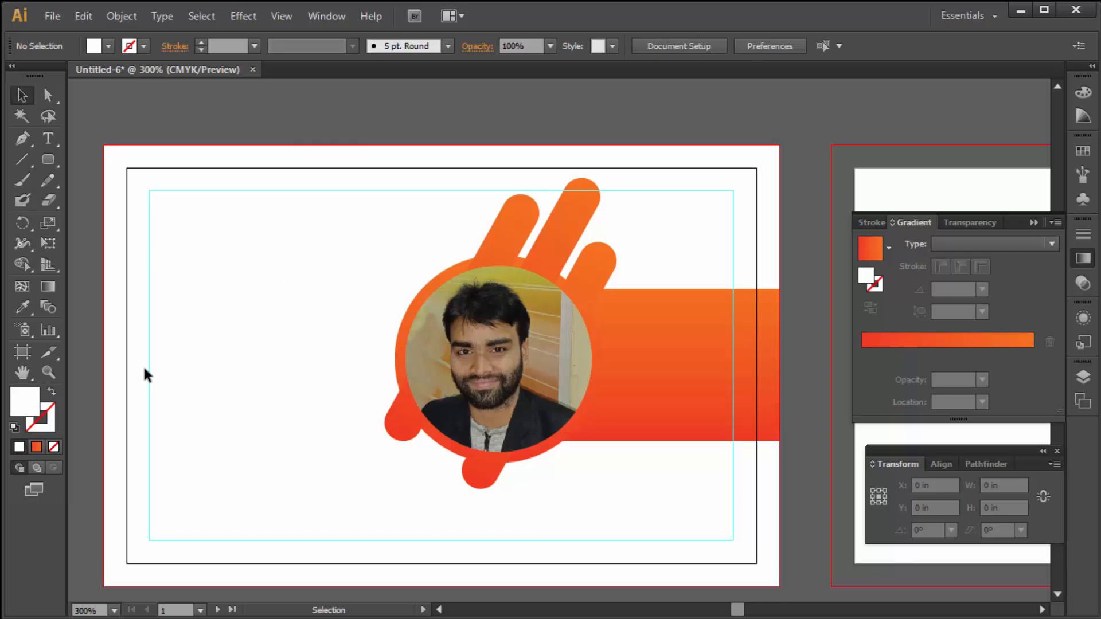
- Type the heading 'COMPANY NAME' at the card's upper left, correcting the misspelling
left_click(50, 136)
left_click(196, 245)
type("Co")
key("BackSpace")
type("OM{")
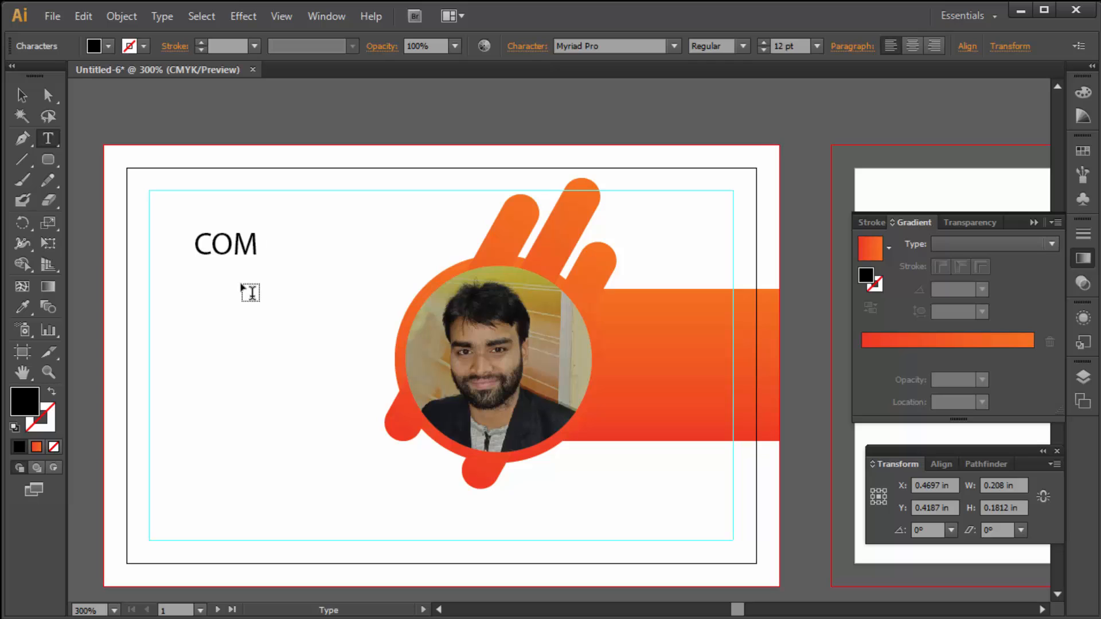
type("PNAY NAME")
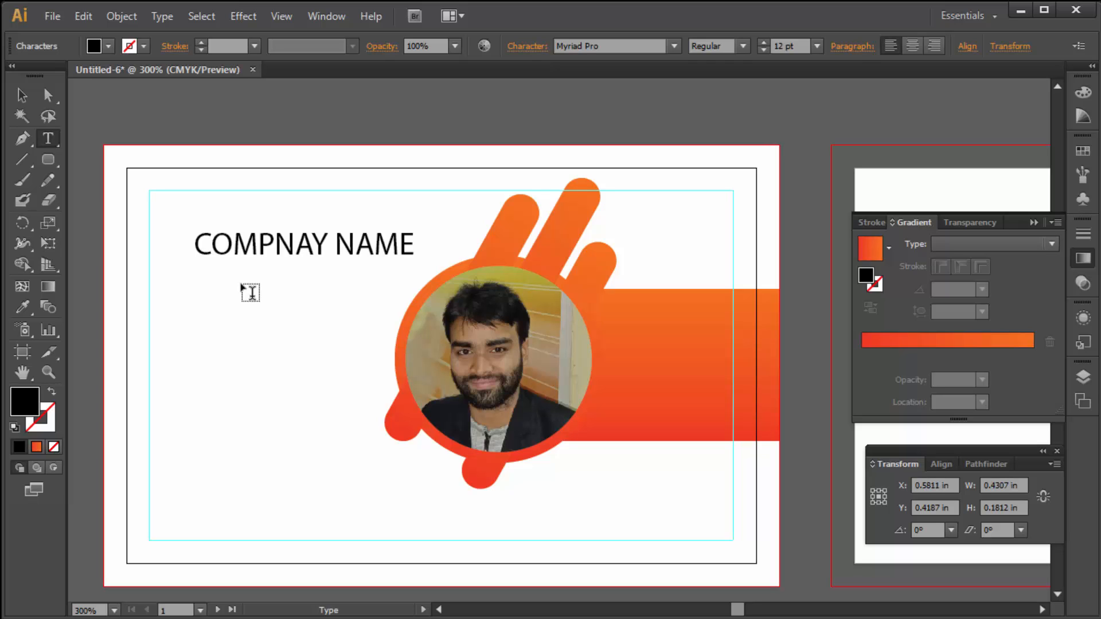
left_click_drag(261, 245, 298, 244)
left_click(284, 243)
type("A")
key("Right")
key("Delete")
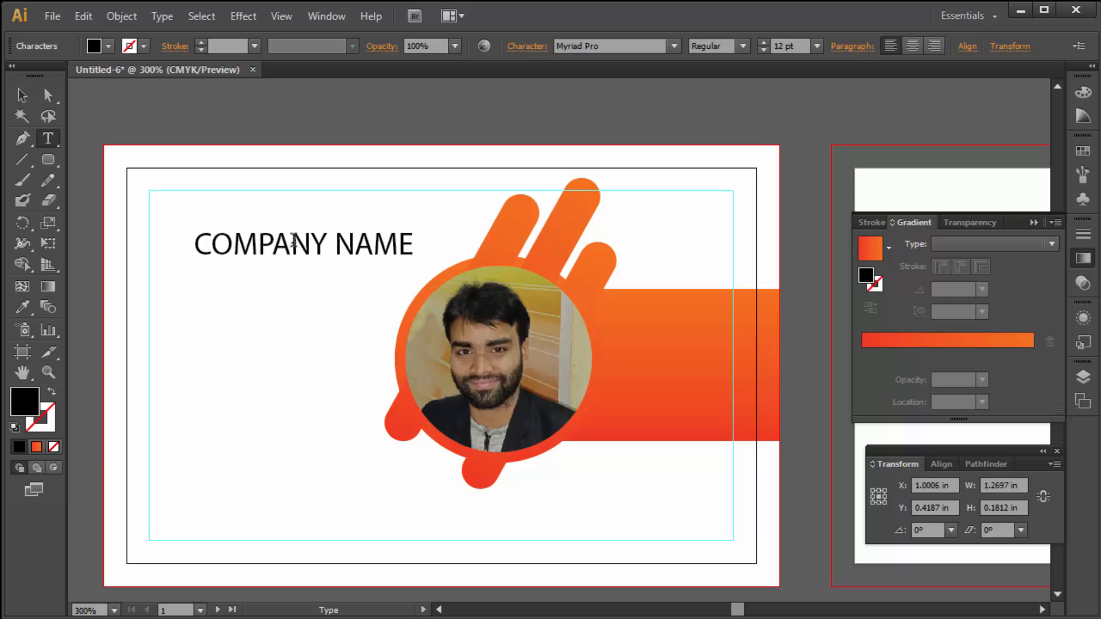
- Set the COMPANY NAME heading in Nexa Bold
triple_click(297, 254)
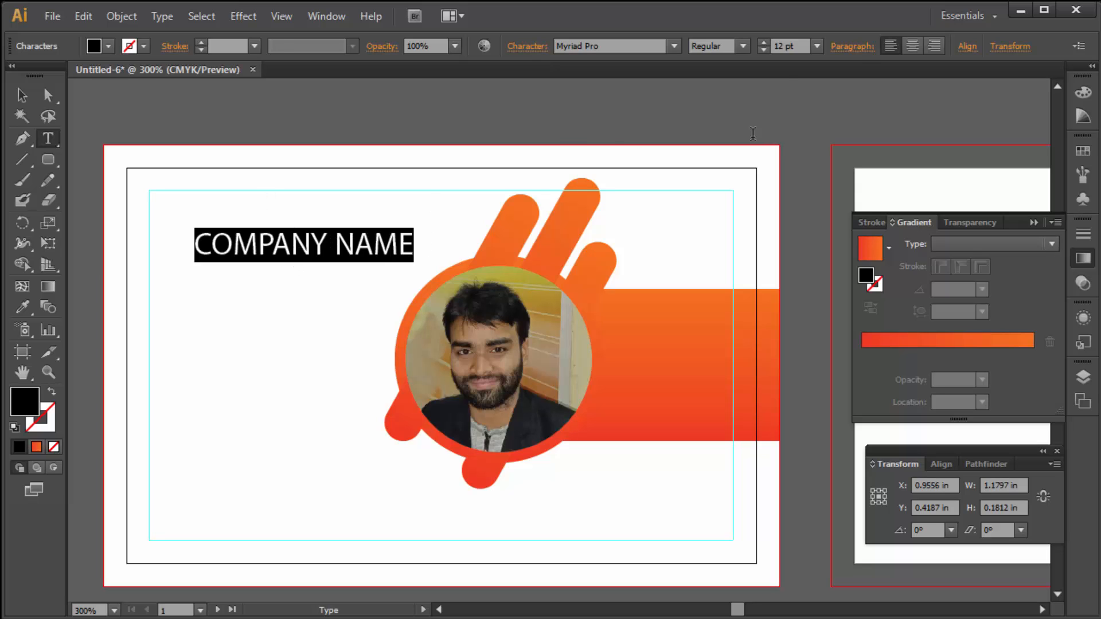
left_click(672, 46)
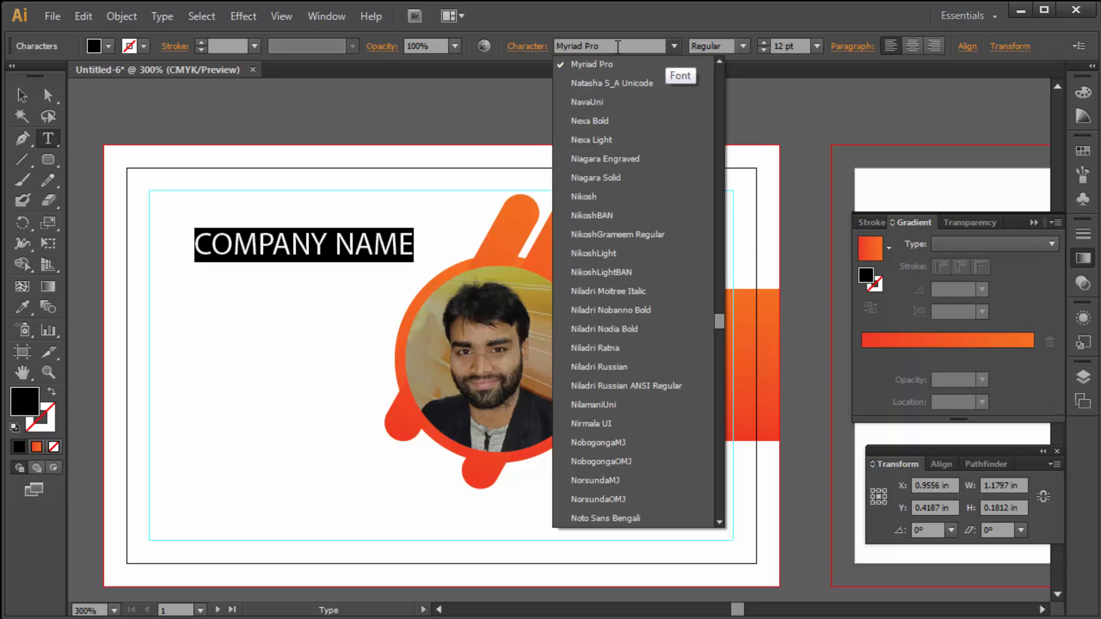
left_click(615, 46)
double_click(609, 46)
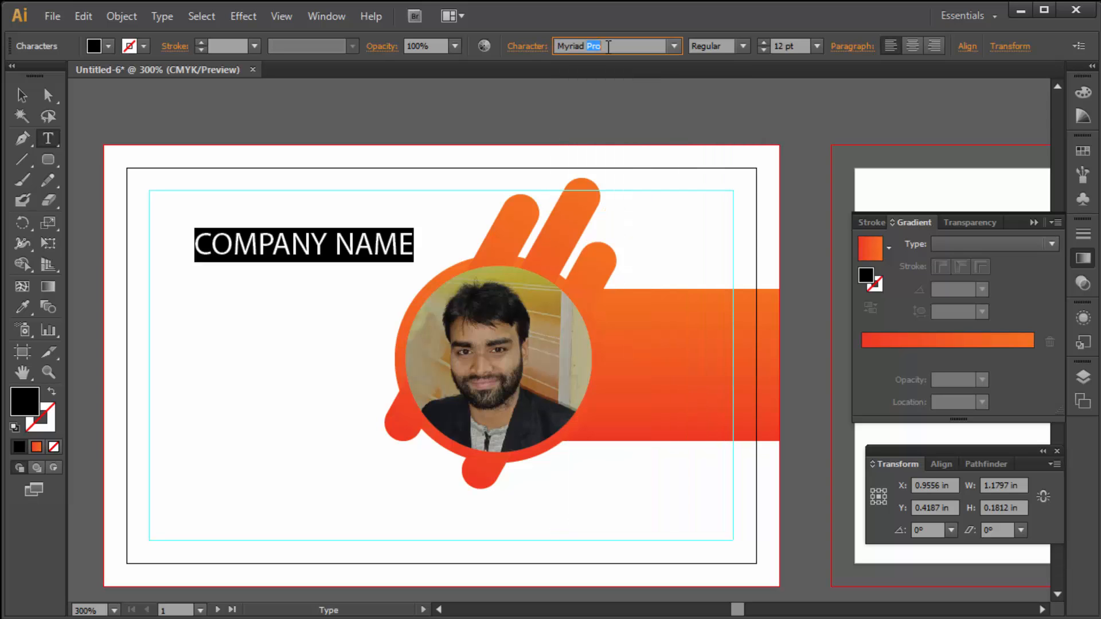
triple_click(609, 47)
type("Nexa Bold")
key("Return")
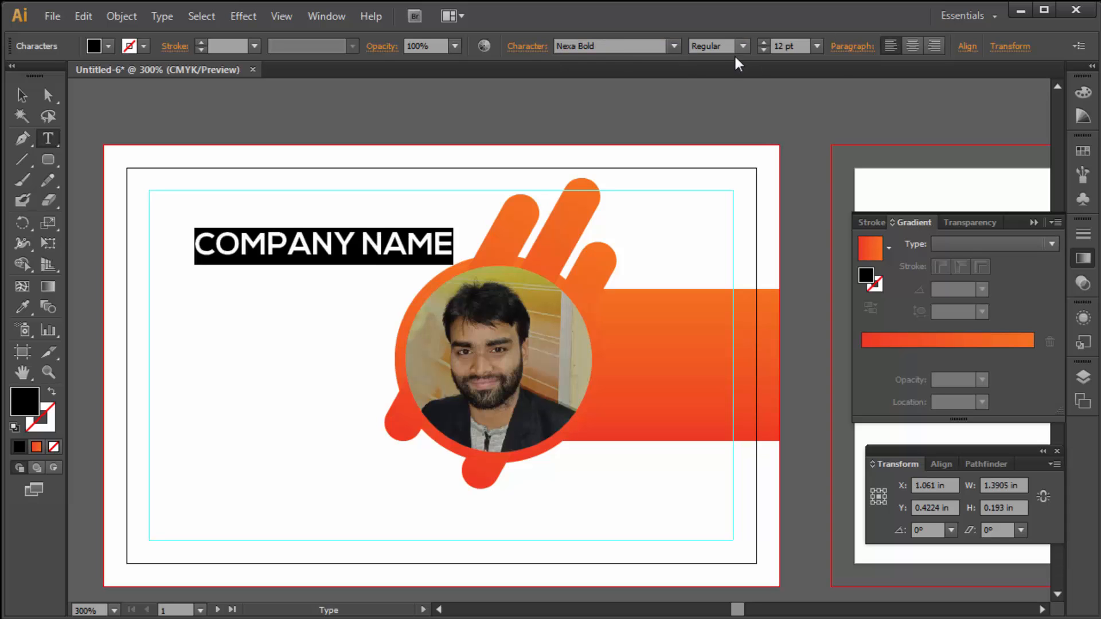
- Move the heading up, reduce it by one point and narrow it
left_click(22, 94)
left_click_drag(383, 249, 376, 228)
left_click(763, 50)
mouse_move(471, 225)
left_mouse_down()
mouse_move(381, 225)
mouse_move(453, 224)
left_mouse_up()
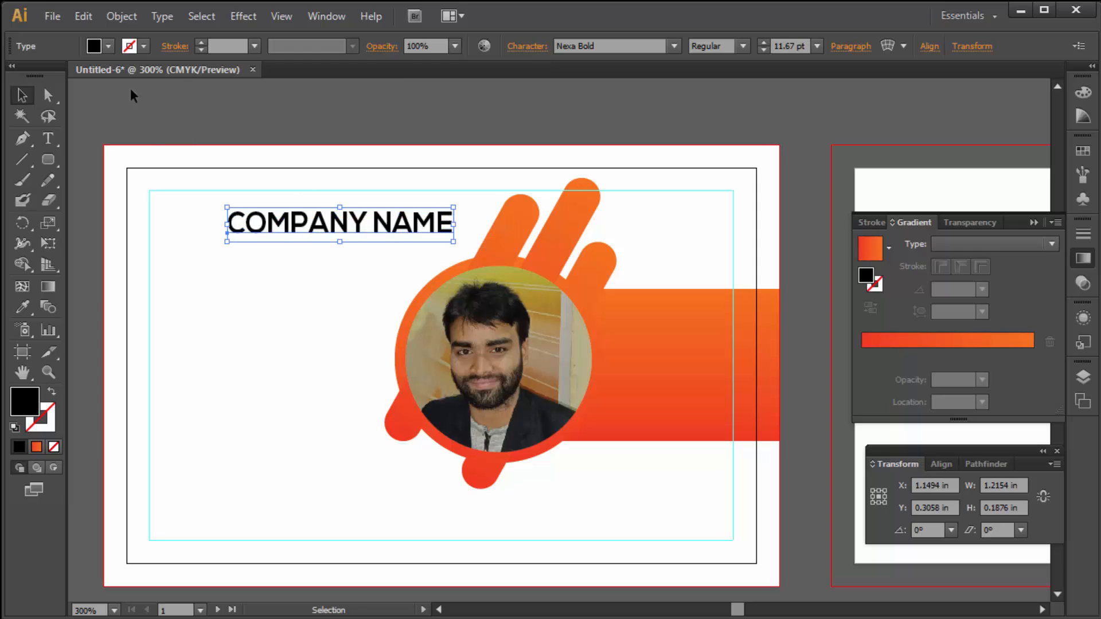
- Colour the COMPANY NAME heading dark green from the Fill swatches
left_click(108, 46)
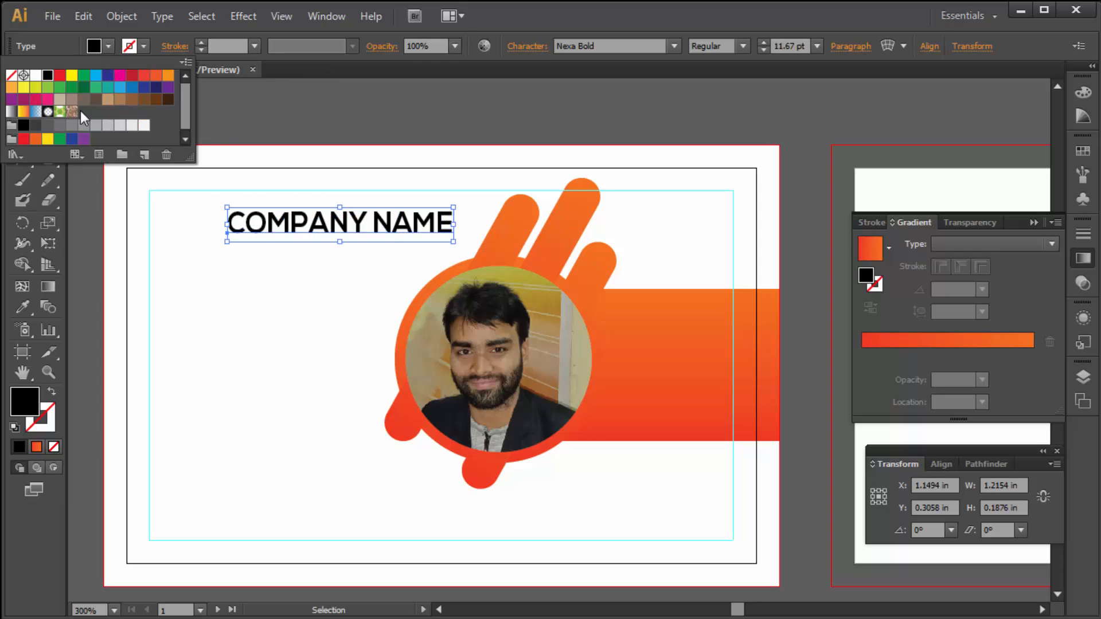
left_click(84, 89)
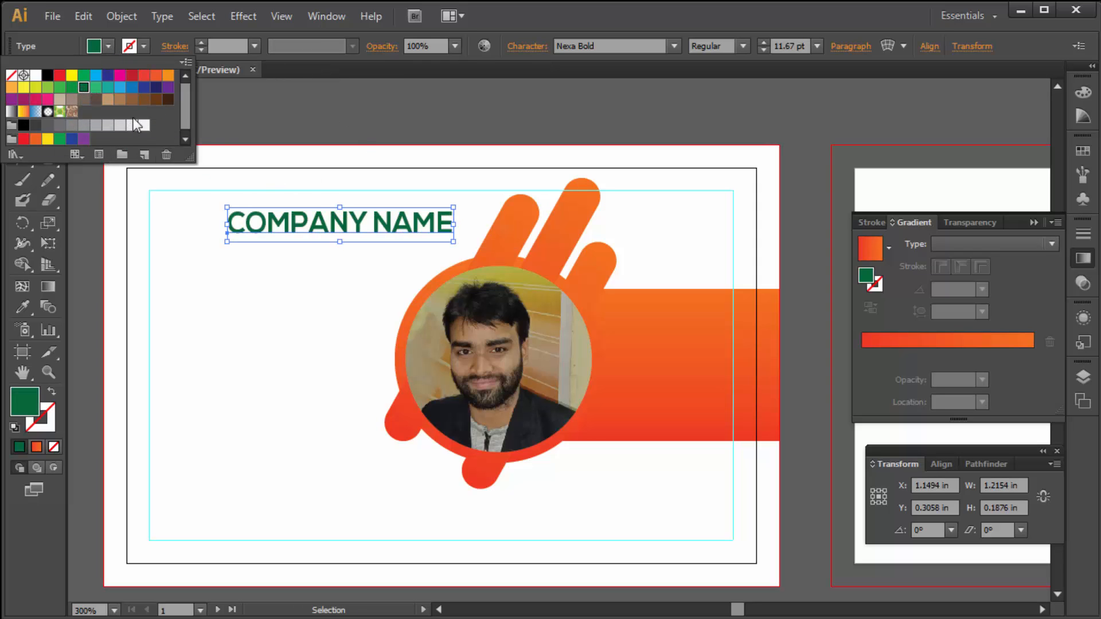
left_click(60, 139)
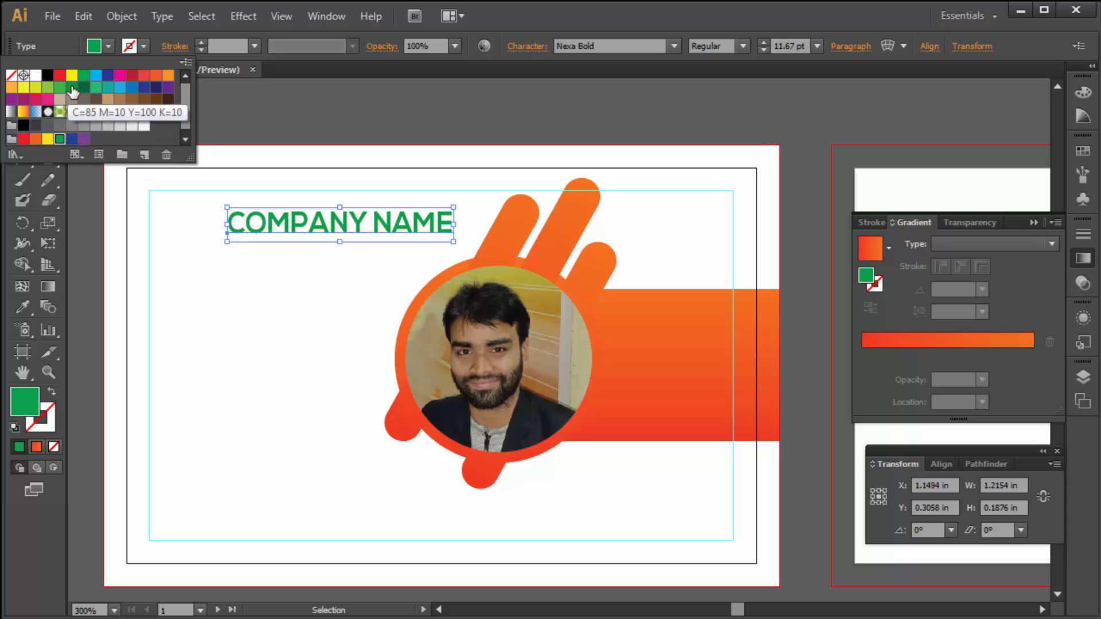
left_click(84, 88)
left_click(454, 223)
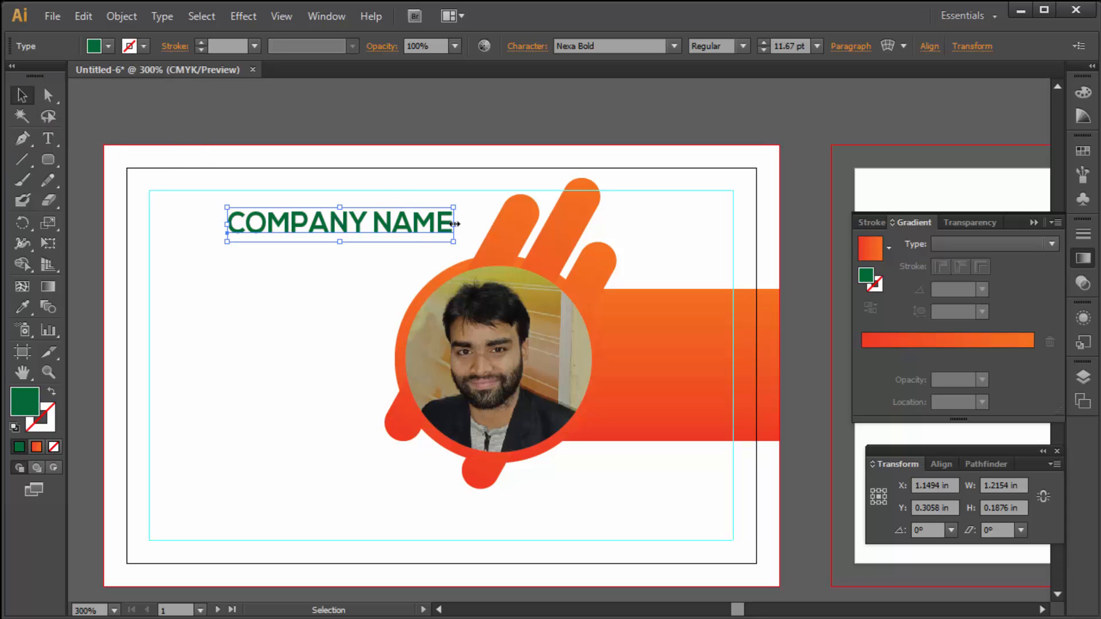
- Widen the heading slightly, reposition it and place a copy just below it
left_click_drag(454, 224, 463, 223)
mouse_move(381, 228)
left_mouse_down()
mouse_move(378, 215)
mouse_move(377, 248)
left_mouse_up()
key("Up")
- Replace the copied line's text with 'Tagline Here'
double_click(339, 246)
key("ctrl+a")
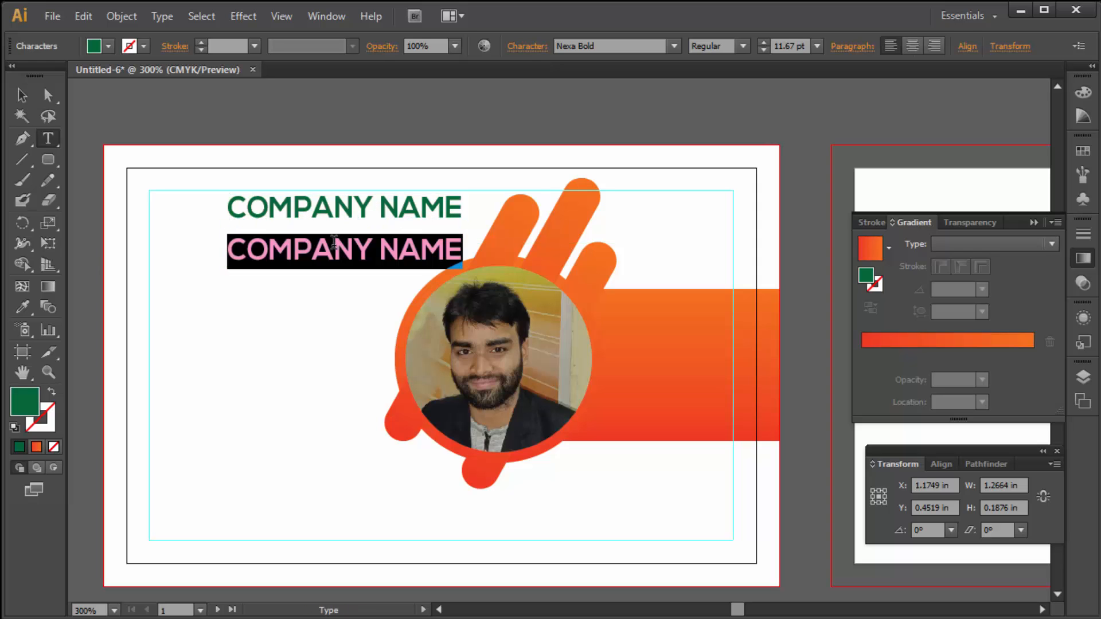
type("Tag")
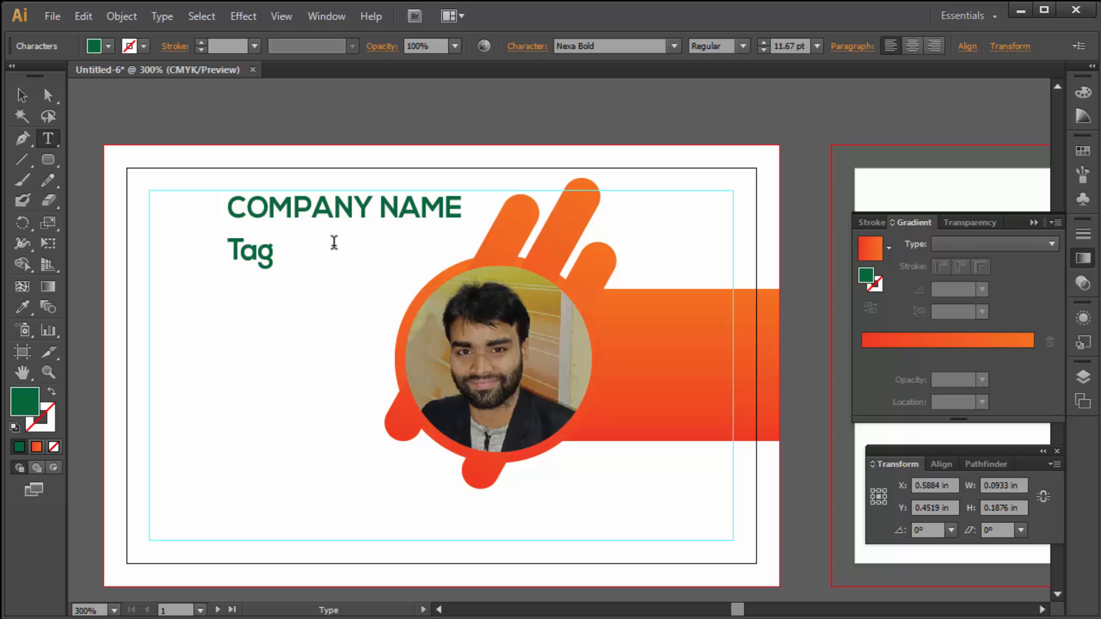
type("line Here")
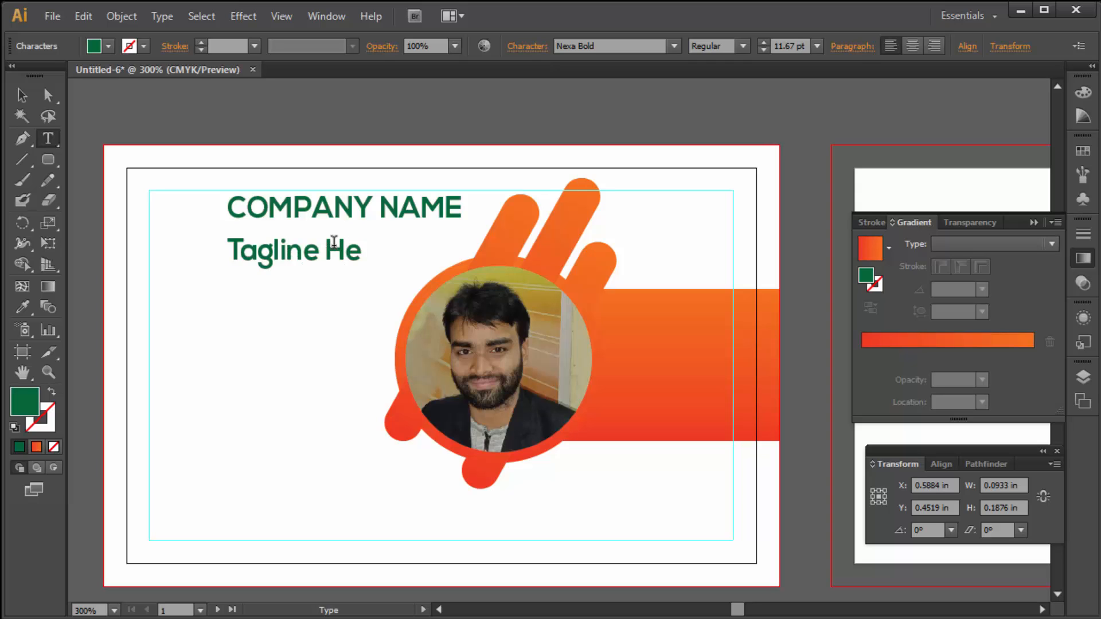
- Set the tagline in black 8 pt Nexa Light
left_click(22, 95)
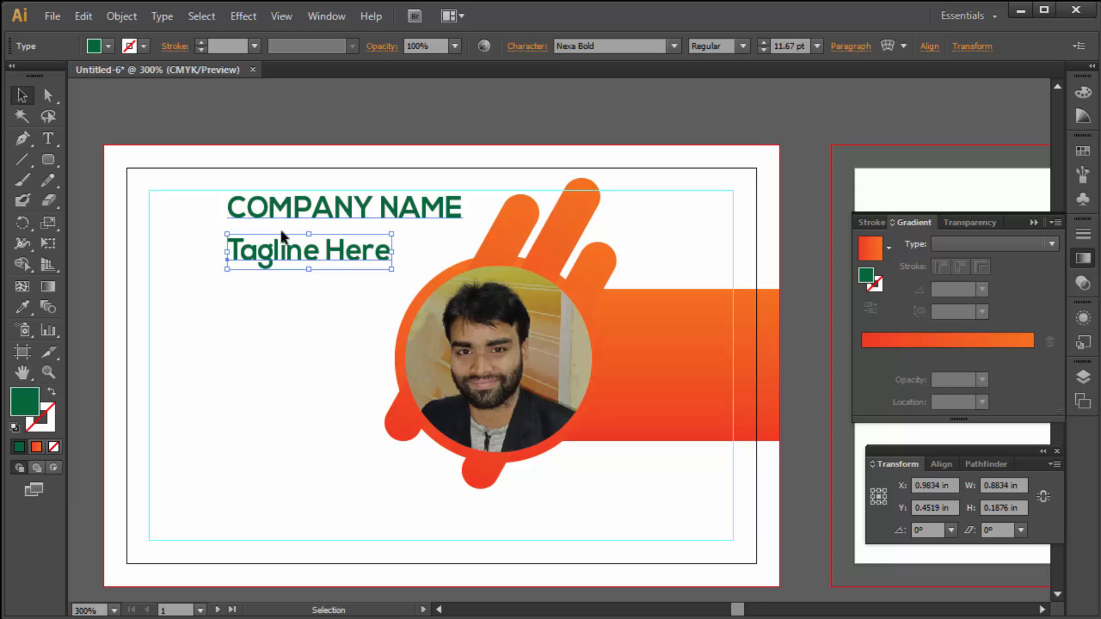
left_click(626, 44)
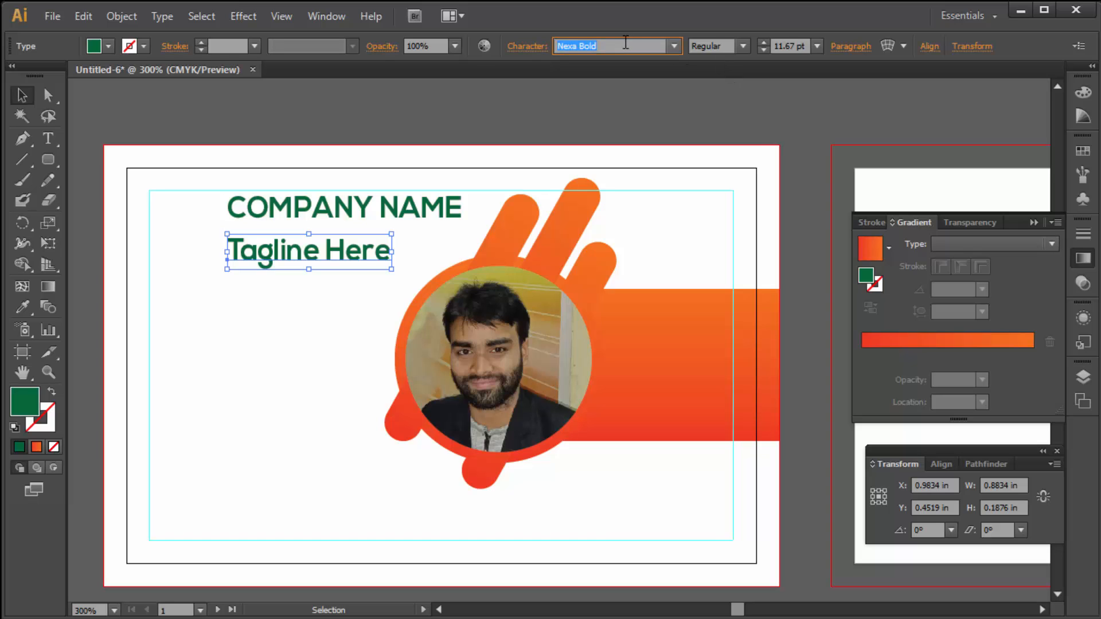
type("N")
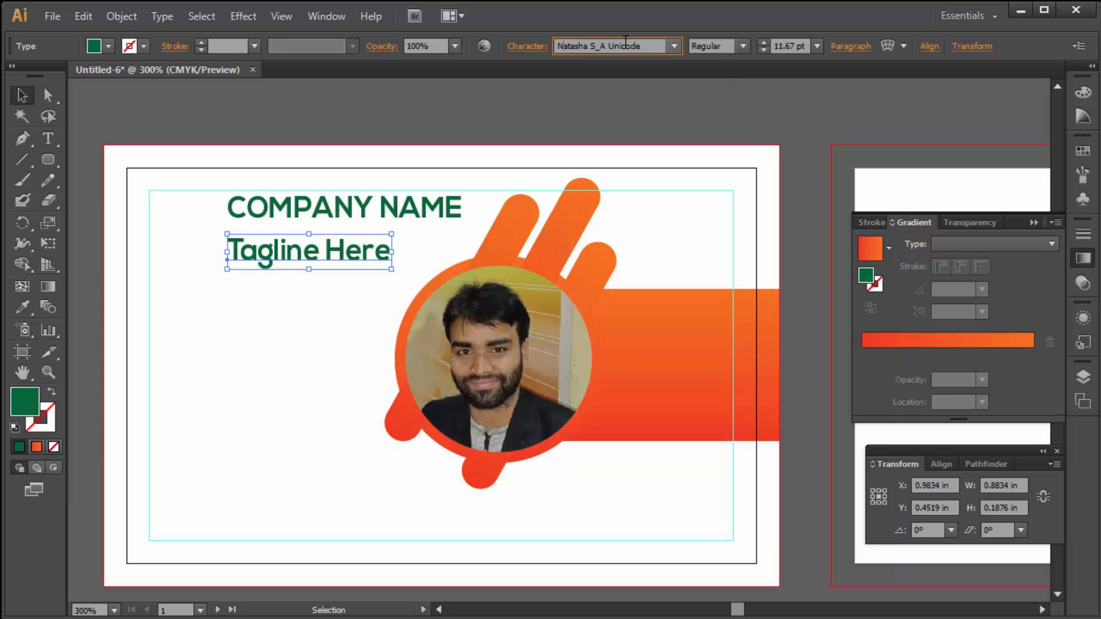
left_click(680, 46)
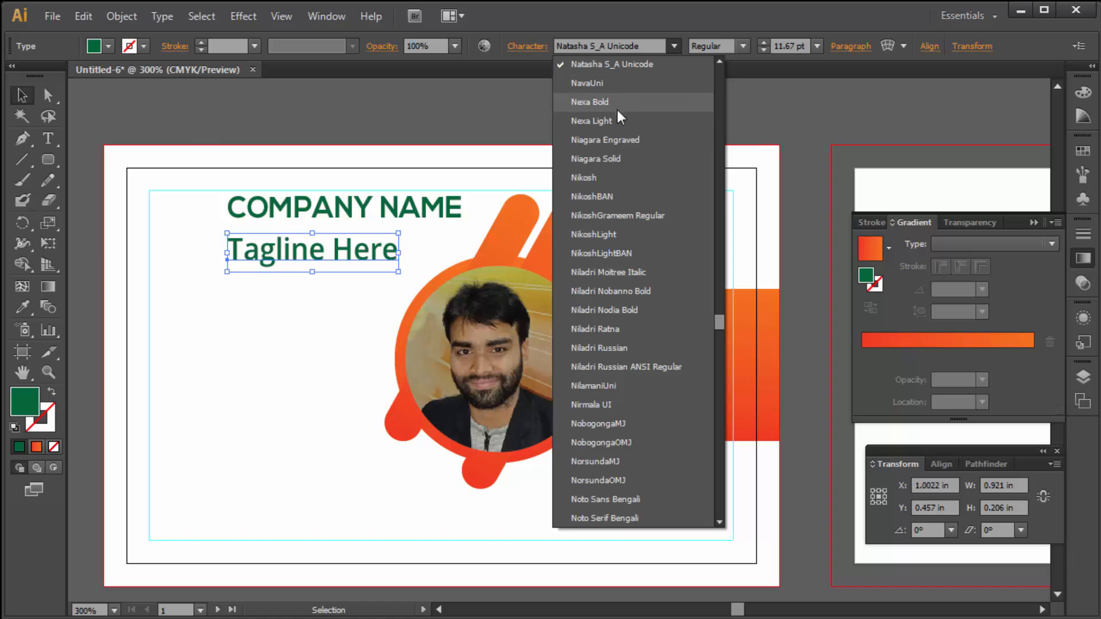
left_click(618, 120)
left_click(110, 46)
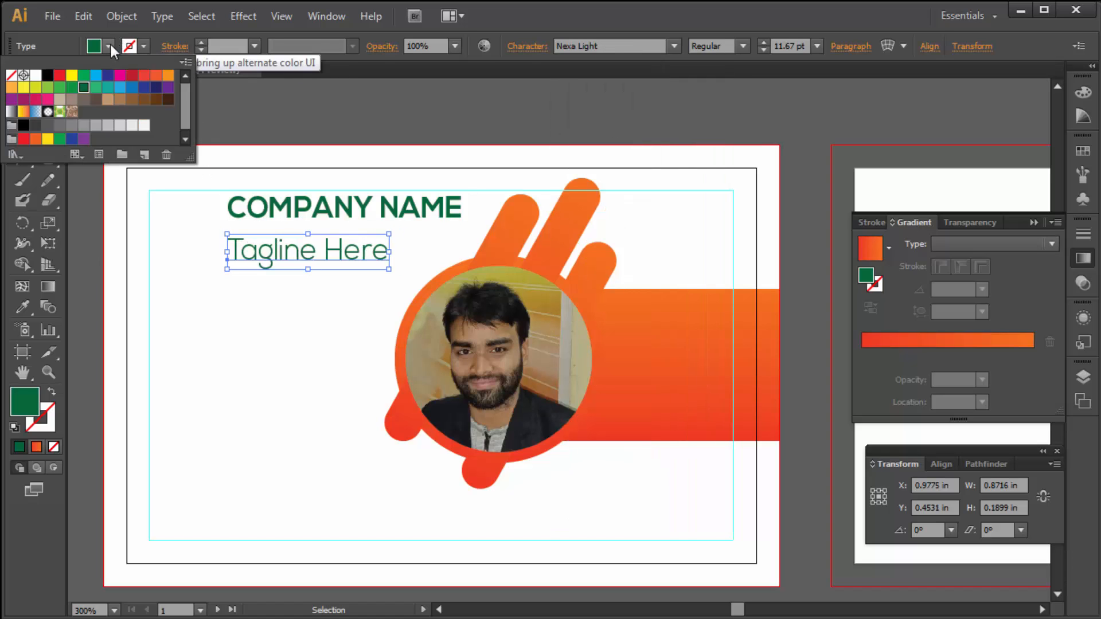
left_click(23, 125)
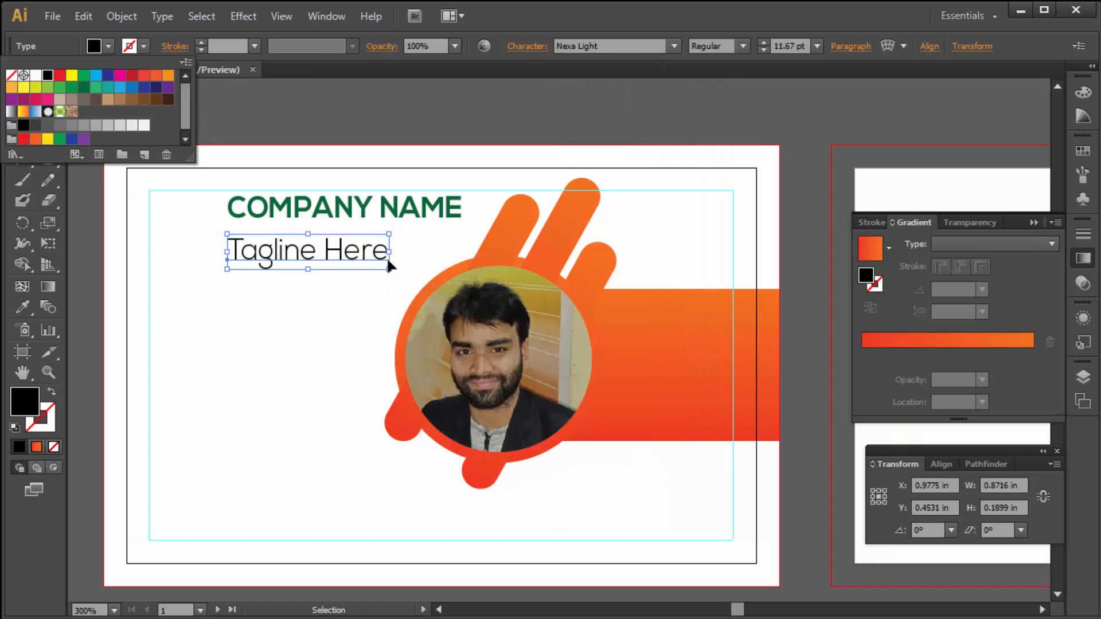
left_click(762, 50)
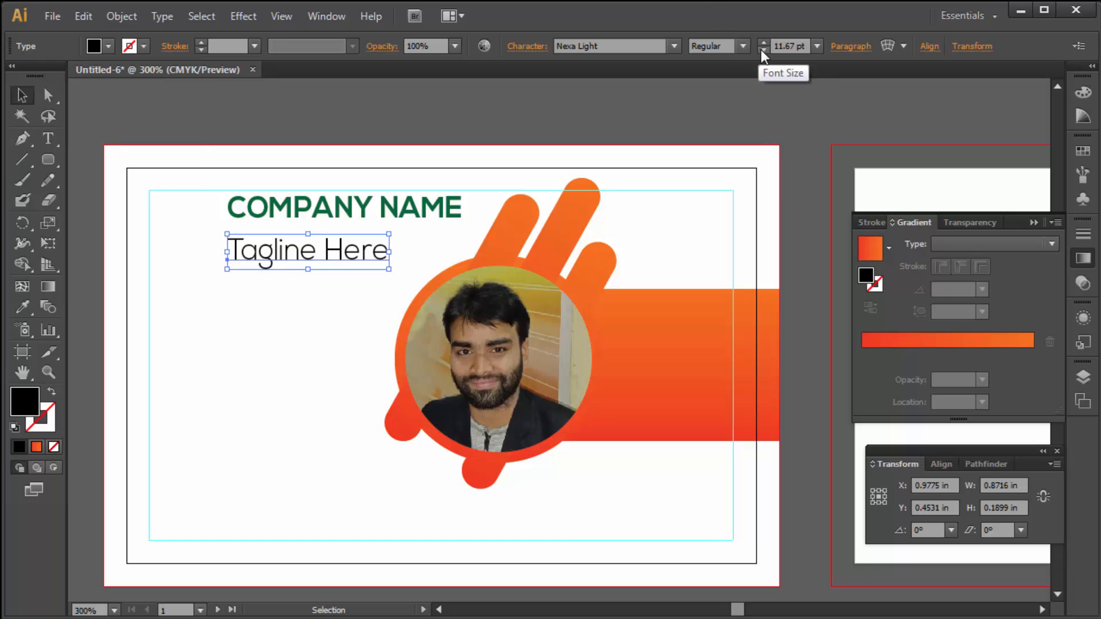
left_click(763, 49)
left_click(762, 49)
left_click(763, 49)
left_click(762, 50)
- Tuck the tagline under COMPANY NAME and shift both lines slightly right
left_click_drag(259, 260, 279, 240)
key("ctrl")
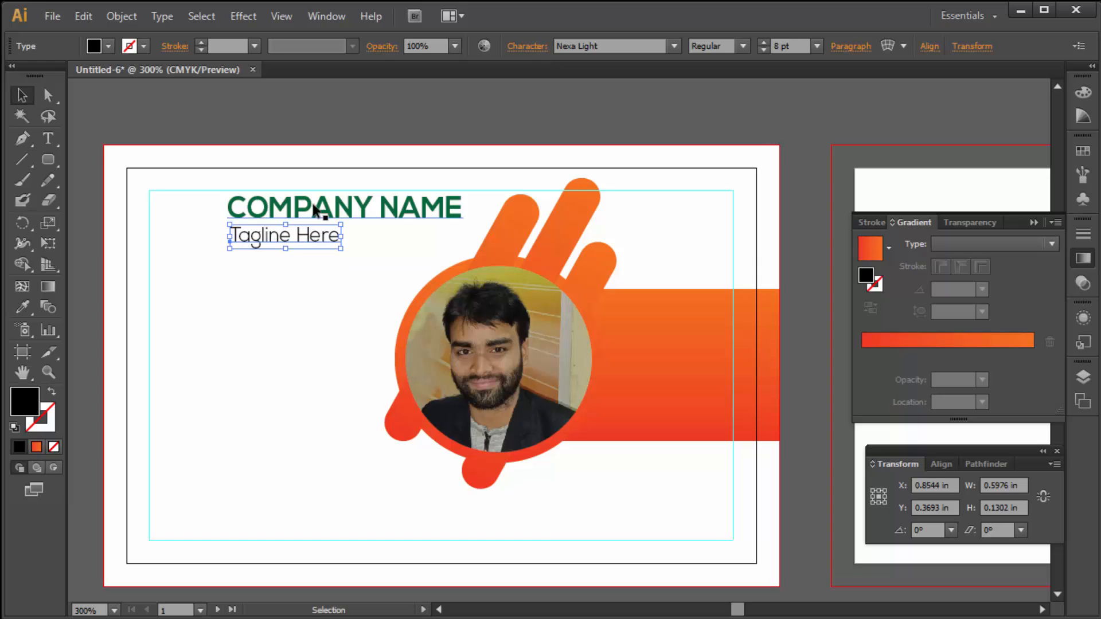
left_click(305, 117)
left_click(317, 208)
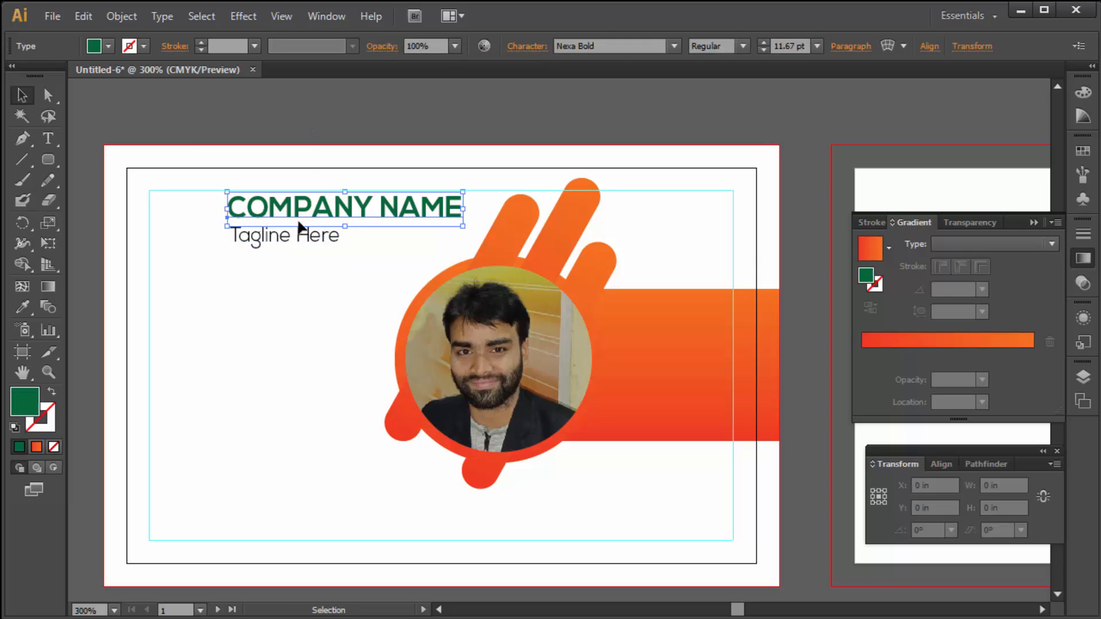
left_click(308, 235, "shift")
left_click_drag(312, 216, 327, 217)
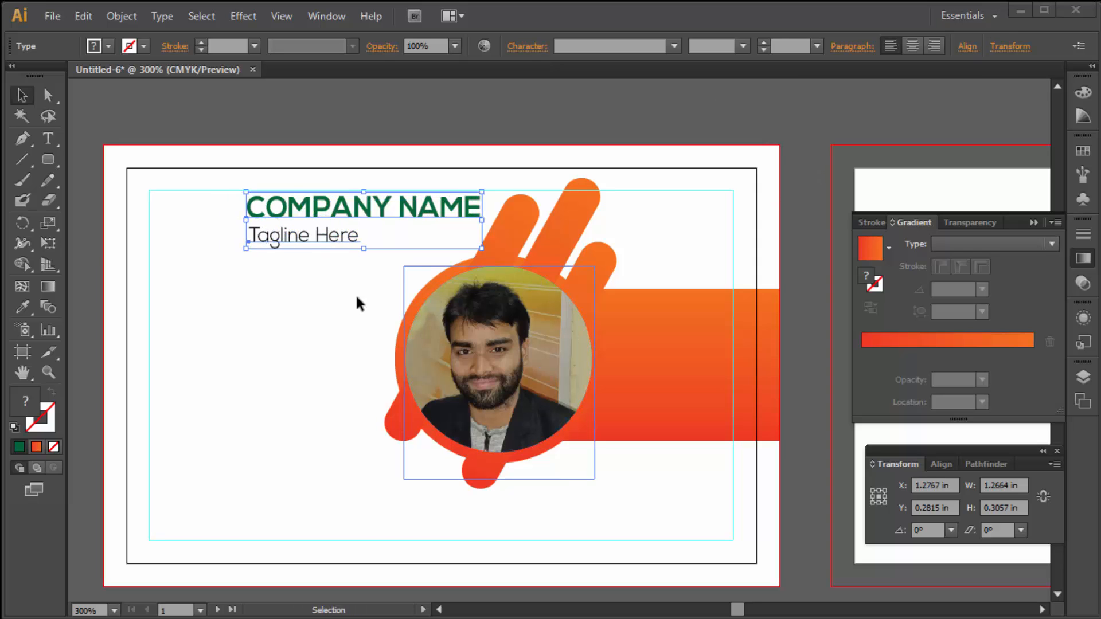
- Type the cardholder's name in capitals left of the portrait and set it in Nexa Bold
left_click(47, 140)
left_click(188, 334)
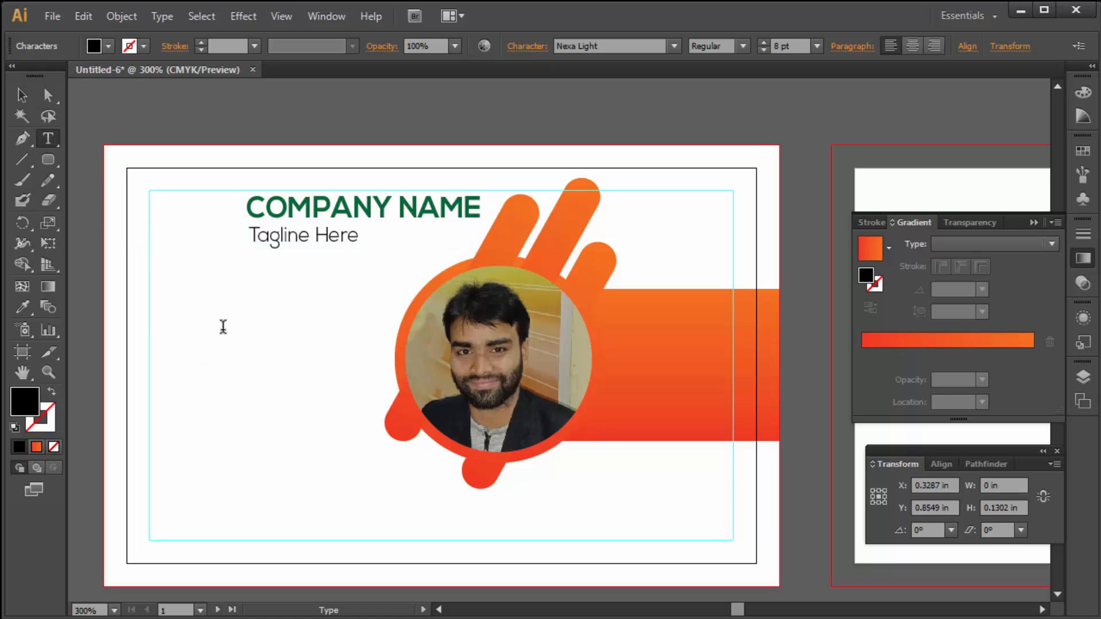
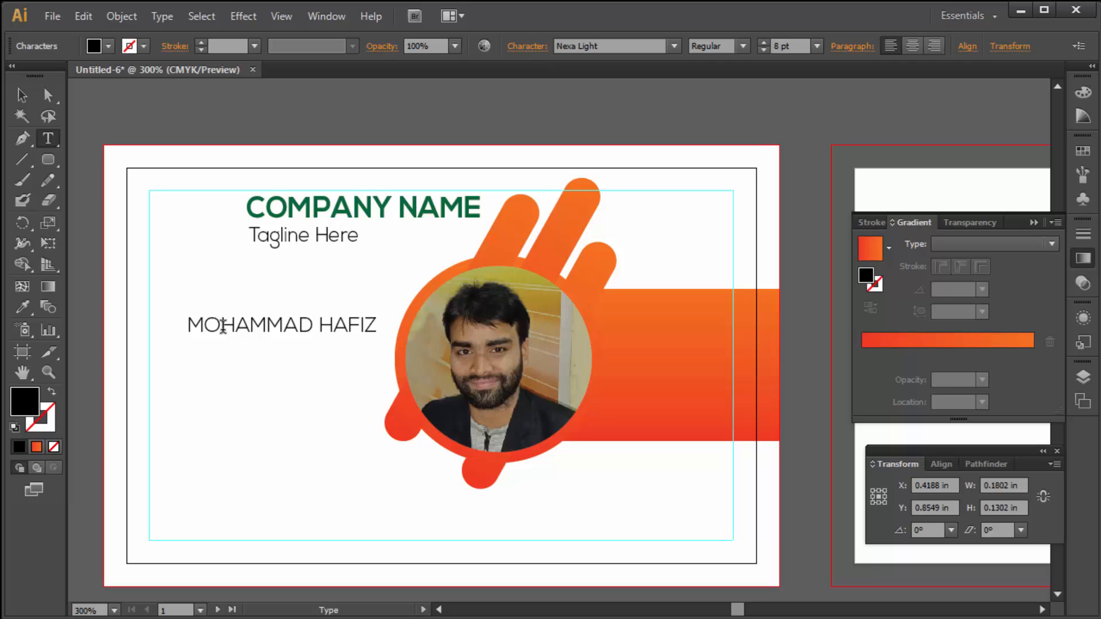
triple_click(284, 328)
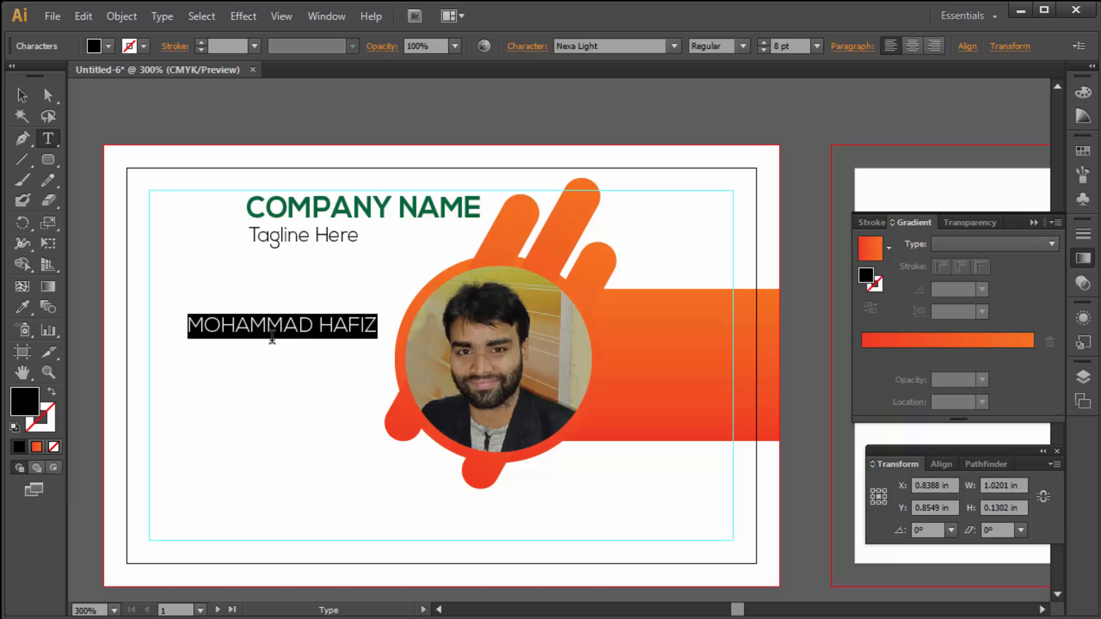
left_click(674, 45)
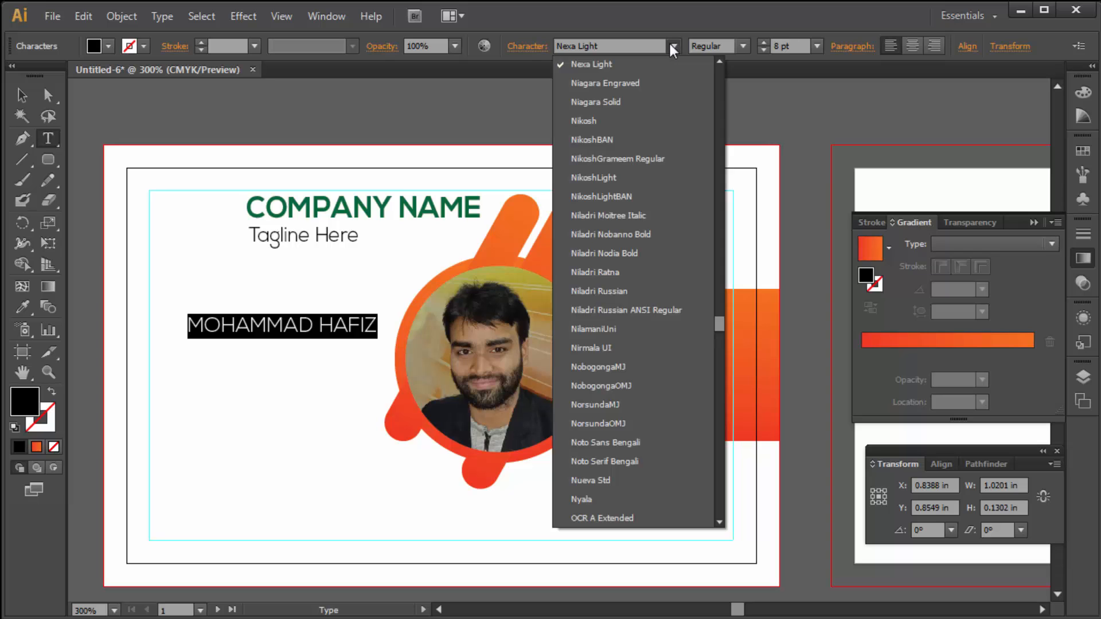
scroll(718, 63, "up", 1)
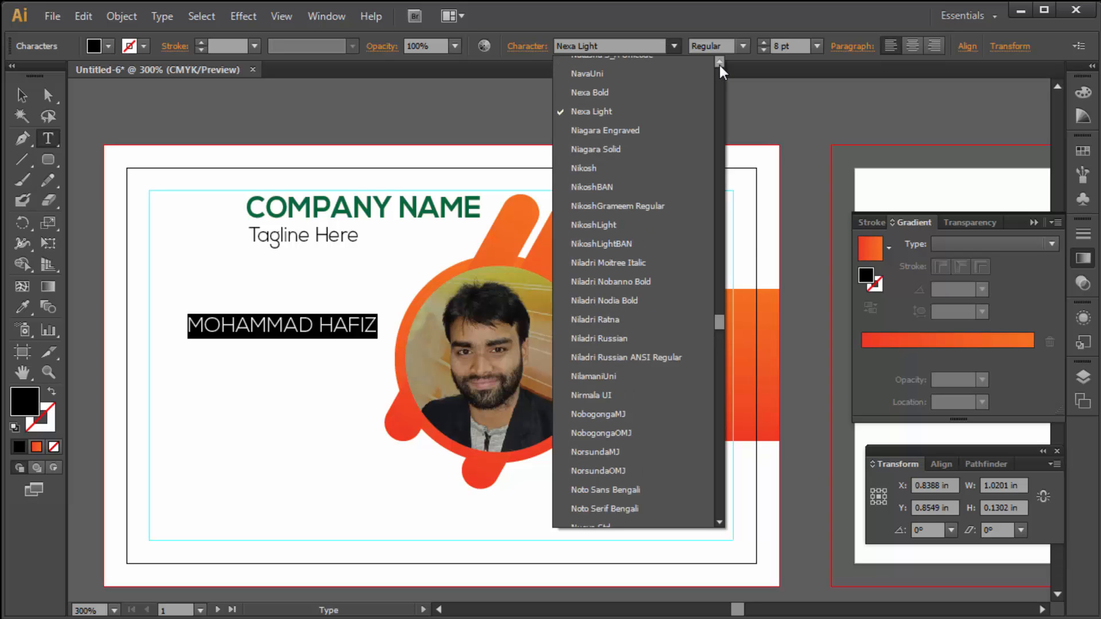
left_click(608, 92)
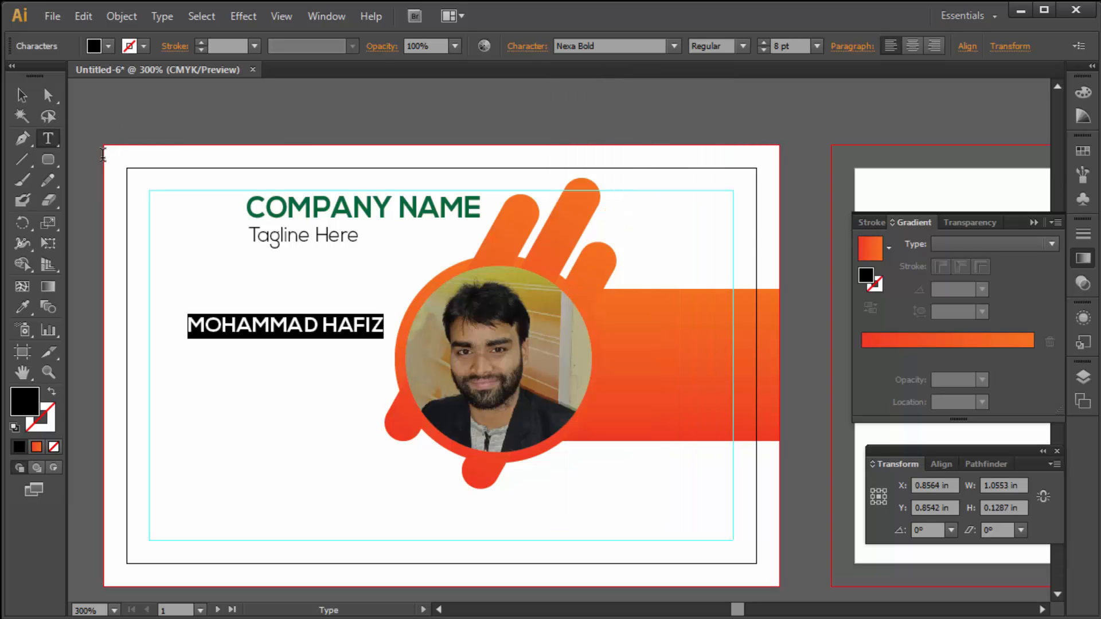
- Colour the name dark blue and move it slightly left
left_click(108, 46)
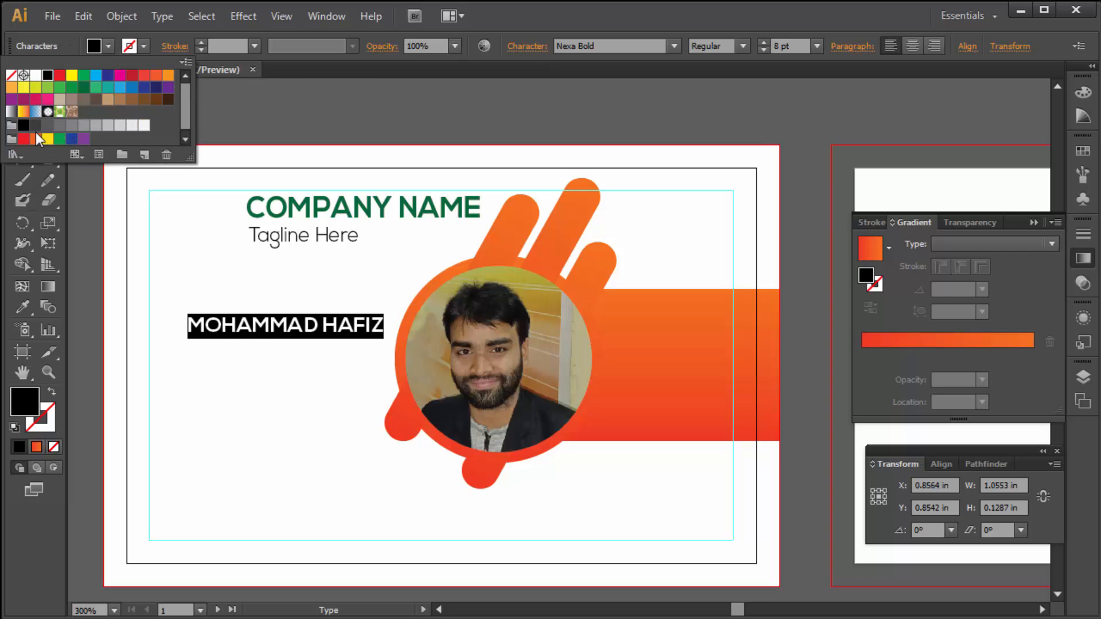
left_click(108, 75)
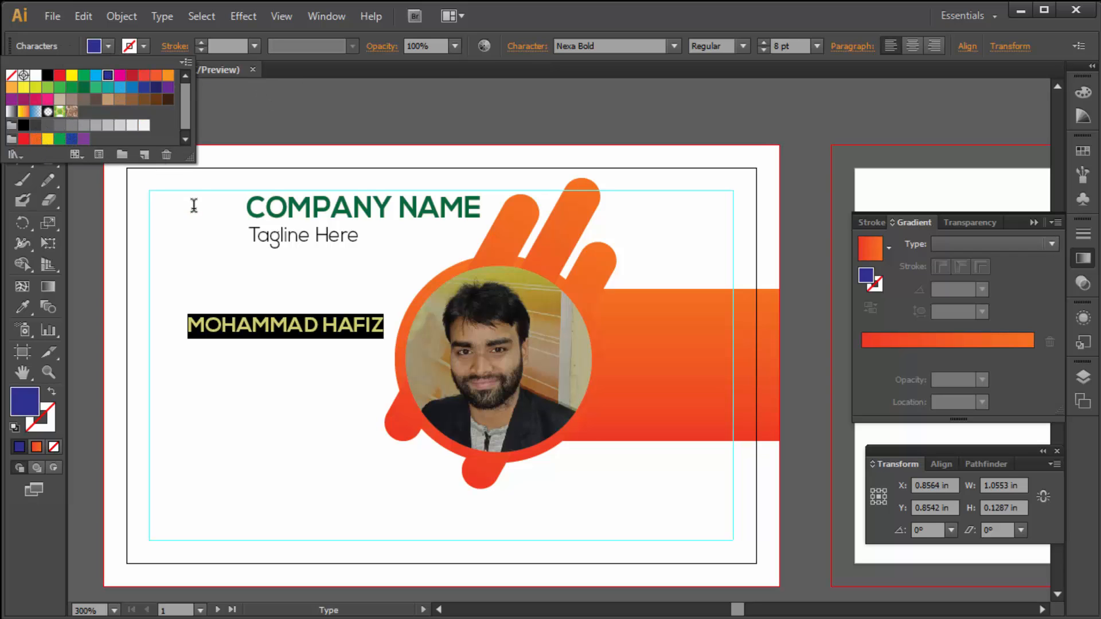
left_click(271, 325)
left_click(22, 95)
left_click_drag(293, 335, 276, 335)
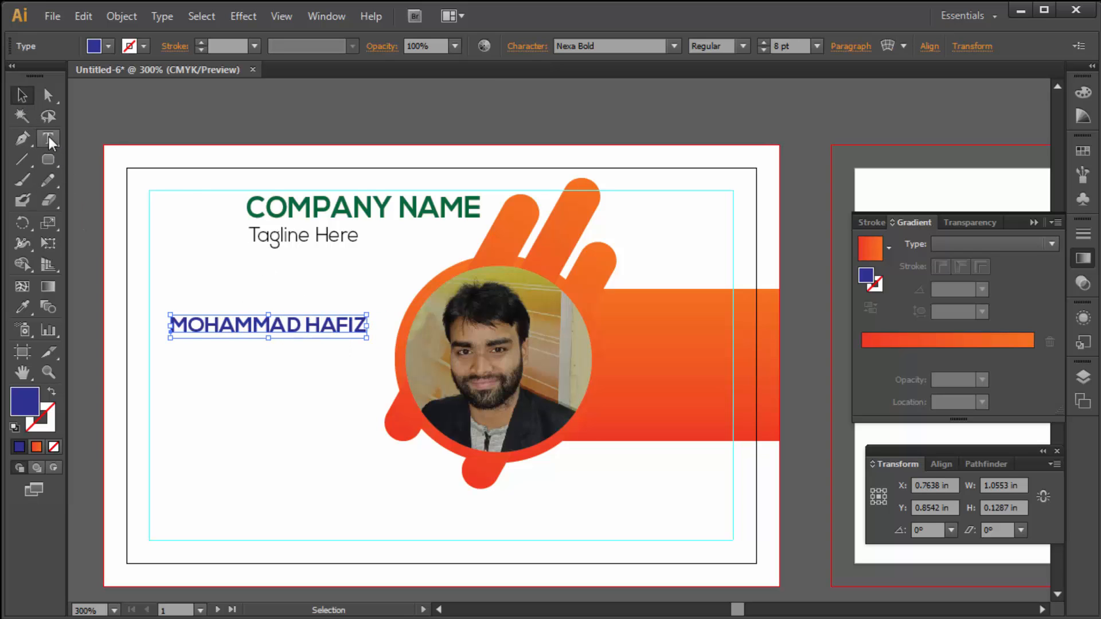
left_click(49, 137)
- Type 'Graphics Designer' and set it in 7 pt Nexa Light
left_click(185, 389)
type("Graphic")
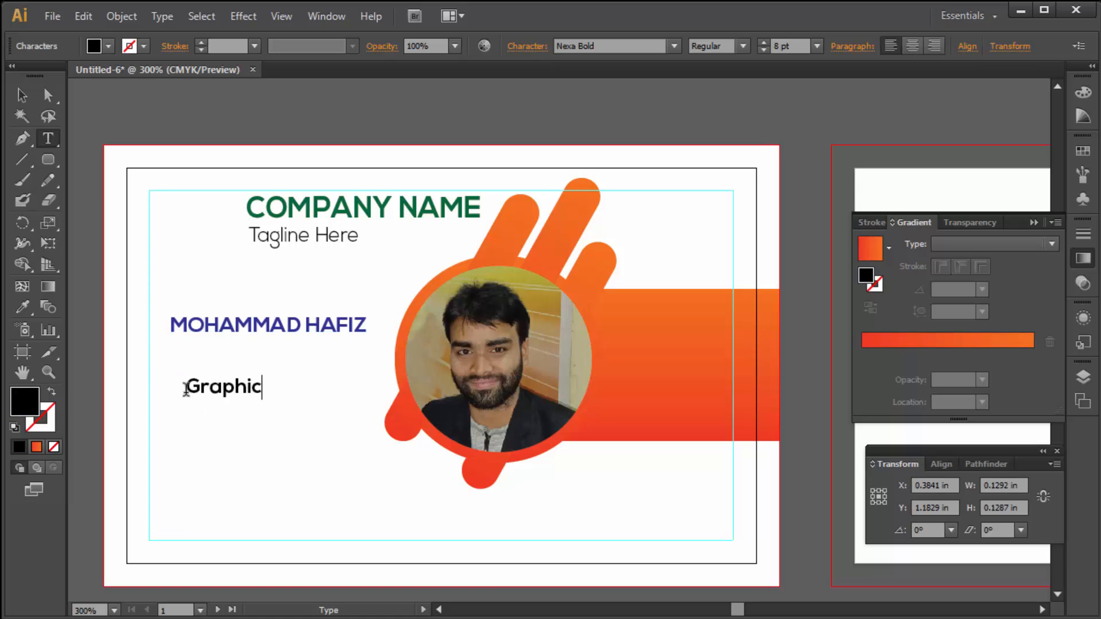
type("ne")
key("BackSpace")
key("BackSpace")
type("er")
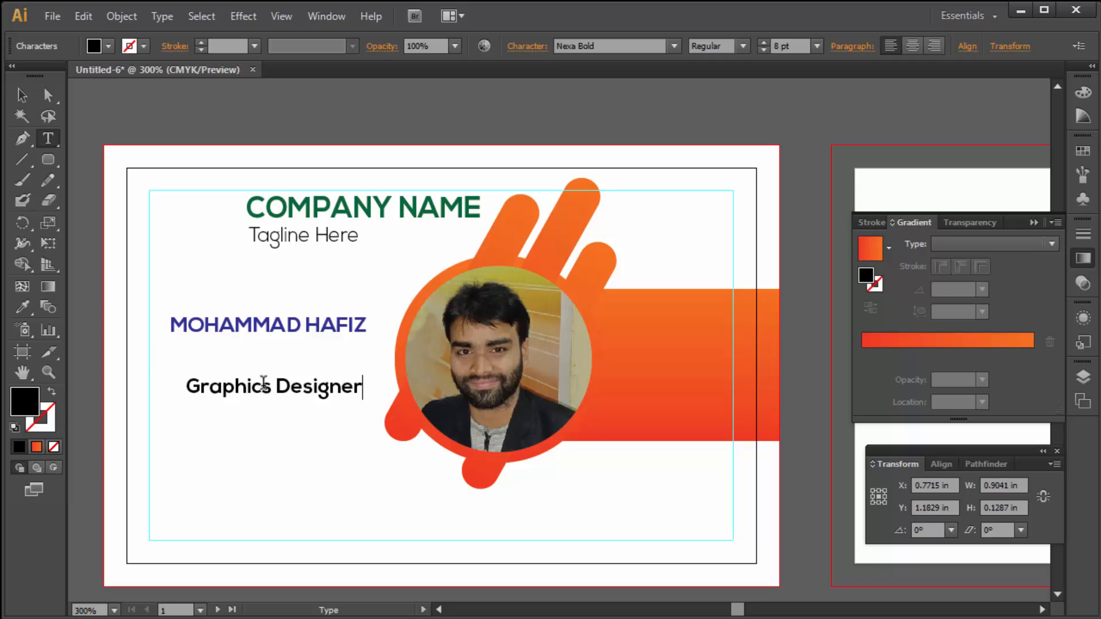
triple_click(262, 387)
left_click(674, 46)
left_click(643, 80)
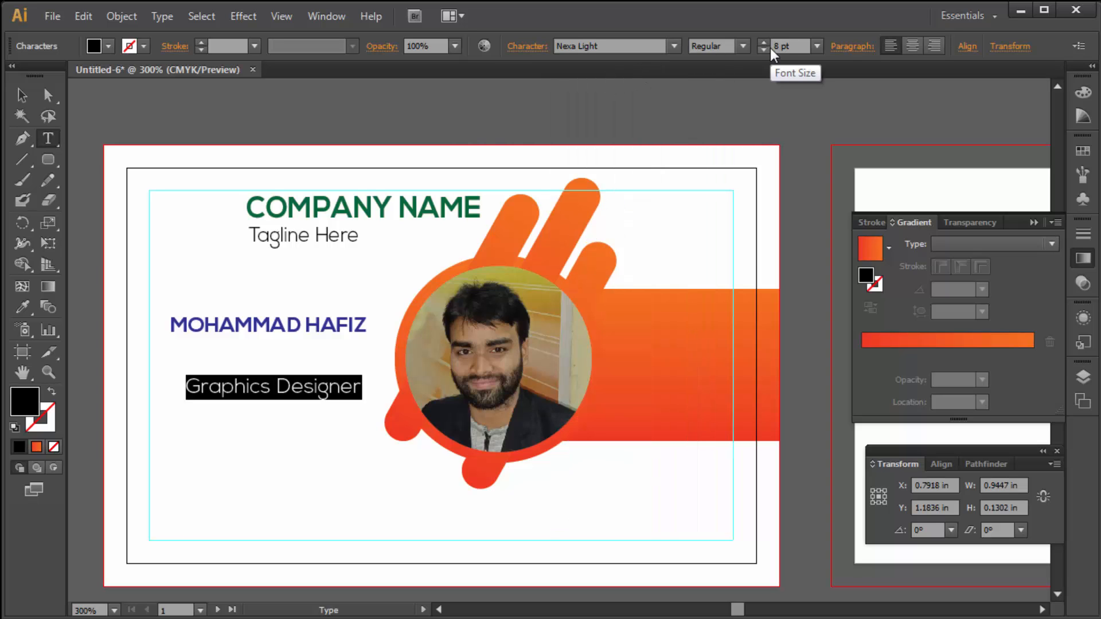
left_click(763, 50)
- Place the job title under the name and nudge both lines down
left_click(22, 94)
left_click_drag(273, 399, 266, 367)
left_click(300, 323, "shift")
key("Down")
key("Down")
key("Down")
key("Down")
key("Down")
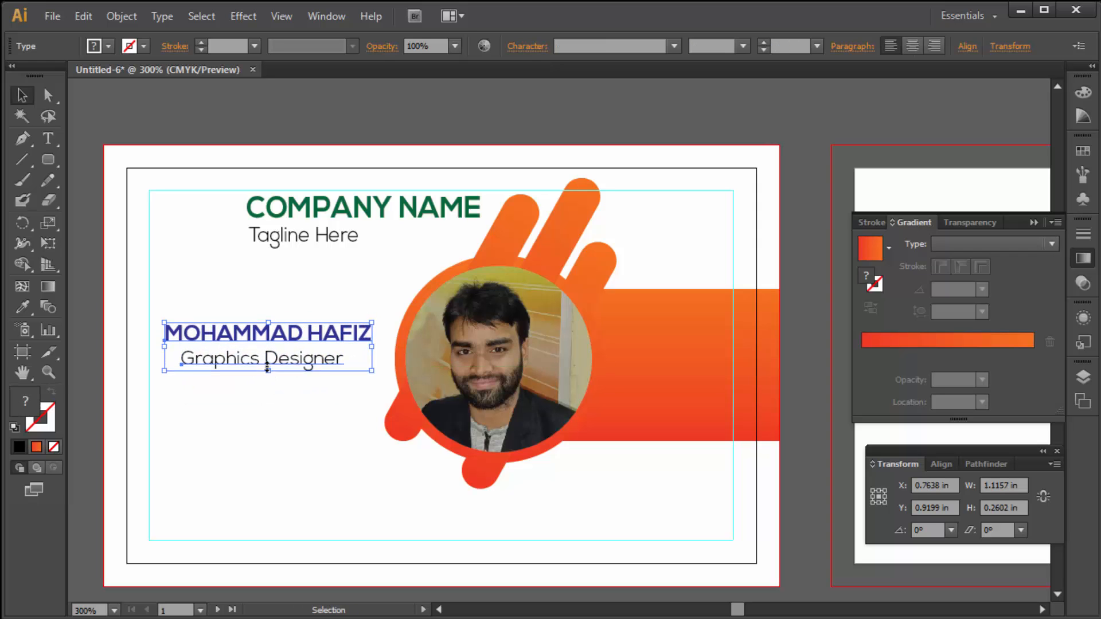
left_click(273, 383)
left_click(290, 366)
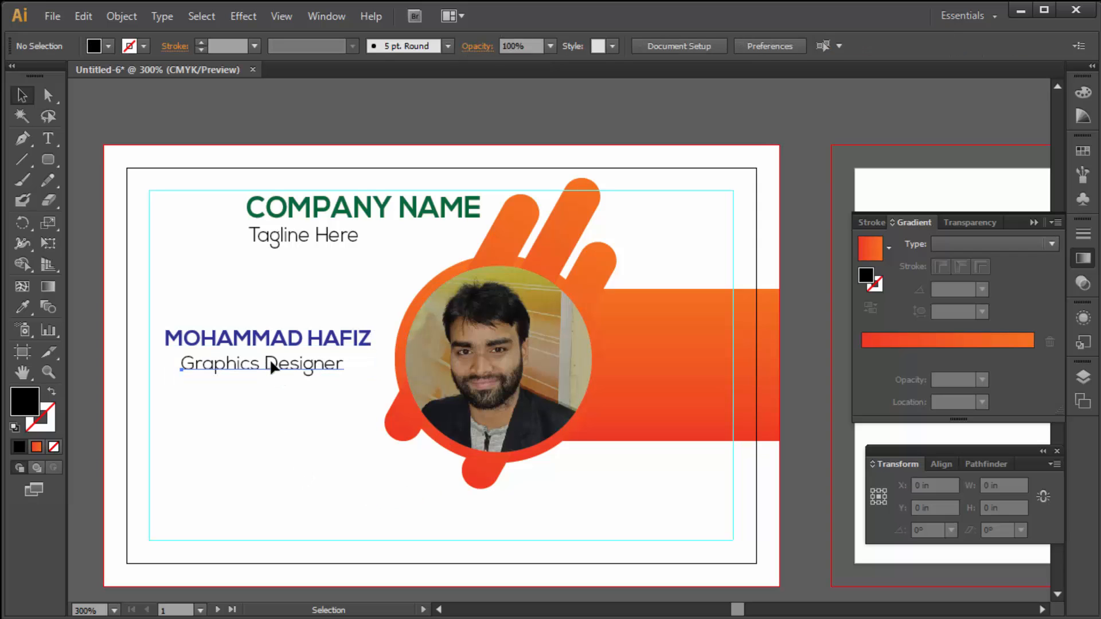
- Type a contact block below the job title with ID, Blood and Phone lines
left_click(48, 139)
left_click(179, 426)
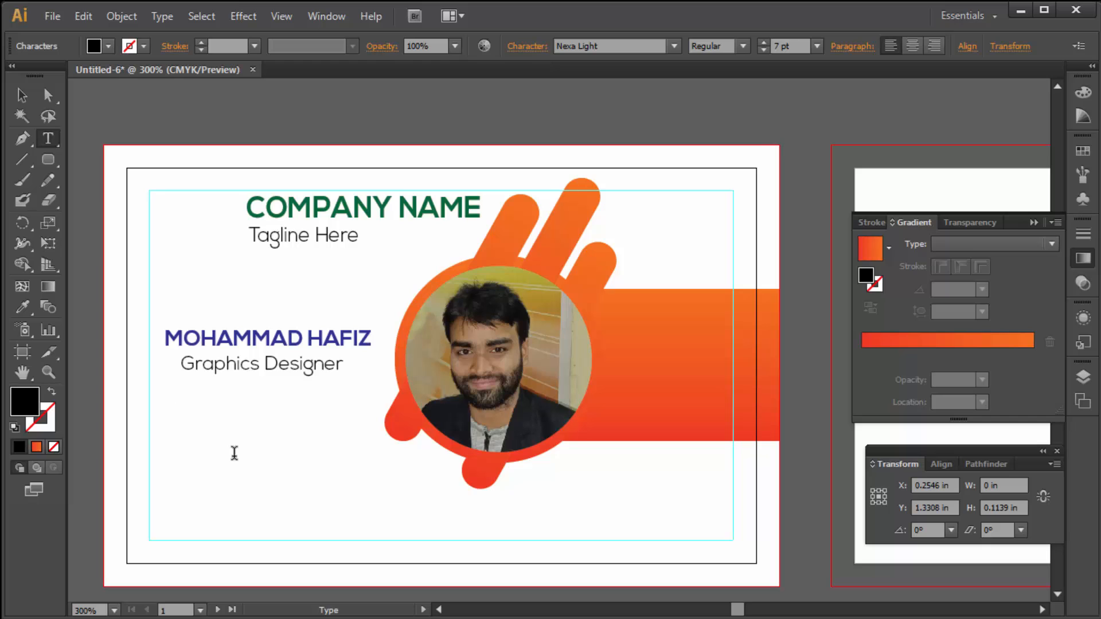
type("ID : 123456")
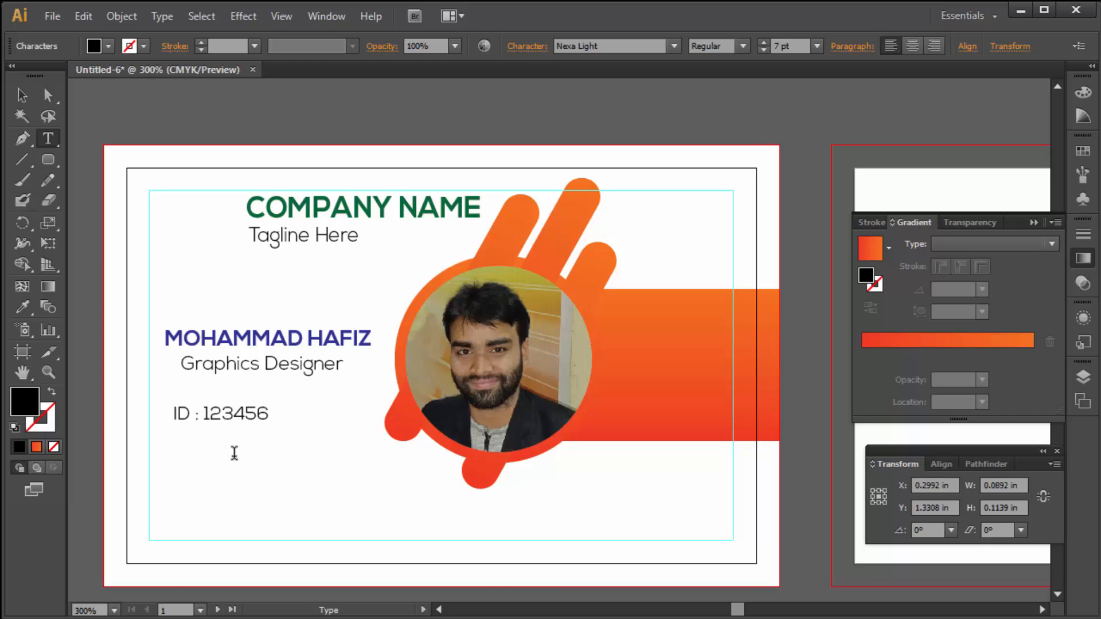
type("789")
key("Return")
type("Blood : B+")
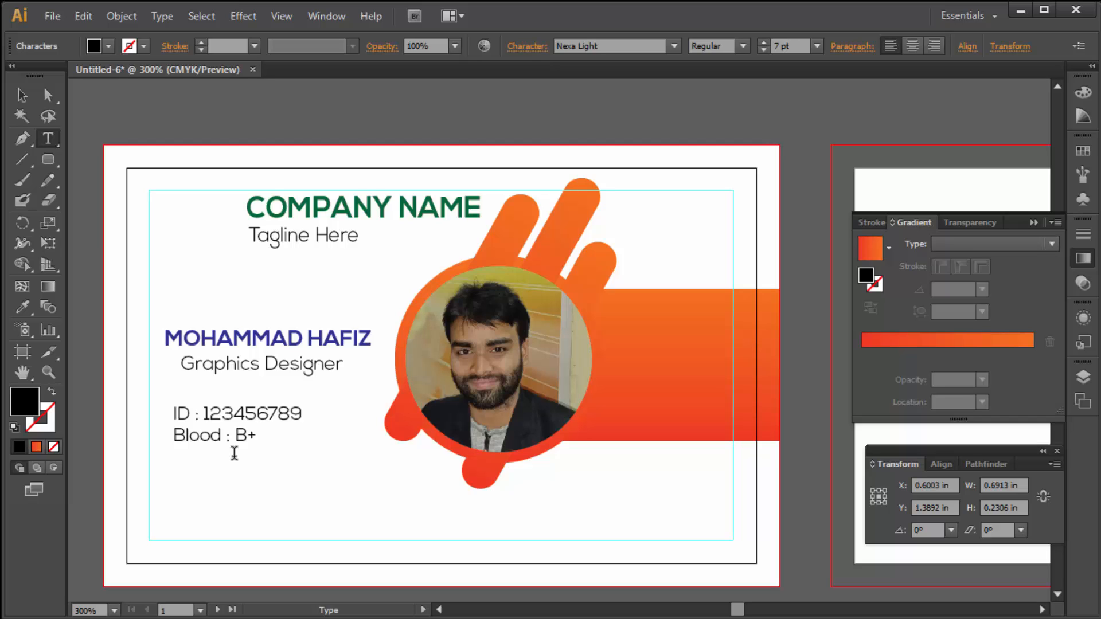
key("Return")
type("Phone : +88123")
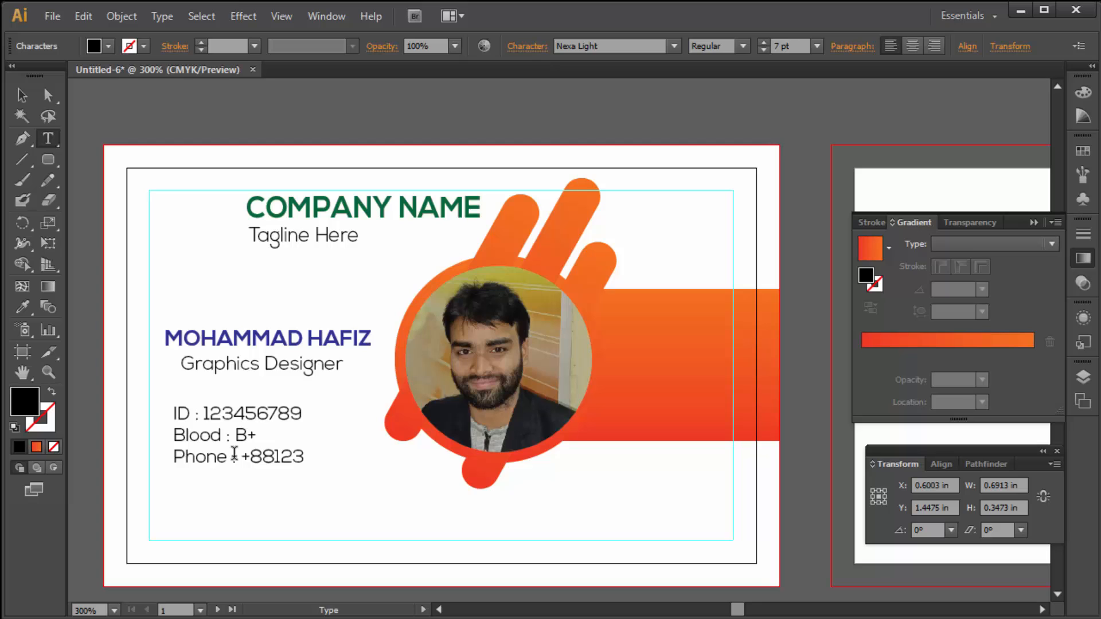
type("456789")
key("Return")
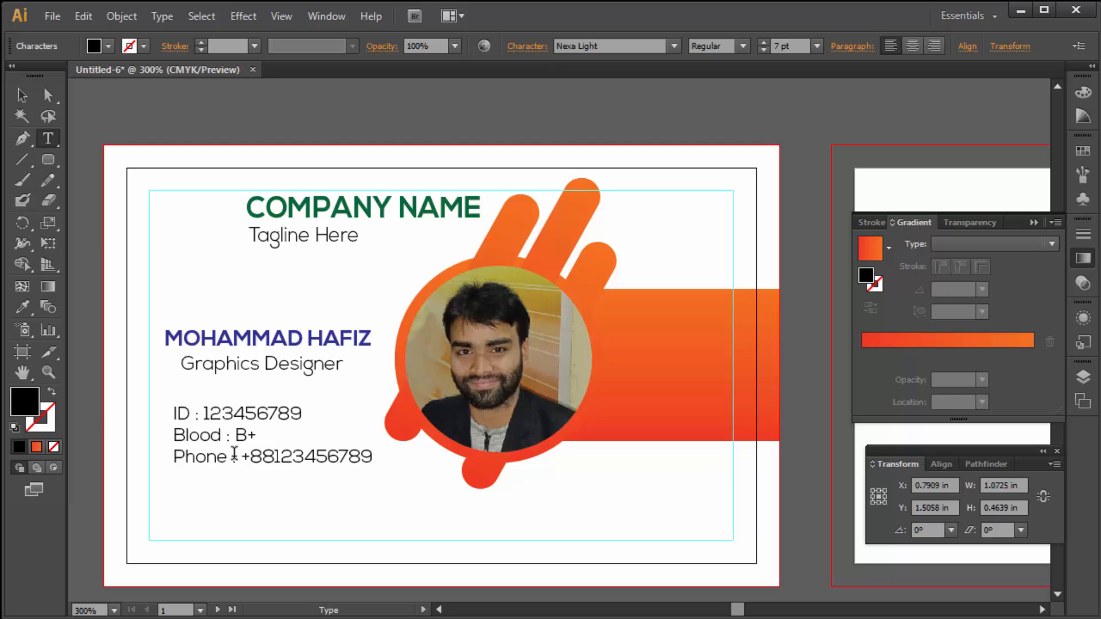
- Add the E-mail line, fixing the typo and completing the company Gmail address
type("E-mail")
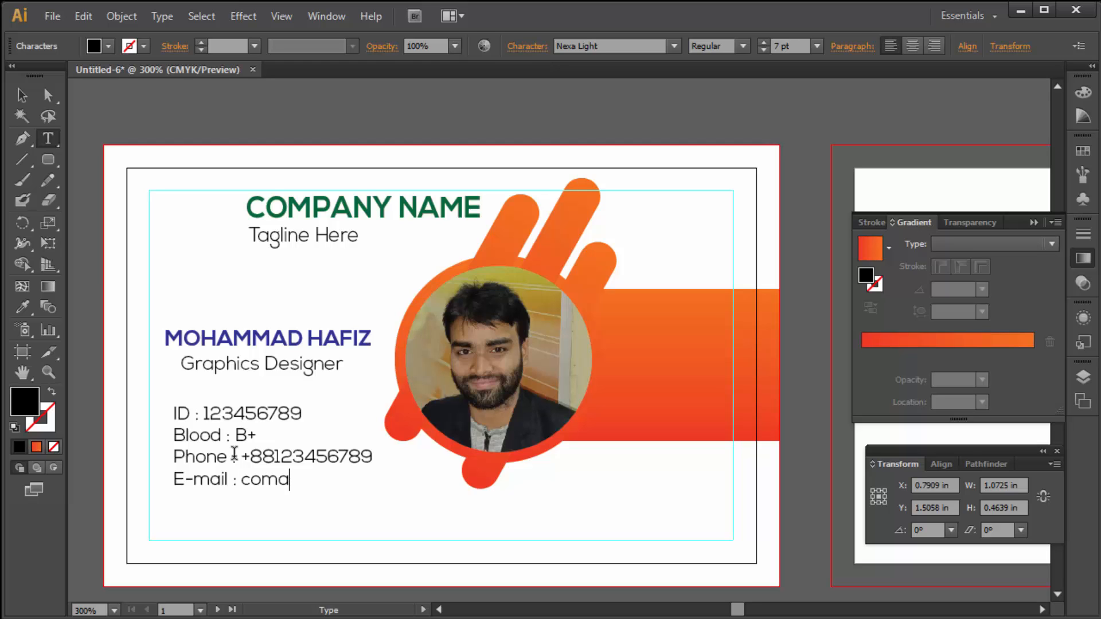
key("shift+Left")
key("shift+Left")
key("shift+Left")
key("Left")
key("Delete")
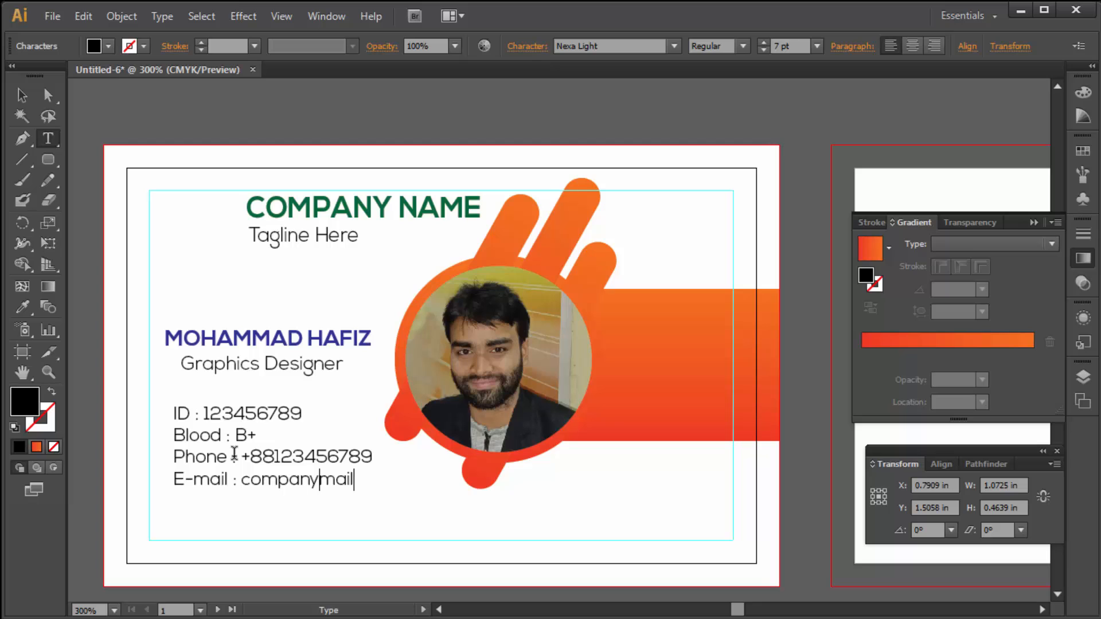
key("End")
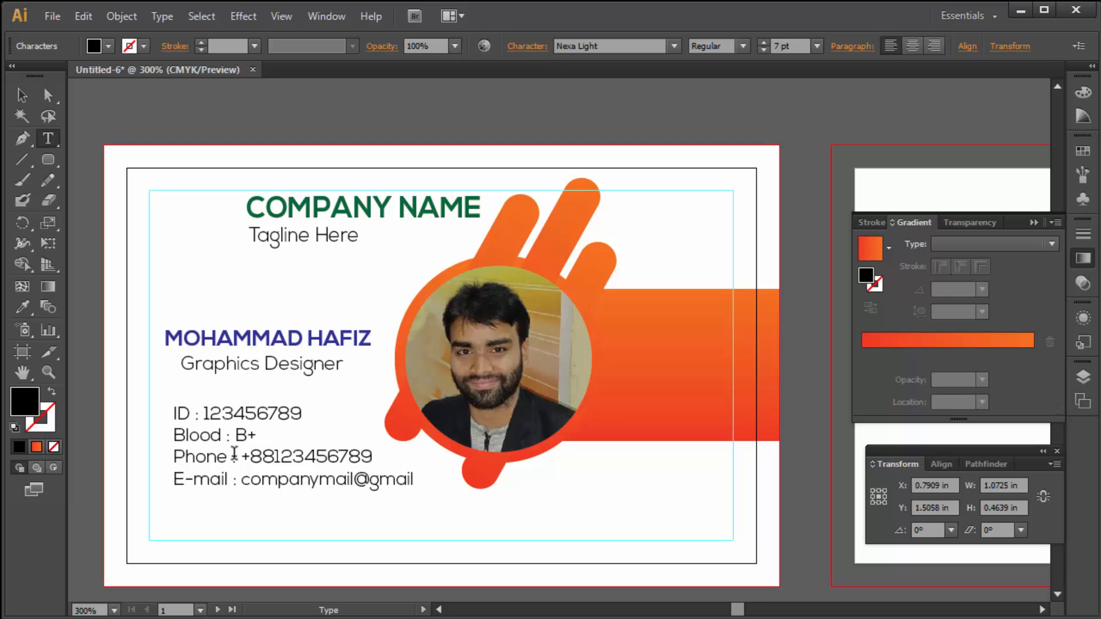
- Reduce the contact block to 6 pt and move it to the card's left margin
left_click(21, 95)
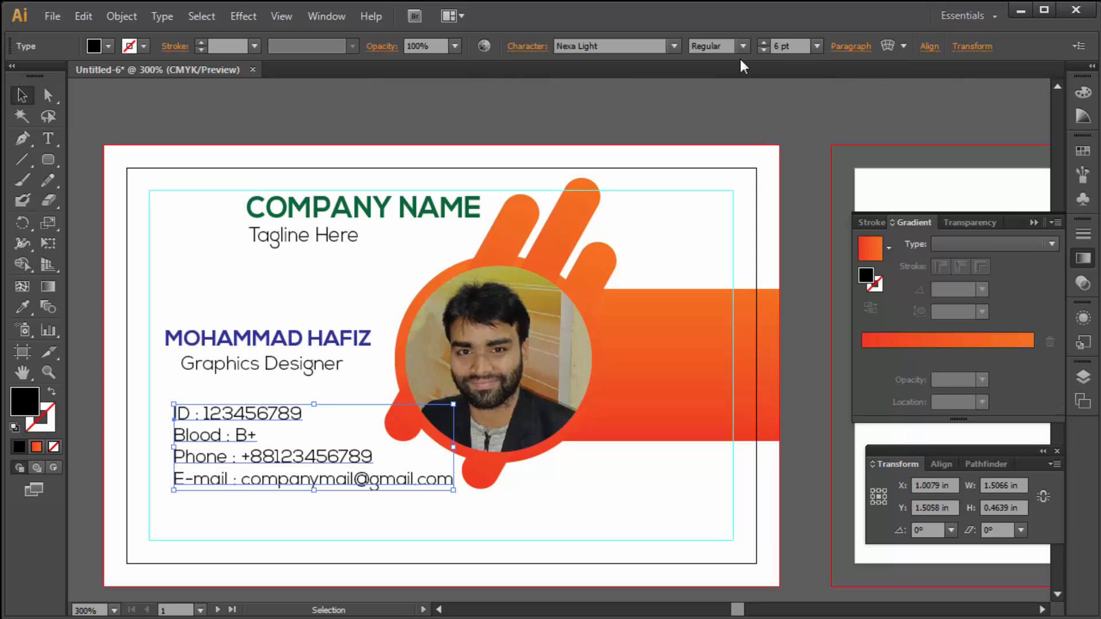
left_click(763, 49)
mouse_move(273, 456)
left_mouse_down()
mouse_move(253, 455)
mouse_move(258, 469)
left_mouse_up()
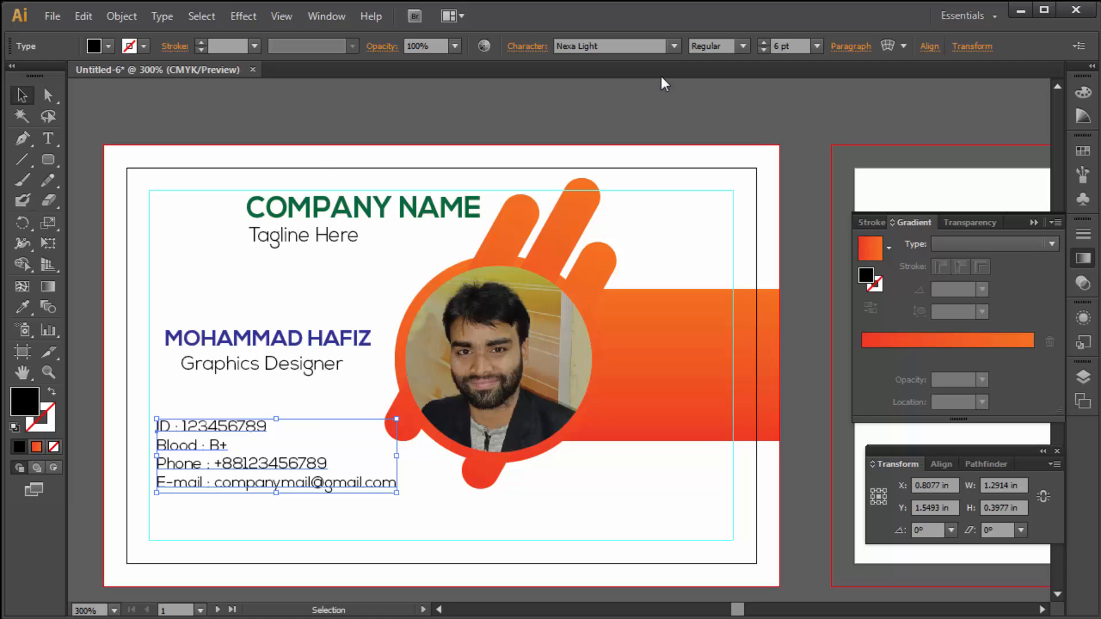
- Set the contact block's paragraph right indent to 1 pt
left_click(843, 47)
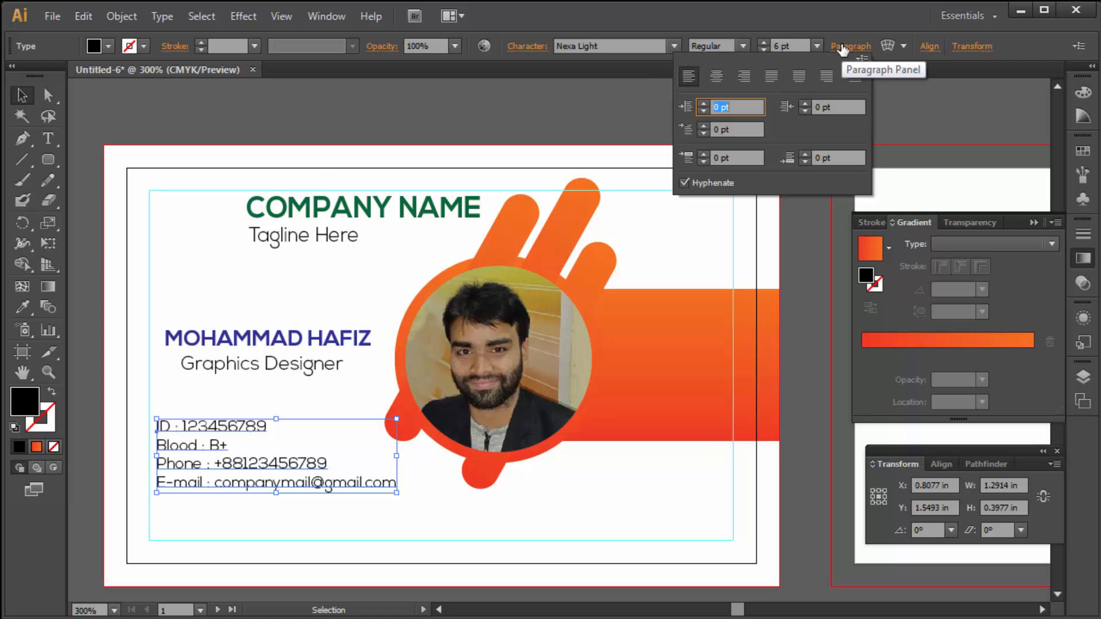
left_click(805, 105)
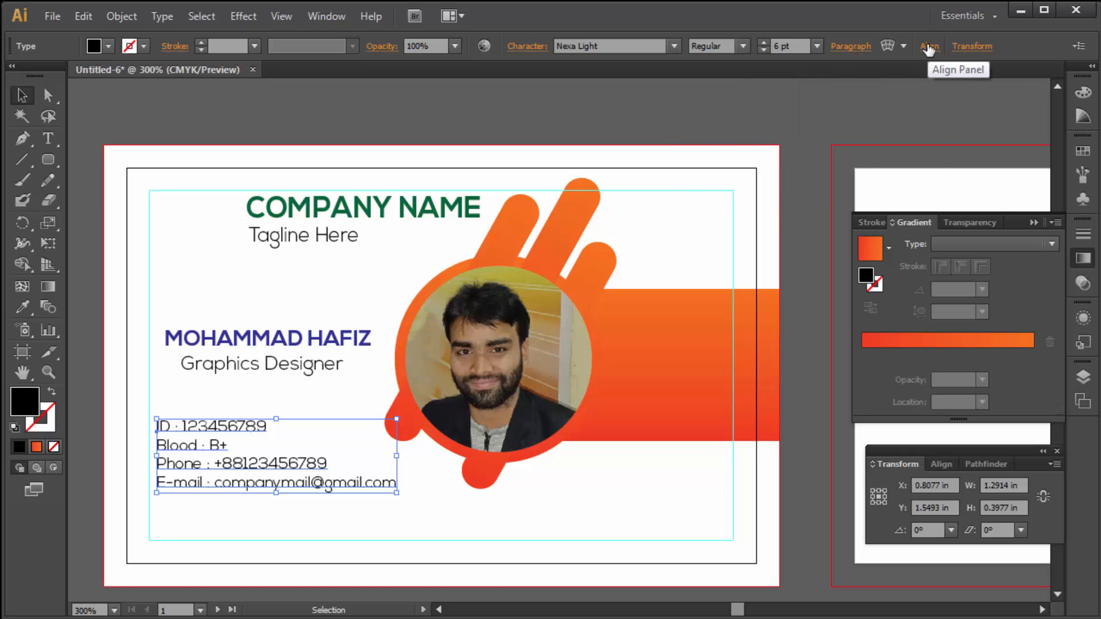
left_click(930, 49)
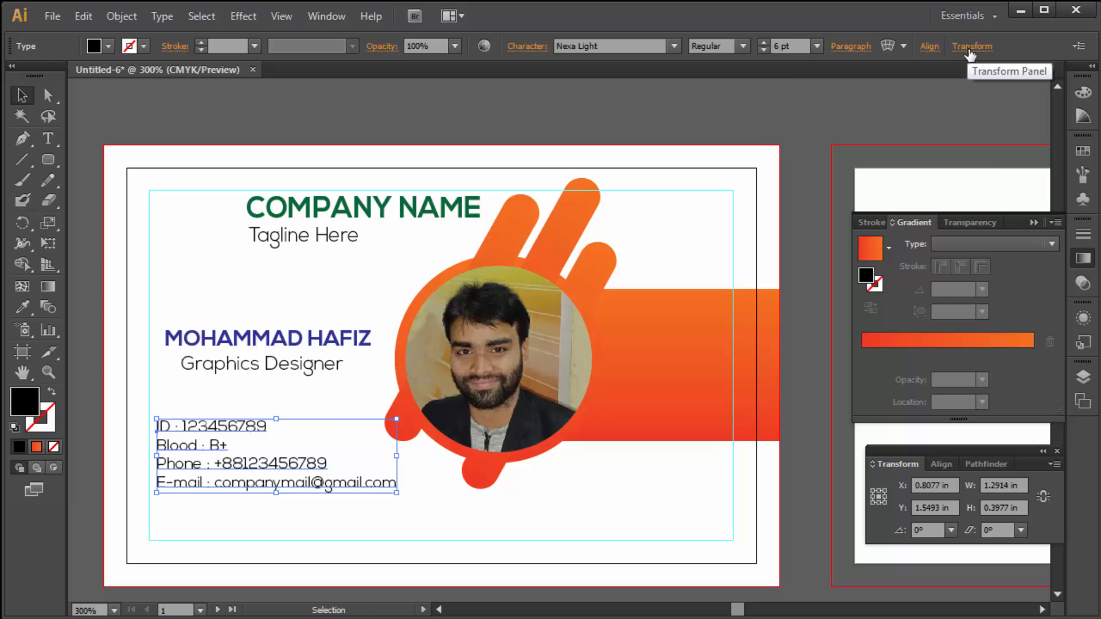
left_click(971, 49)
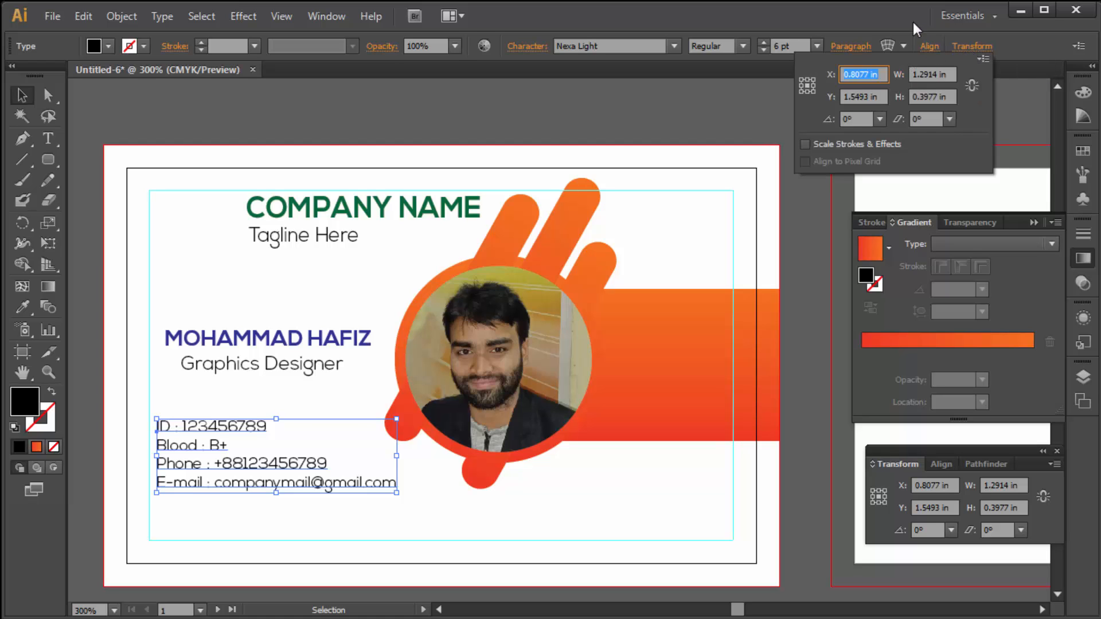
left_click(842, 52)
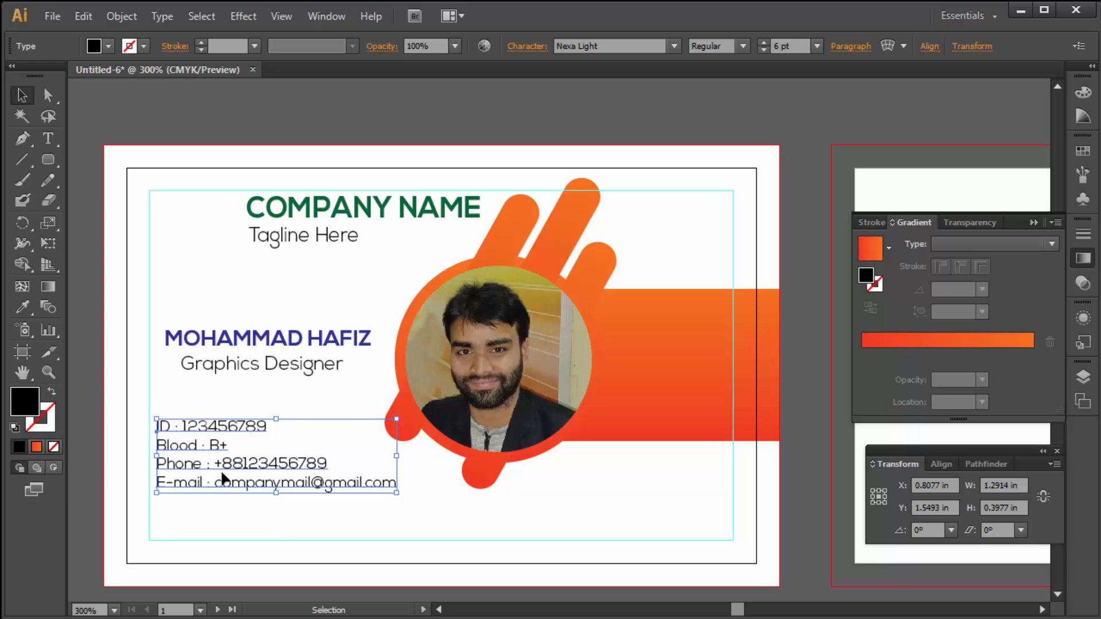
- Insert tabs before the ID, Blood, Phone and E-mail colons, removing the extra space before E-mail's
double_click(174, 428)
left_click_drag(158, 427, 278, 433)
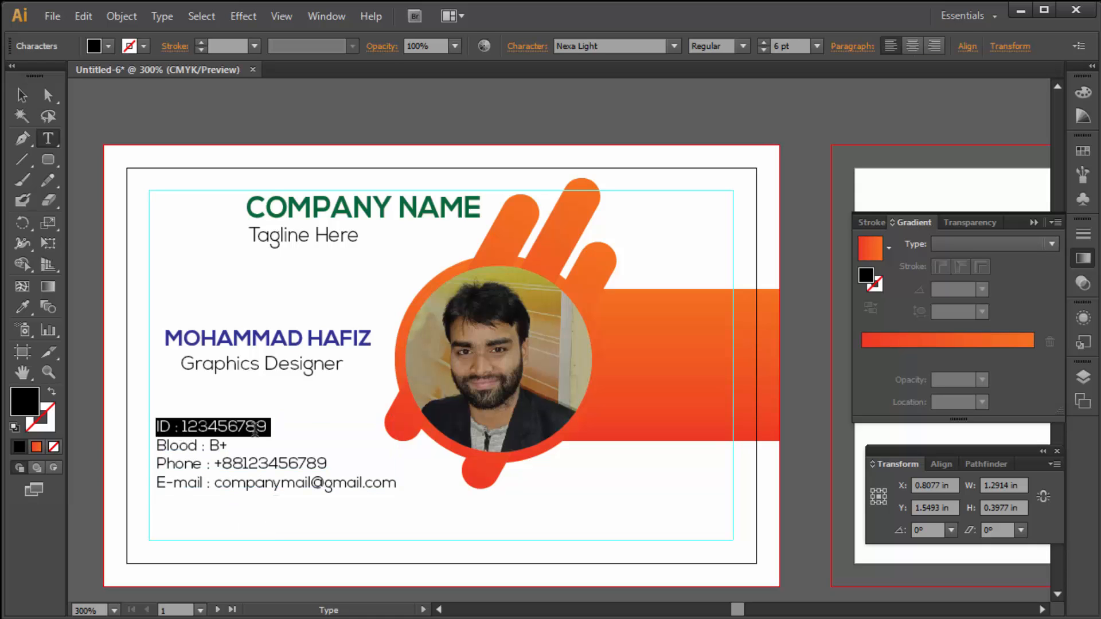
left_click(177, 425)
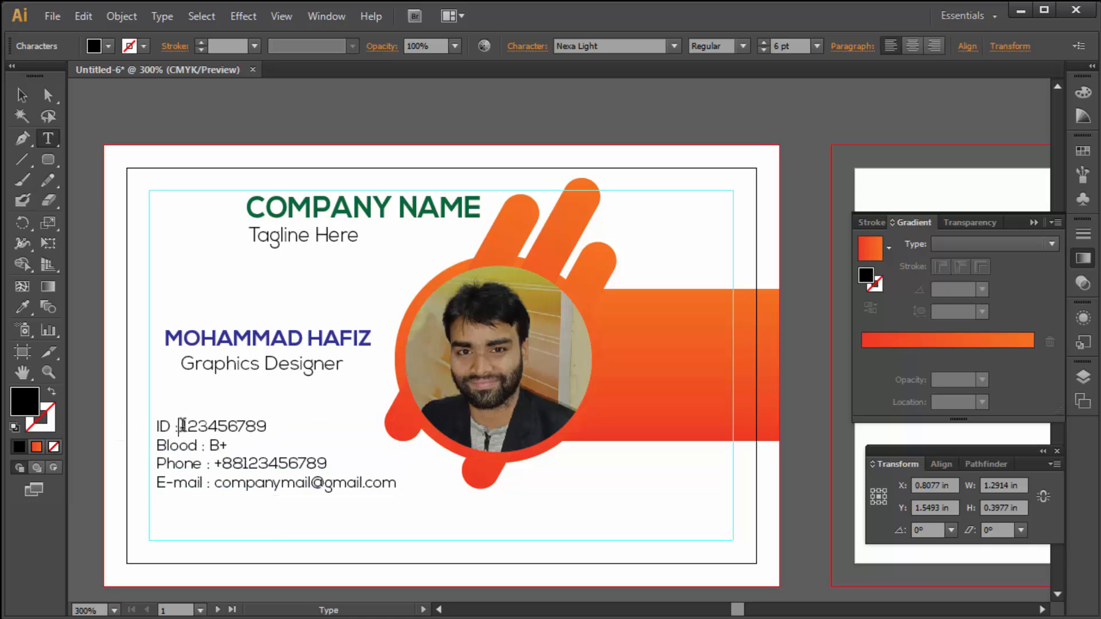
key("Tab")
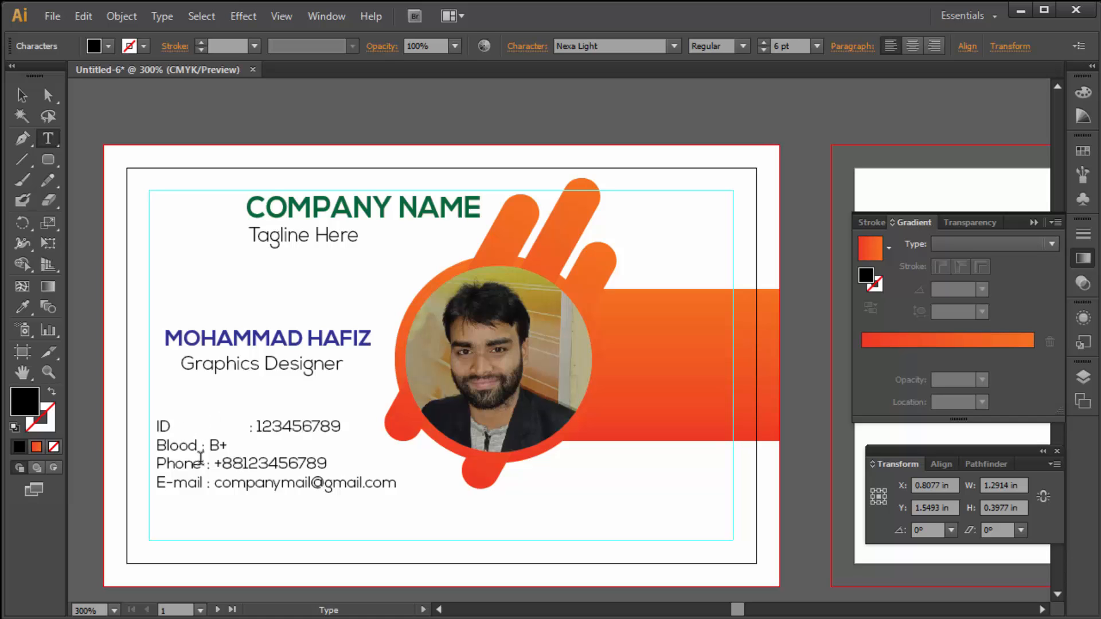
left_click(201, 446)
key("Tab")
left_click(206, 464)
key("Tab")
left_click(204, 484)
key("Tab")
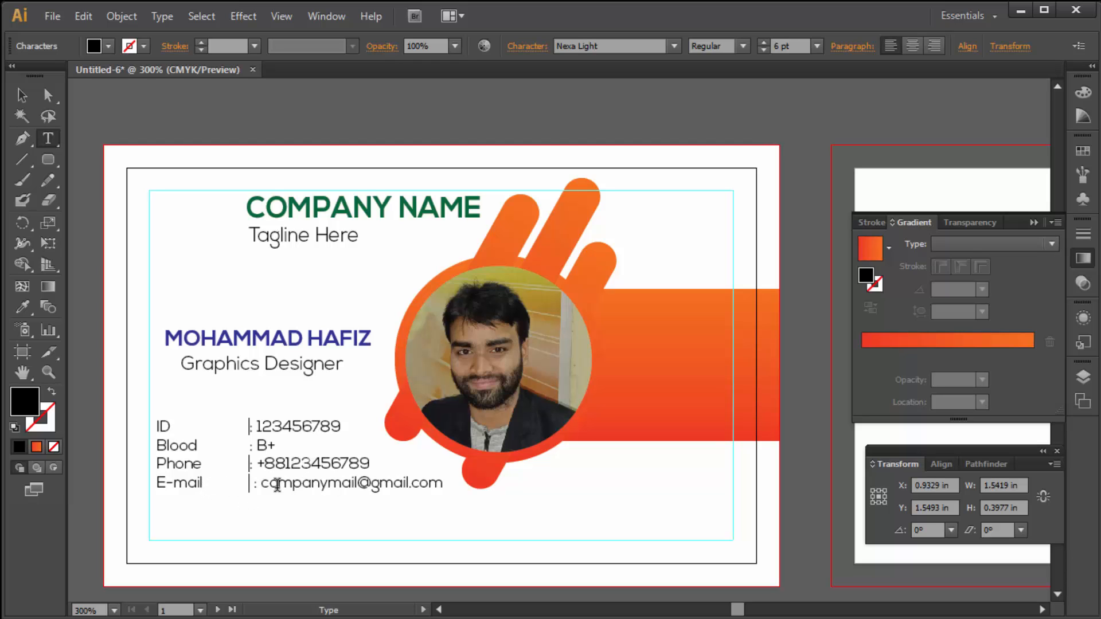
key("Delete")
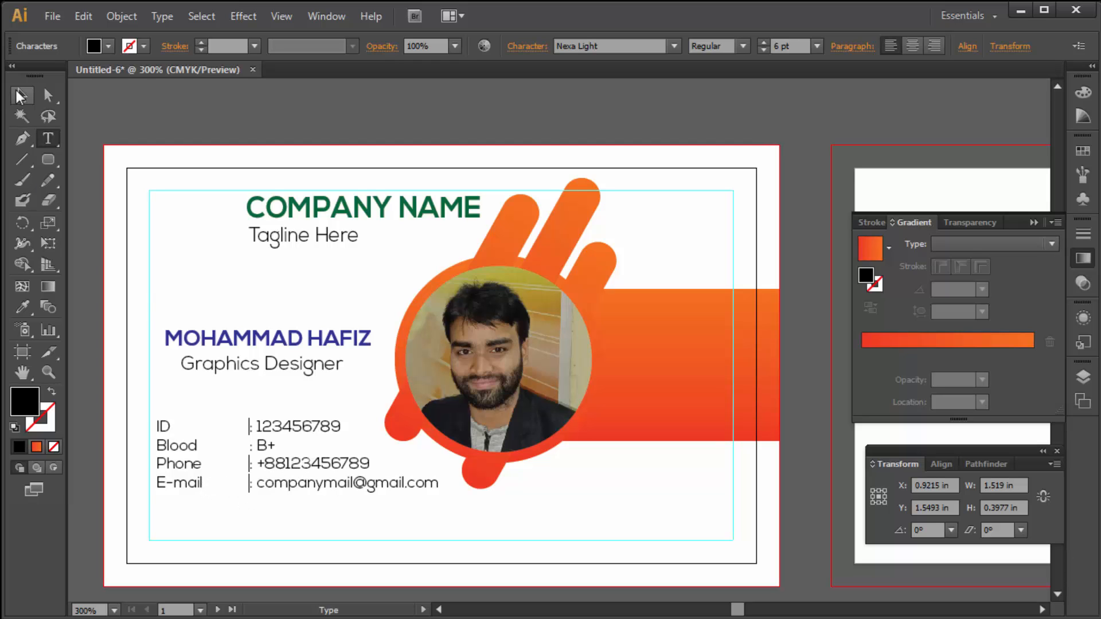
- Raise the contact text to 7 pt and shift it right under the job title
left_click(18, 94)
left_click(765, 43)
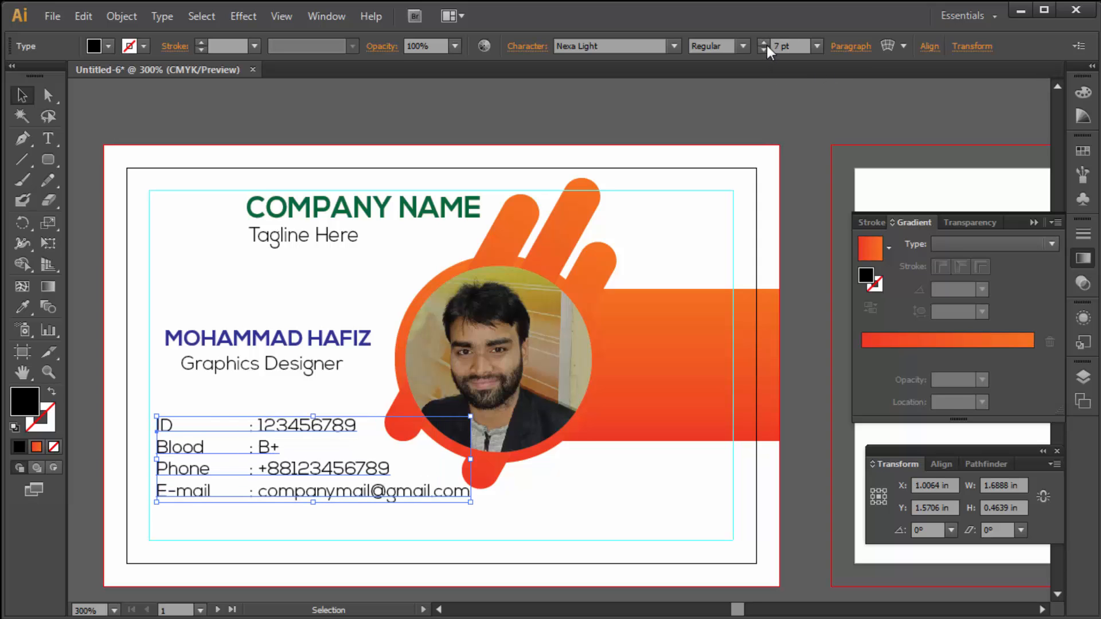
mouse_move(356, 473)
left_mouse_down()
mouse_move(351, 462)
mouse_move(336, 468)
left_mouse_up()
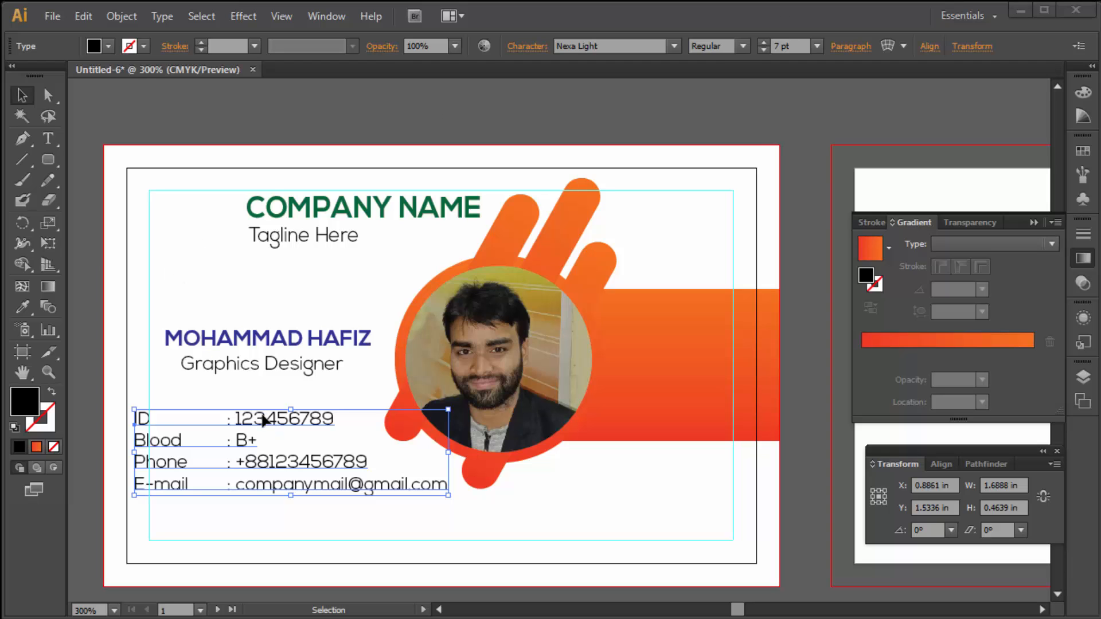
left_click_drag(259, 421, 275, 422)
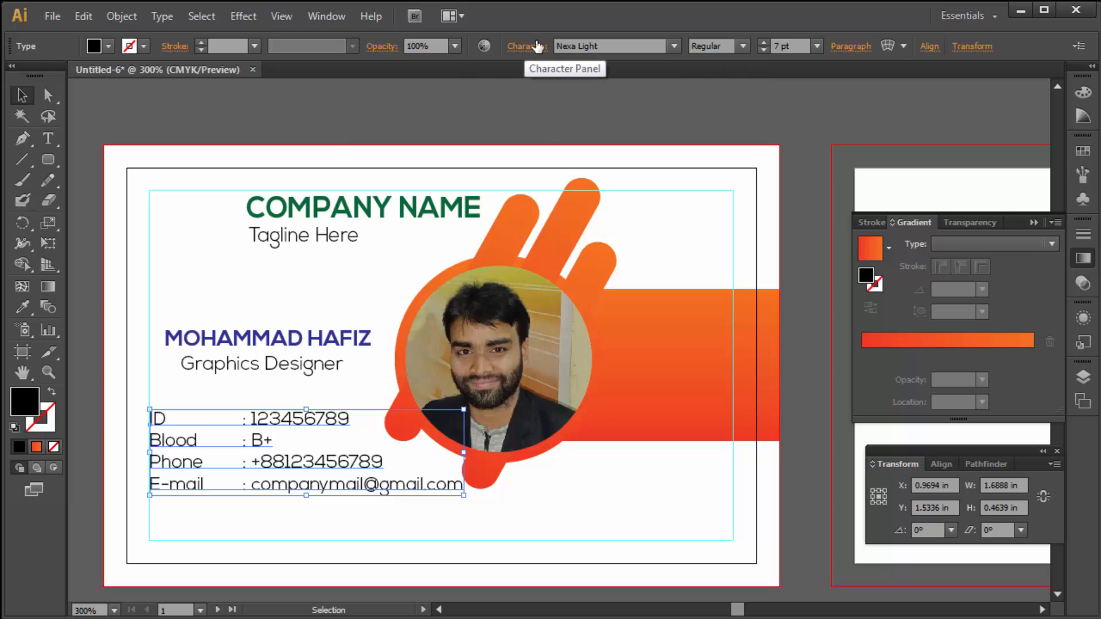
- Give the contact text 10 pt leading and 98% horizontal scale
left_click(527, 46)
left_click(480, 122)
left_click(480, 122)
left_click(481, 179)
left_click(481, 179)
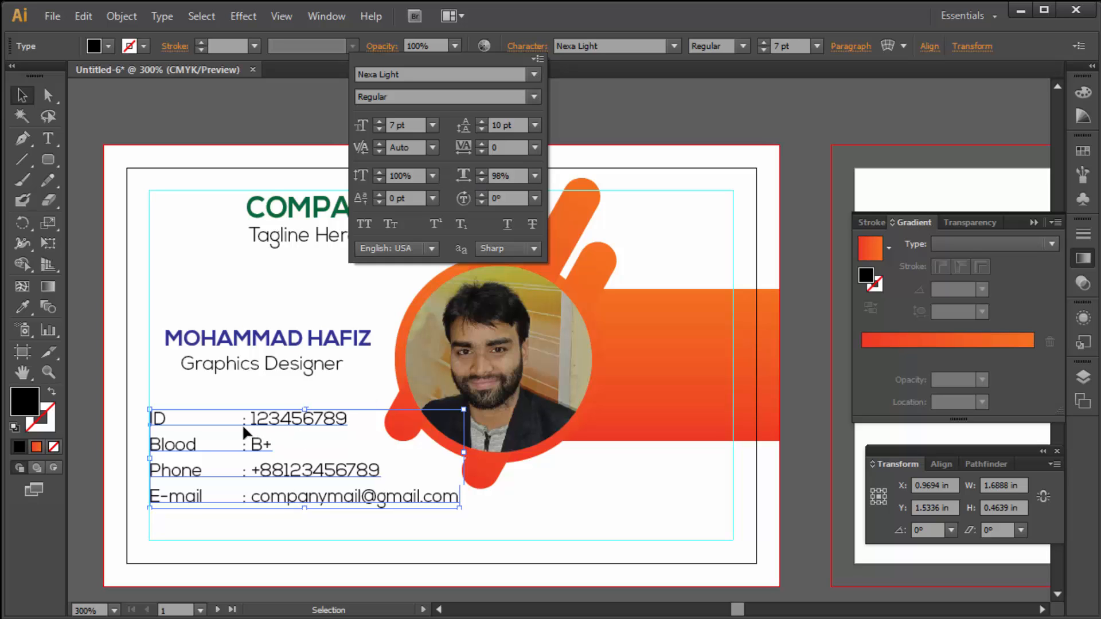
left_click(218, 424)
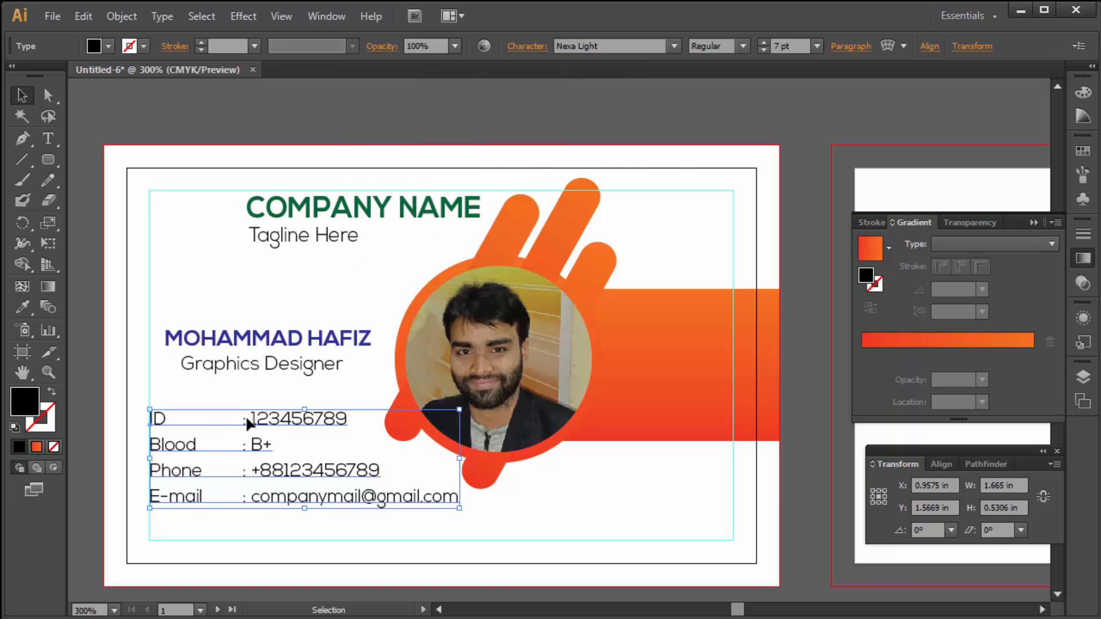
key("ctrl+t")
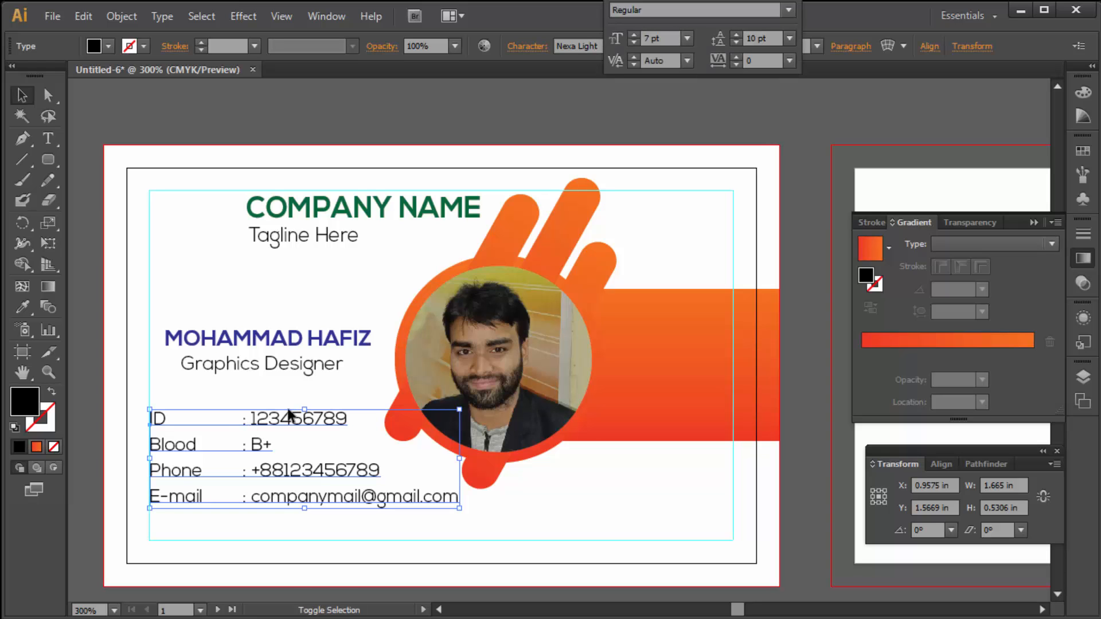
key("shift+r")
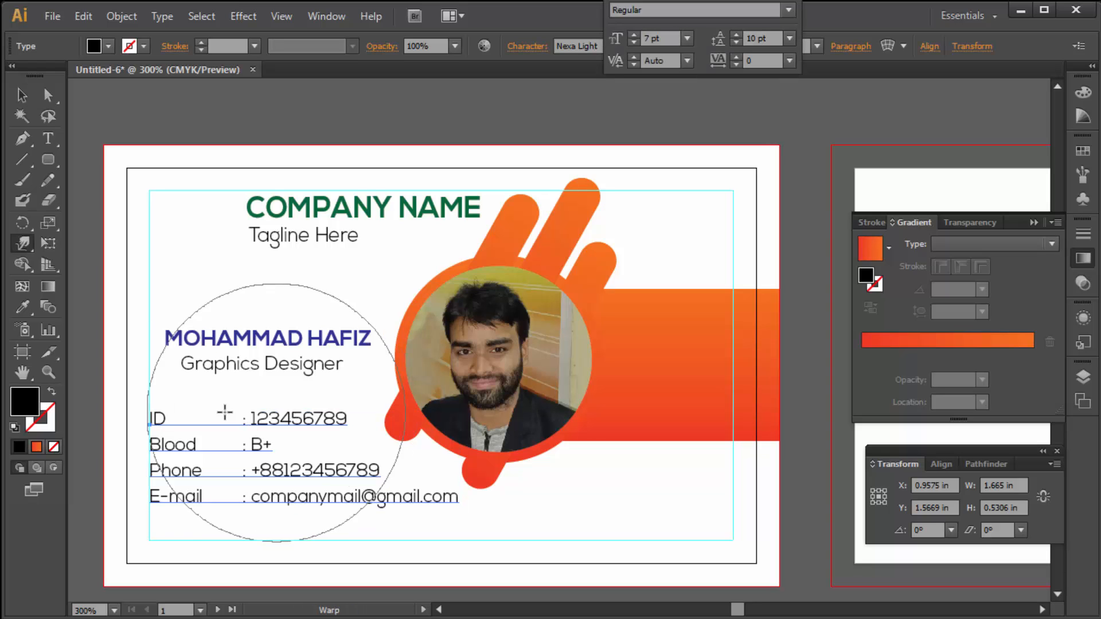
- Nudge the contact block up to Y 1.5114 in and hide panels to preview the card
left_click(23, 95)
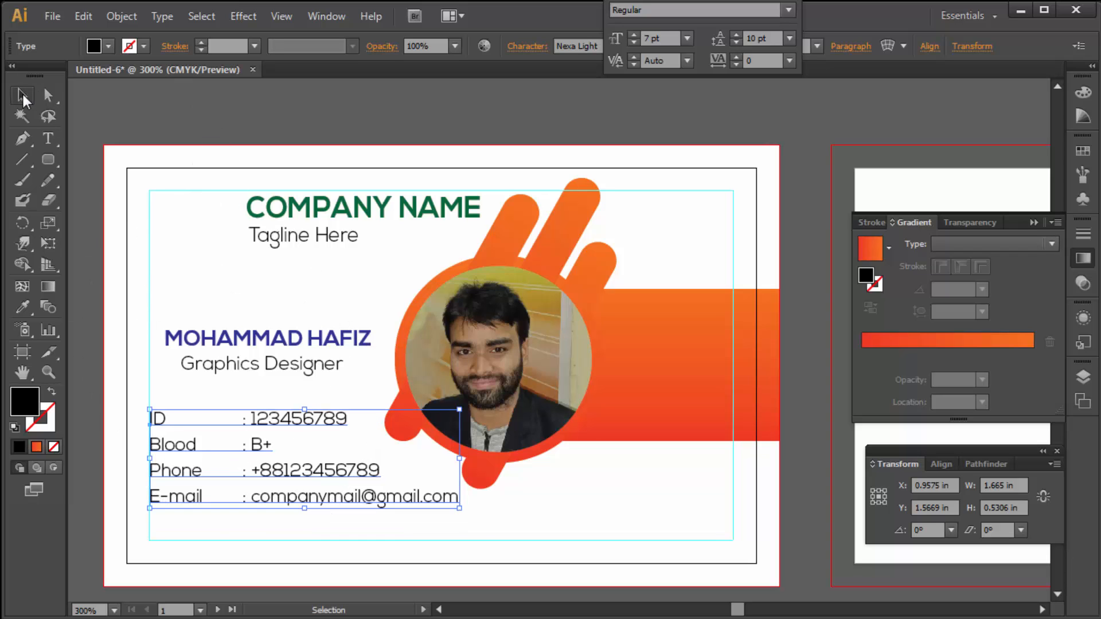
left_click(572, 496)
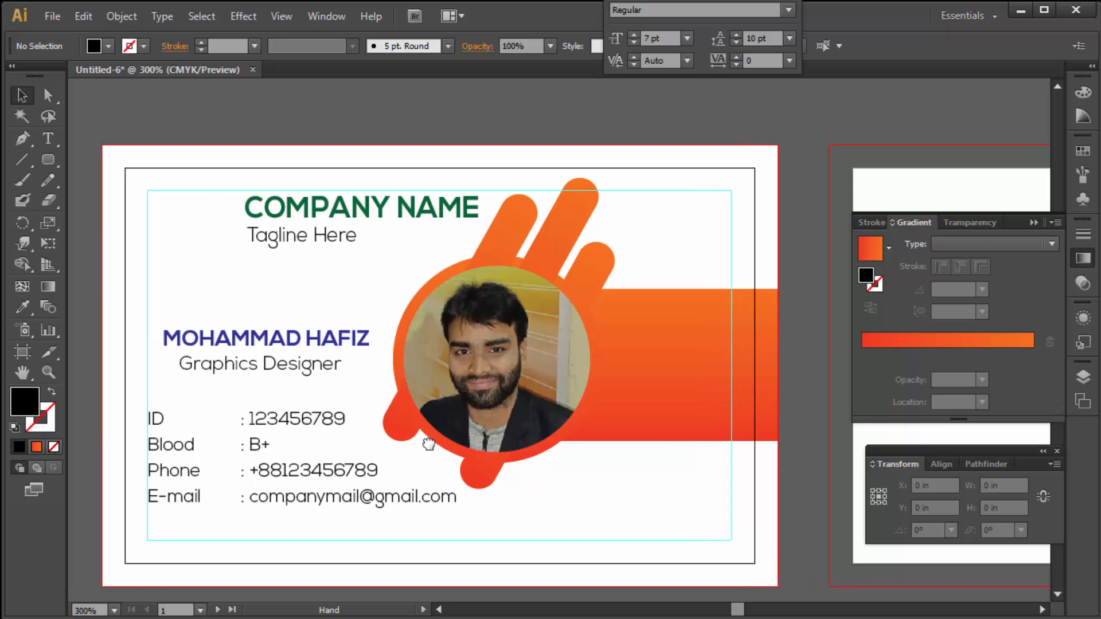
left_click(305, 432)
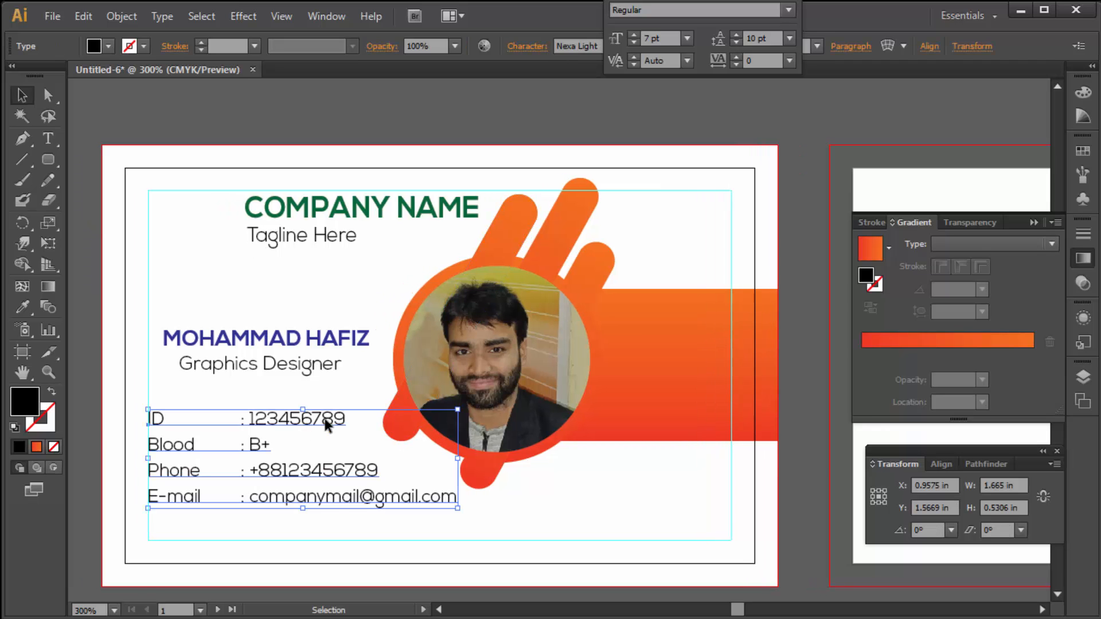
key("Up")
key("Up")
key("Up")
key("Up")
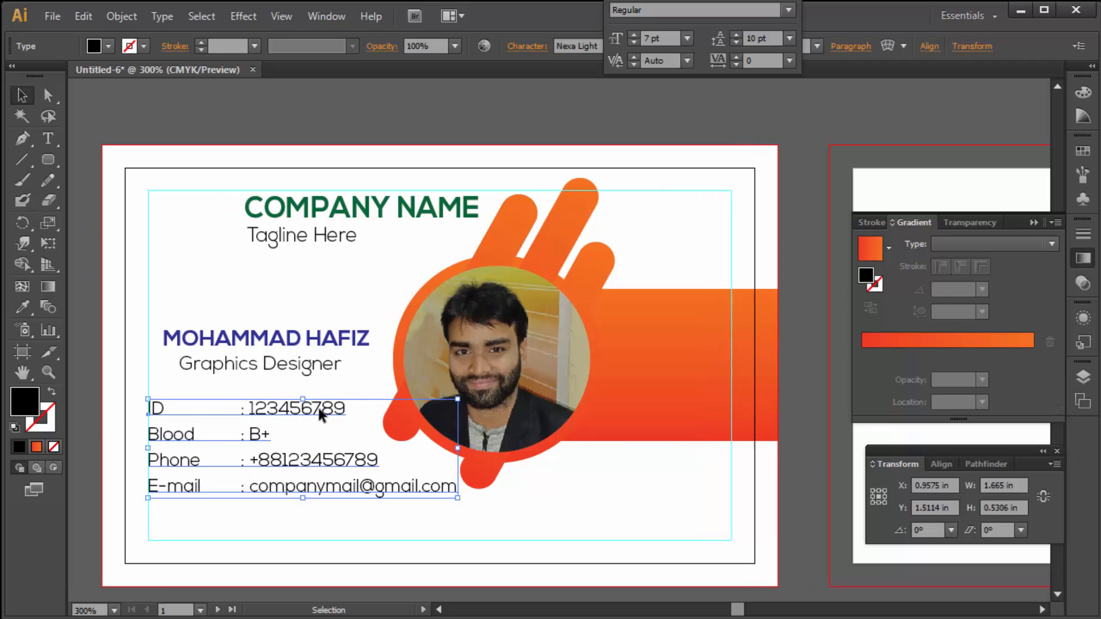
left_click(224, 120)
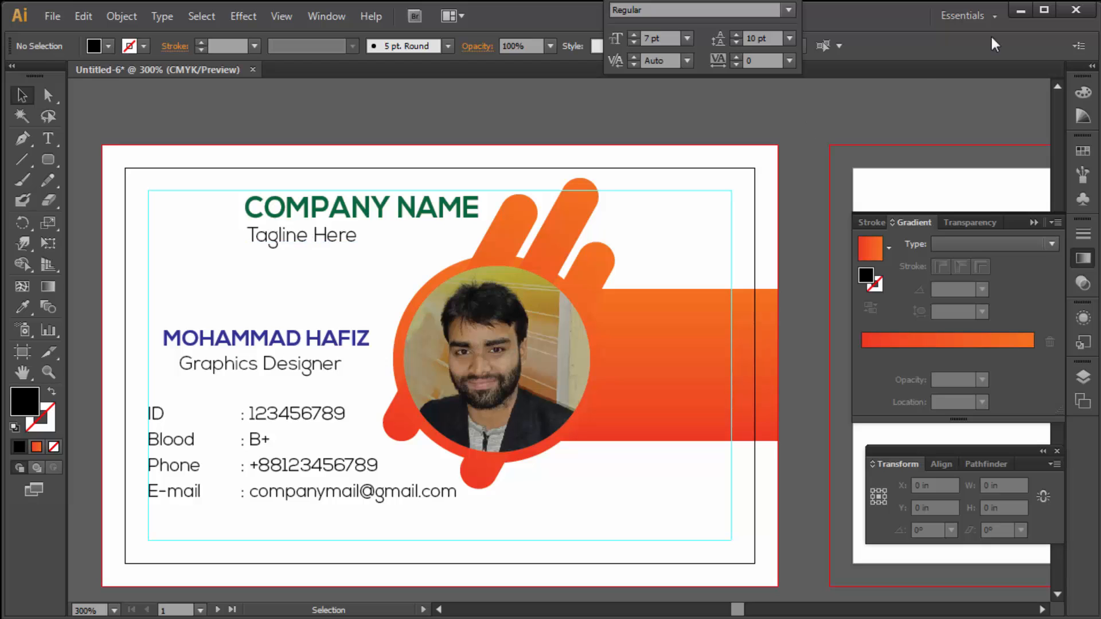
key("Tab")
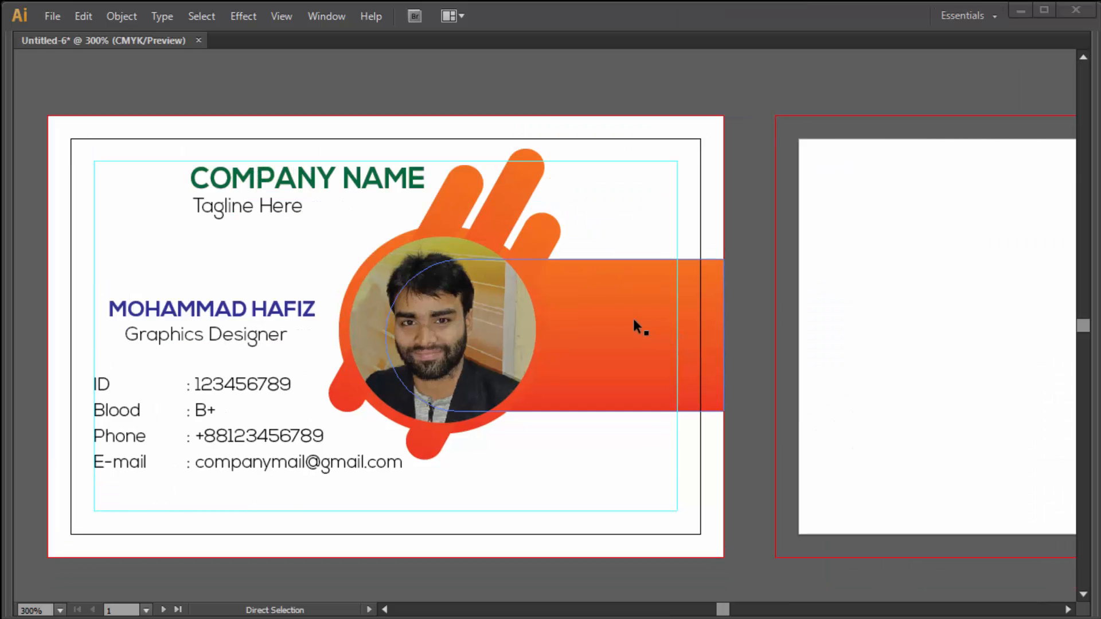
- Paste the logo and barcode, then place and enlarge the logo beside COMPANY NAME
left_click(591, 298, "ctrl+alt")
left_click(590, 298, "ctrl+alt")
left_click_drag(566, 328, 566, 229)
key("ctrl+v")
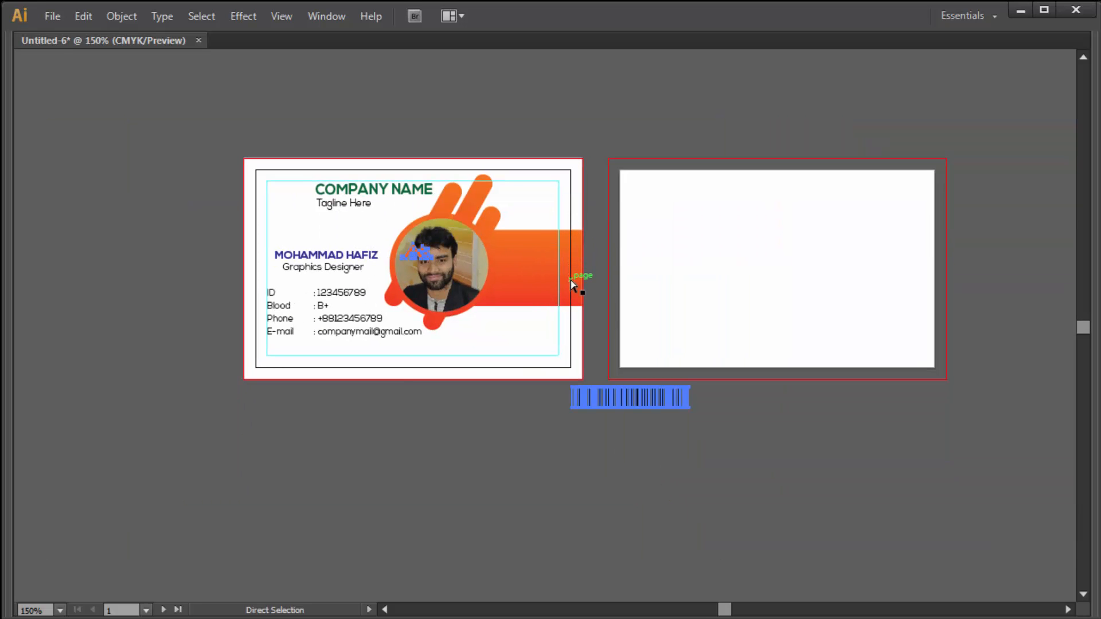
left_click_drag(601, 396, 499, 550)
left_click_drag(301, 408, 498, 293)
left_click_drag(182, 197, 375, 315)
left_click_drag(351, 245, 343, 240)
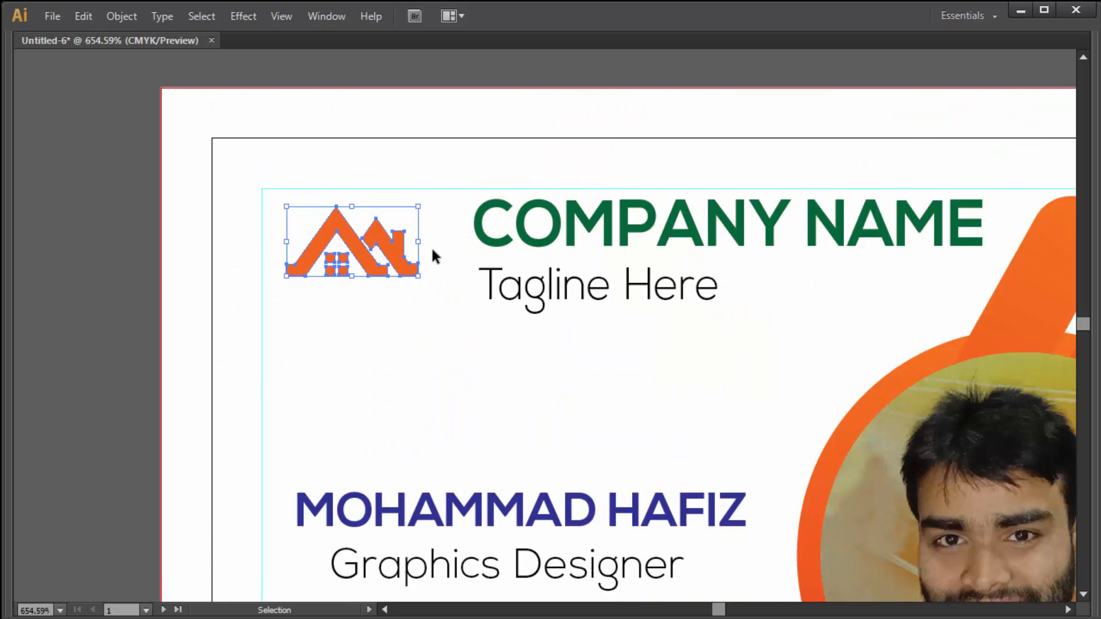
left_click_drag(419, 243, 454, 242)
left_click_drag(401, 238, 399, 247)
- Move the barcode up onto the front card and narrow it from its left side
left_click(508, 290, "ctrl+alt")
left_click(510, 292, "ctrl+alt")
left_click(584, 303, "ctrl+alt")
left_click_drag(807, 562, 408, 197)
left_click(441, 261, "ctrl+alt")
left_click_drag(469, 311, 453, 204)
left_click_drag(606, 508, 565, 221)
left_click(659, 373)
left_click(489, 220, "ctrl")
left_click(538, 258, "ctrl")
left_click(586, 393)
left_click_drag(525, 408, 543, 409)
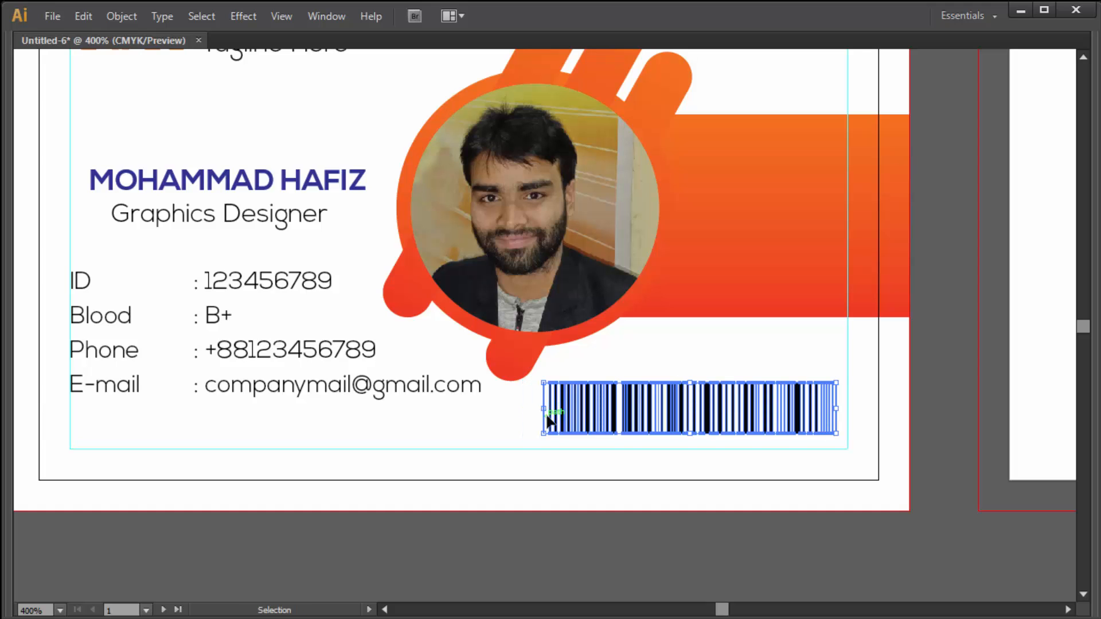
- Nudge the name and Graphics Designer title slightly up on the front card
left_click(481, 304, "ctrl+alt")
left_click(481, 305, "ctrl+alt")
left_click_drag(553, 275, 477, 290)
left_click(416, 295)
left_click(405, 312, "shift")
left_click_drag(401, 295, 396, 284)
left_click(631, 115)
left_click_drag(671, 225, 485, 225)
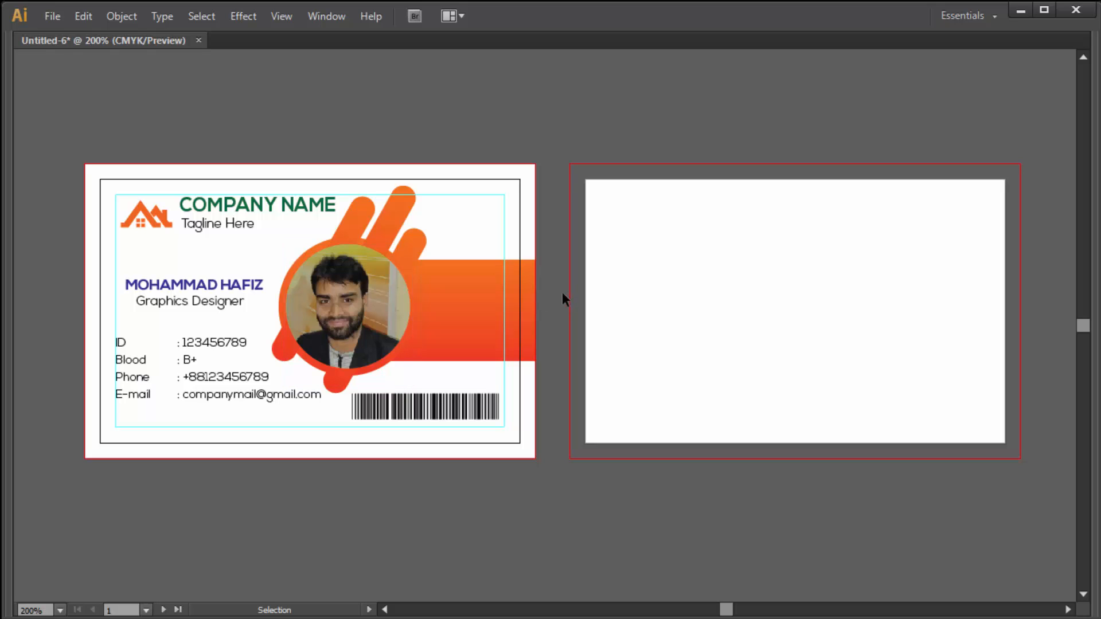
- Unlock all objects and copy the front card artwork straight across to the second artboard
left_click(459, 297)
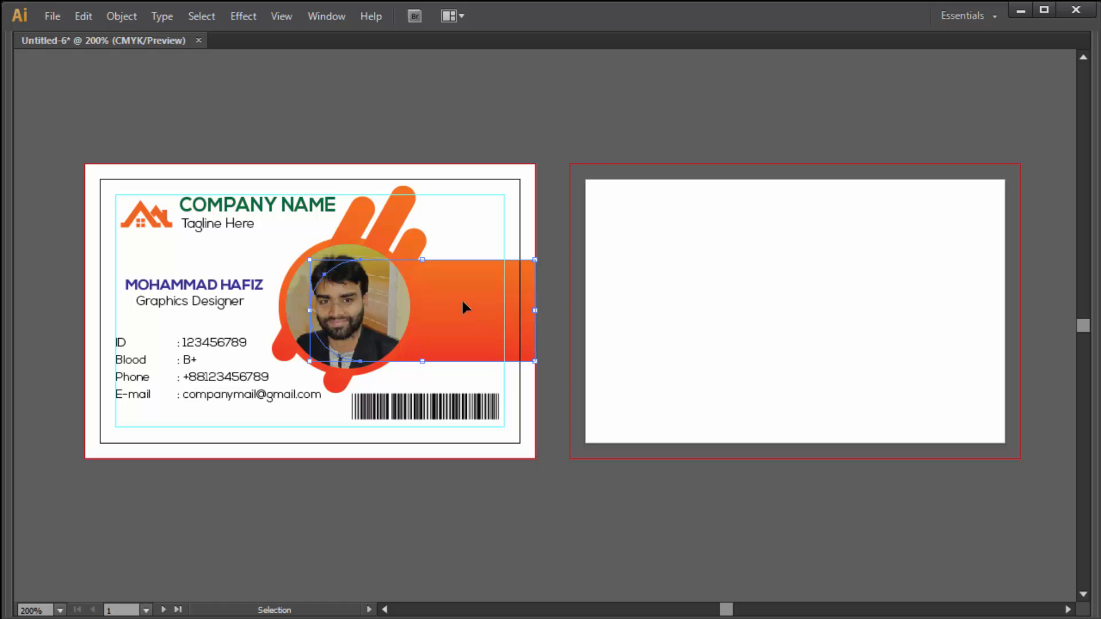
left_click(506, 143)
key("ctrl+alt+2")
left_click(481, 146)
left_click_drag(489, 241, 532, 341)
left_click_drag(457, 305, 940, 326)
left_click_drag(943, 325, 940, 325)
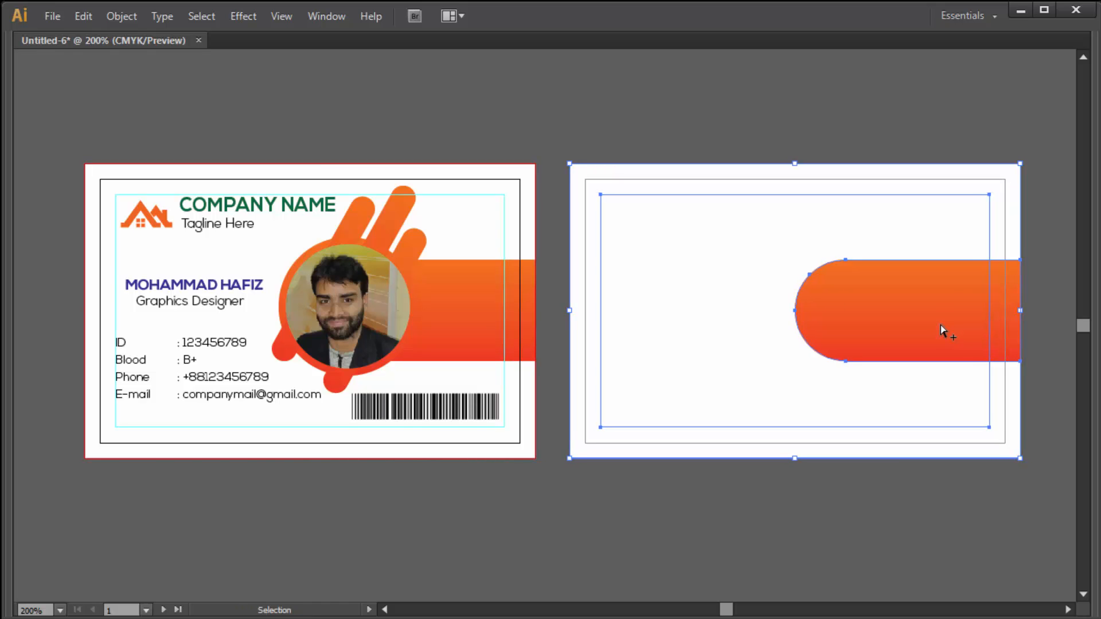
- Rotate the back card's orange band 180° and slide it to the left edge
left_click(799, 89)
left_click(933, 291)
left_click_drag(935, 295, 823, 301)
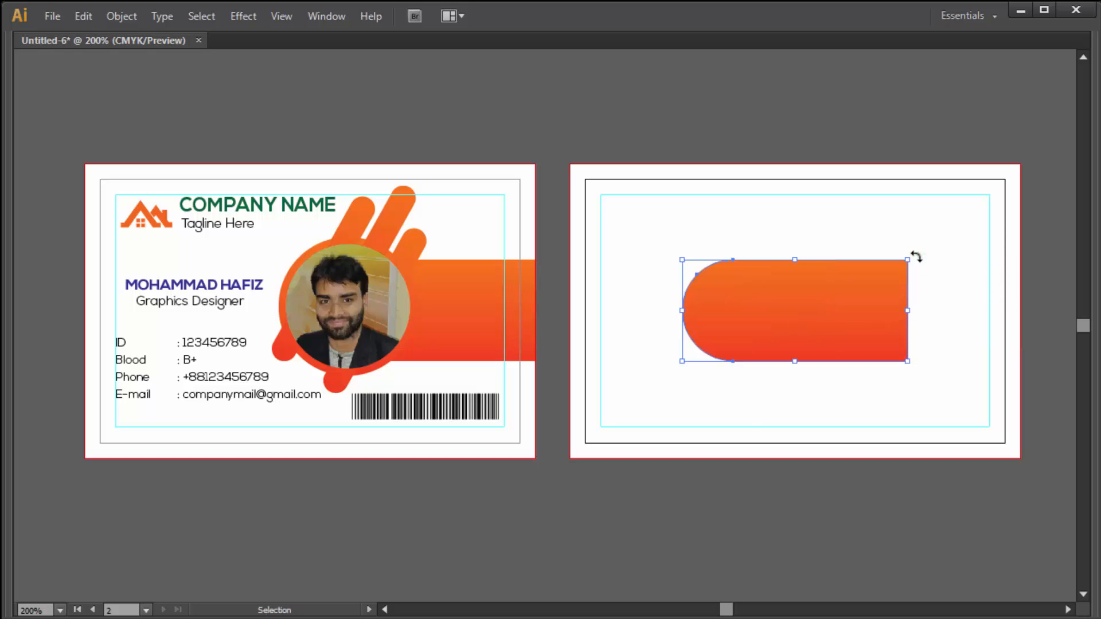
left_click_drag(924, 333, 609, 374)
left_click_drag(775, 315, 663, 321)
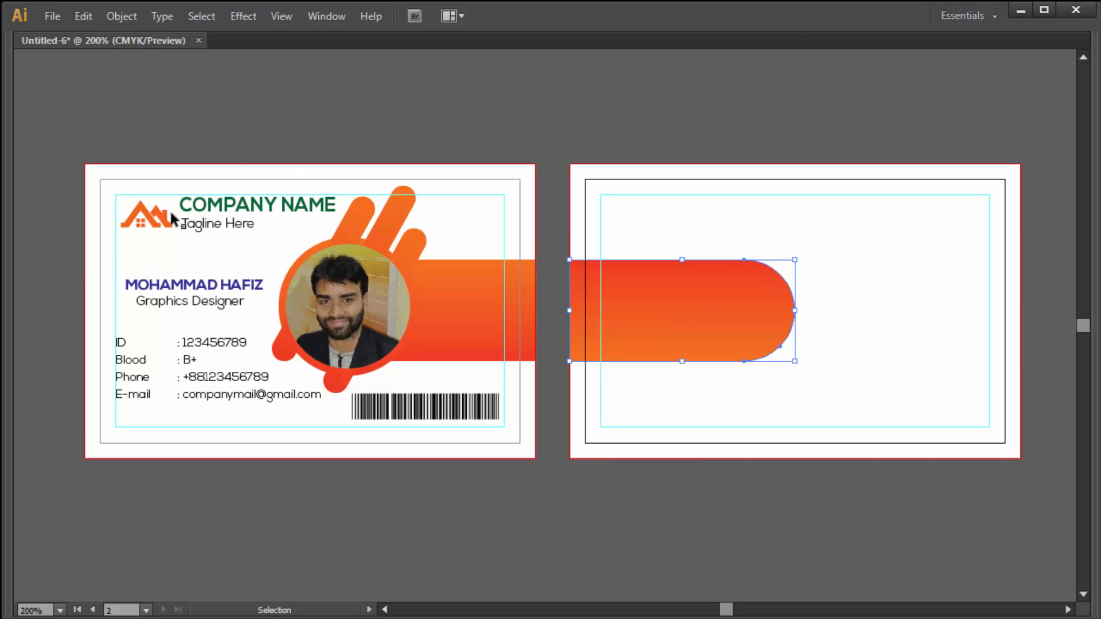
- Copy the logo, COMPANY NAME and tagline group onto the back band and make it white
left_click_drag(243, 138, 133, 238)
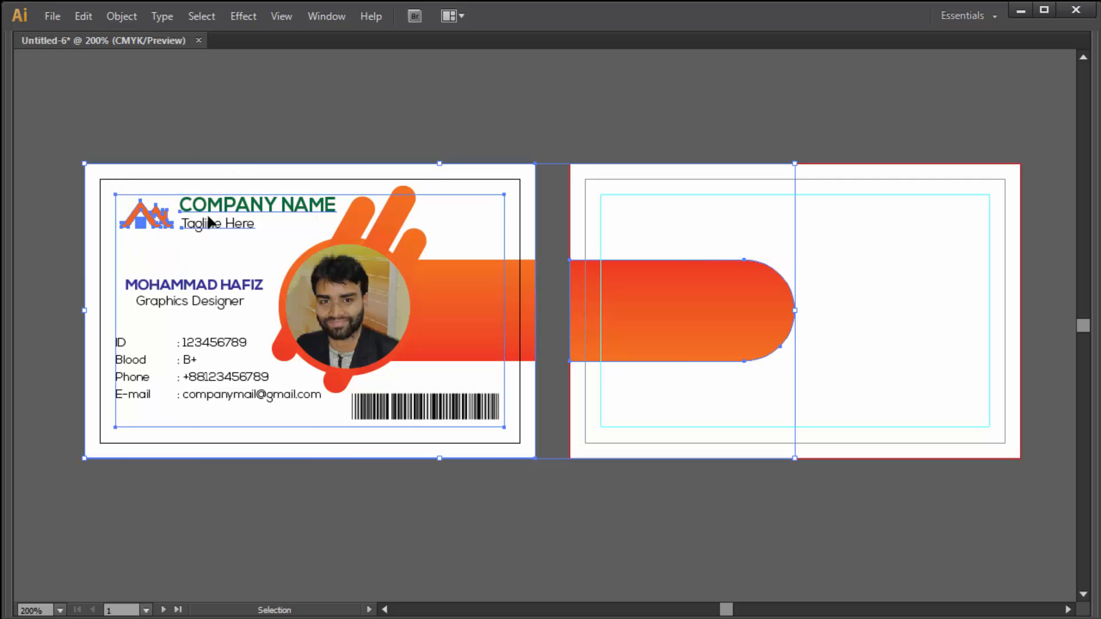
left_click_drag(50, 259, 241, 162)
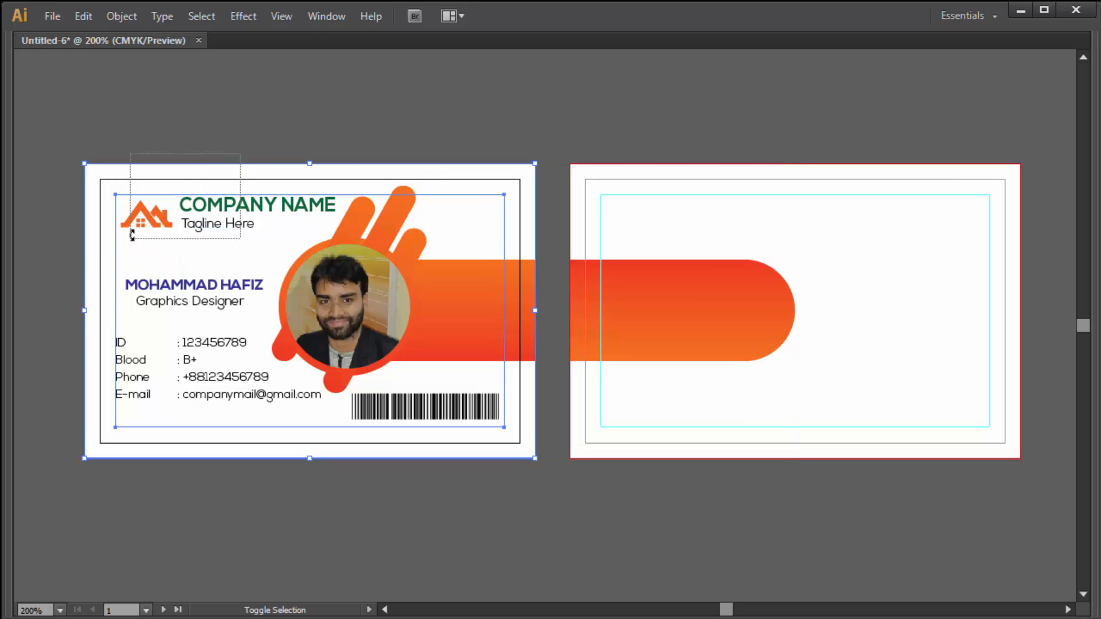
left_click(182, 215)
left_click_drag(189, 213, 631, 316)
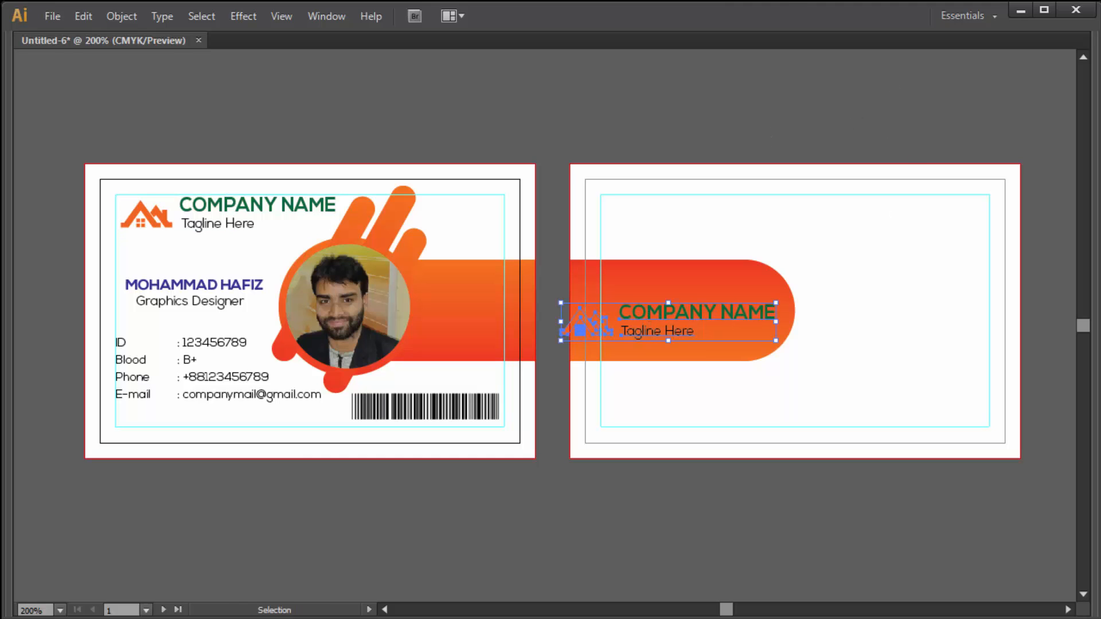
key("Tab")
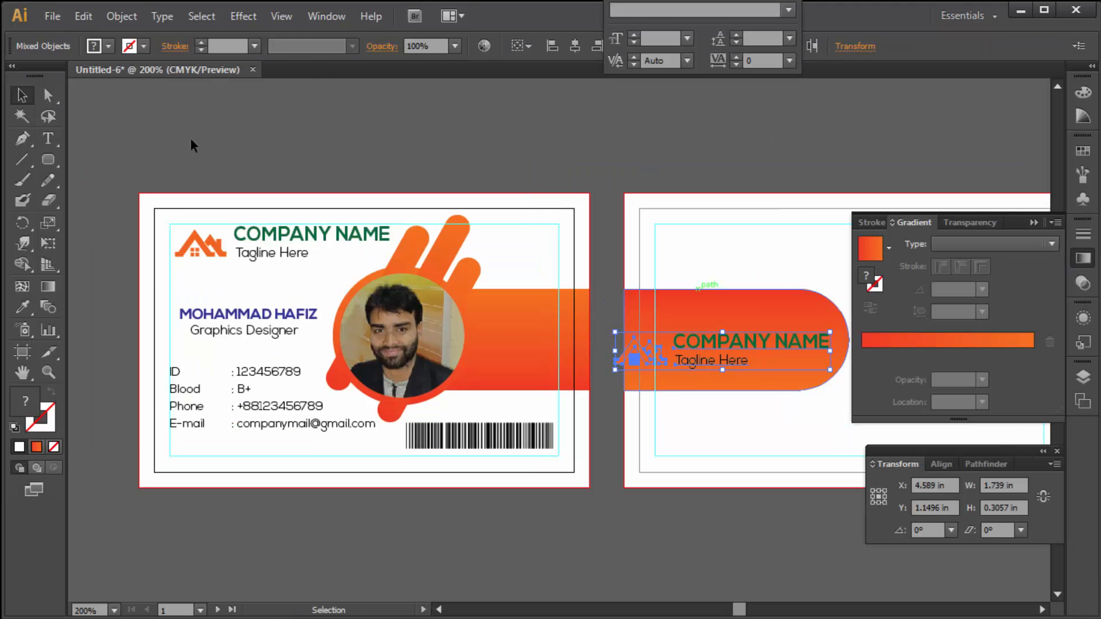
left_click(109, 46)
left_click(143, 125)
- Stack the logo above COMPANY NAME with Tagline Here centred beneath it
left_click(688, 166)
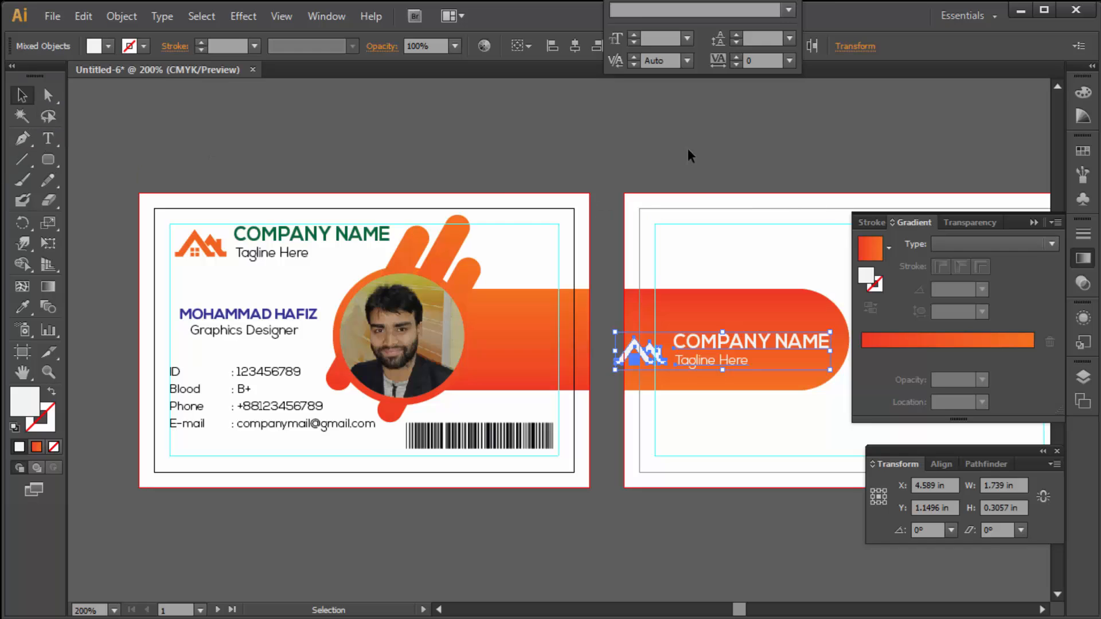
left_click(655, 313)
left_click_drag(430, 364, 545, 320)
left_click_drag(536, 406, 590, 405)
left_click(569, 376, "shift")
left_click(569, 329, "shift")
left_click_drag(569, 330, 556, 336)
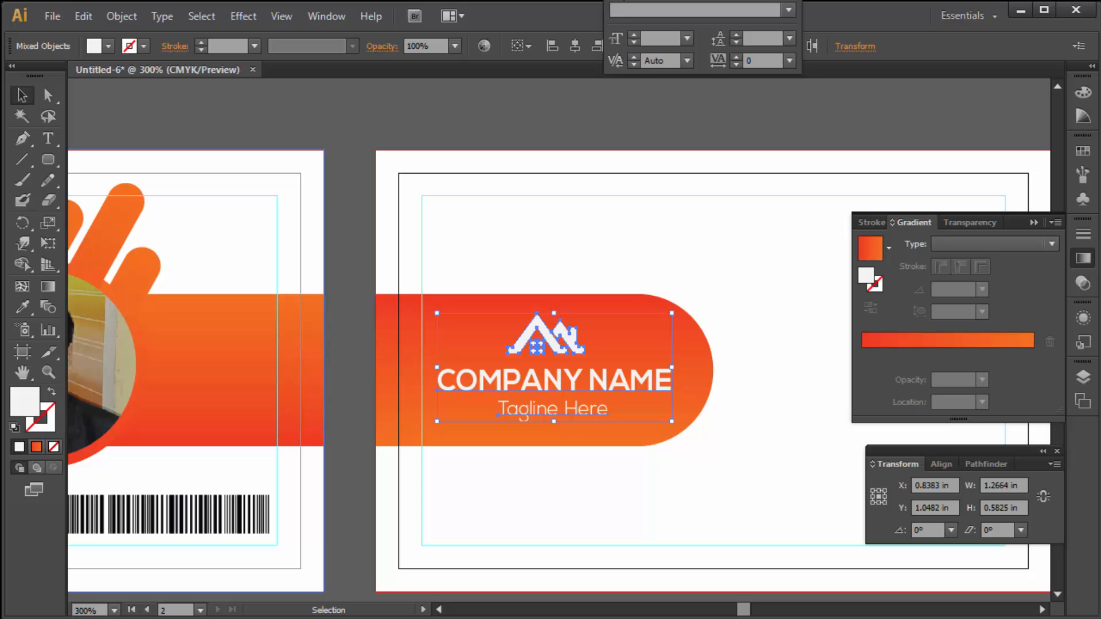
- Dock the character panel and horizontally centre the logo and text on each other
left_click_drag(655, 1, 650, 31)
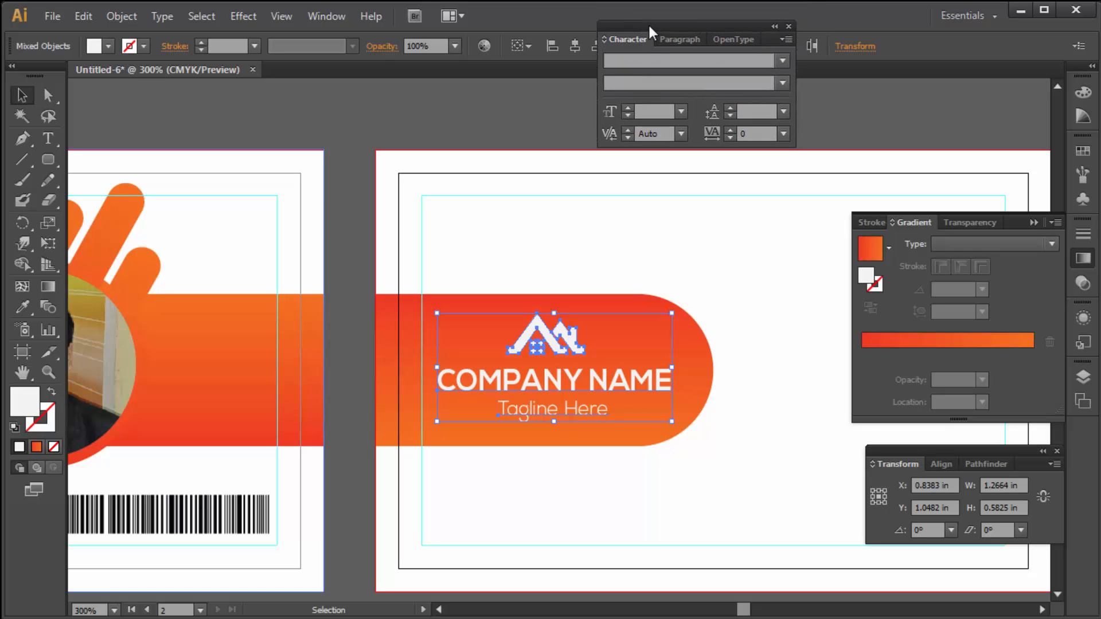
left_click_drag(727, 26, 992, 82)
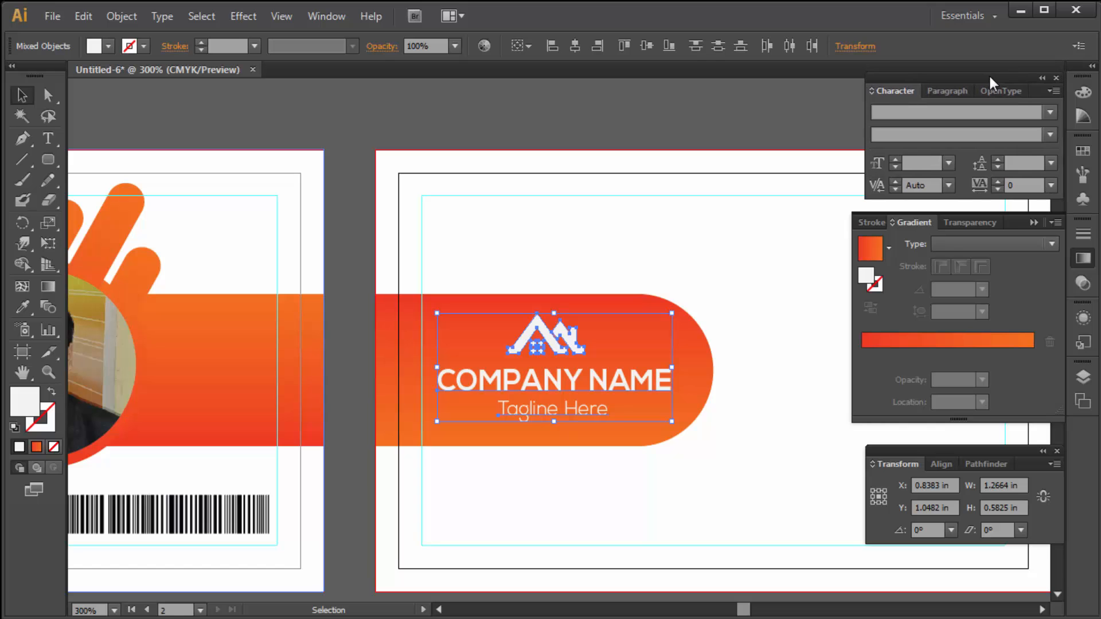
left_click(575, 47)
key("ctrl+alt+space")
left_click(617, 331, "ctrl+alt")
key("Tab")
left_click_drag(549, 338, 578, 329)
key("Tab")
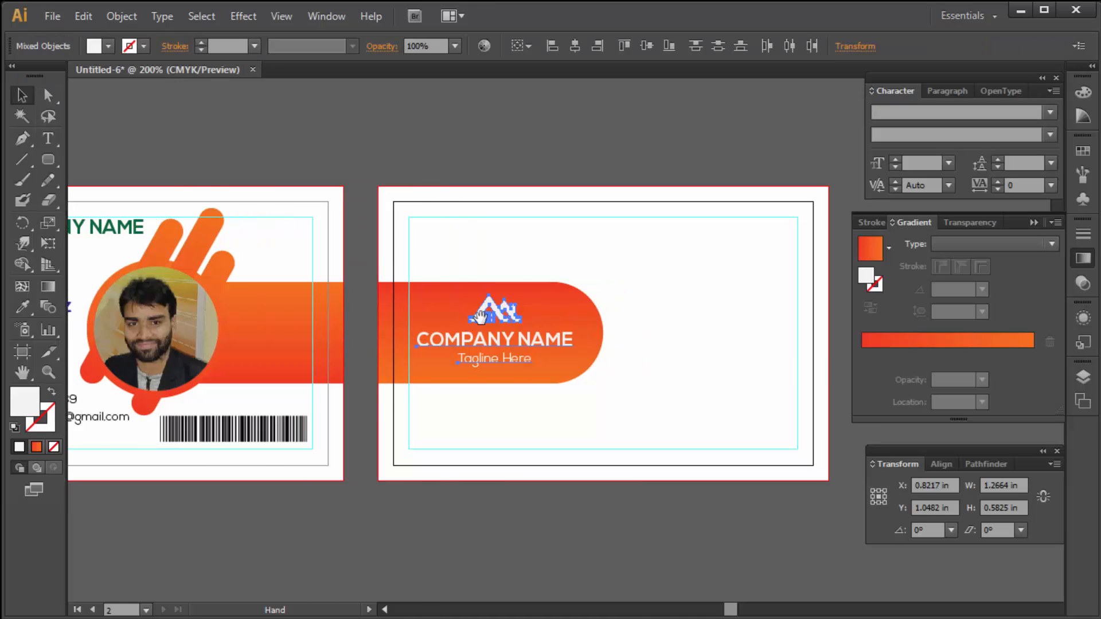
- Copy the three orange stripes to the back card, rotated about 40° into the top-right corner
left_click(270, 294)
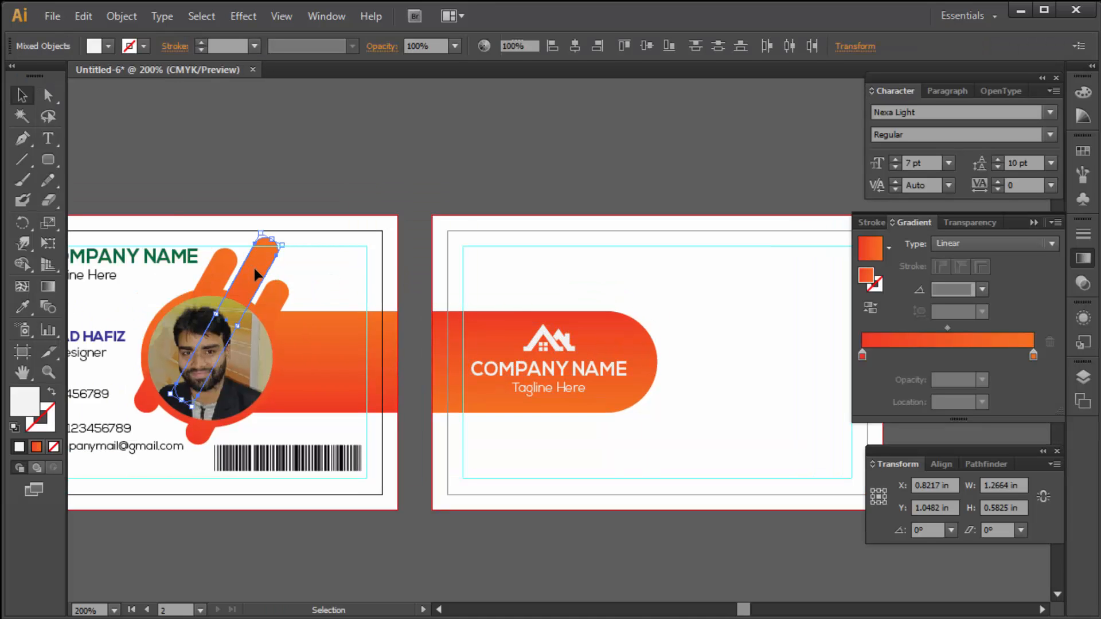
left_click(271, 295, "shift")
left_click(223, 272, "shift")
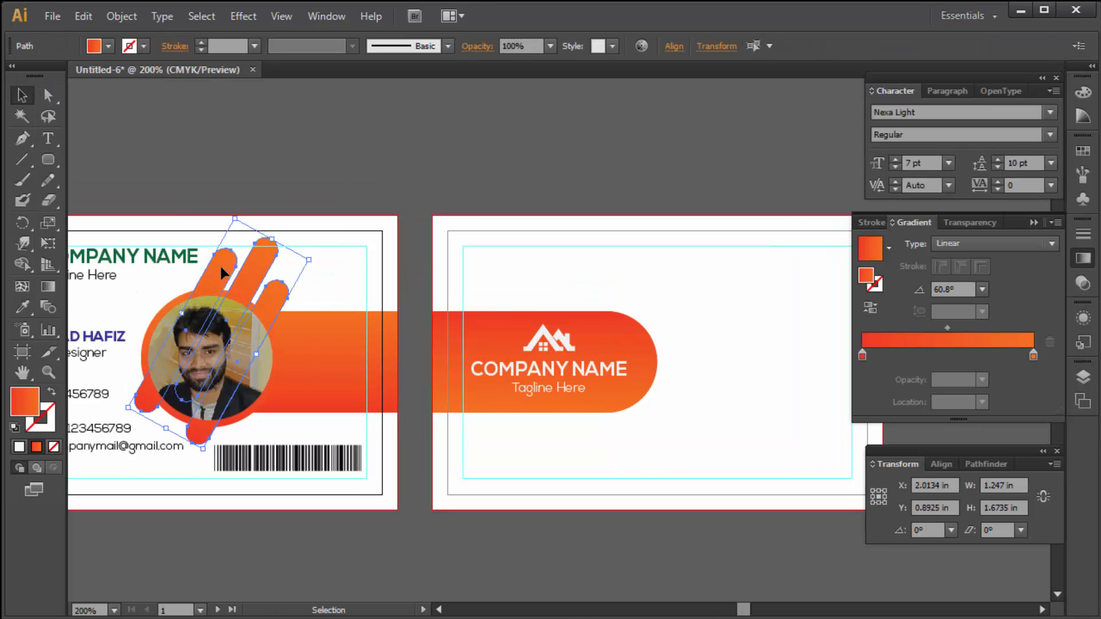
key("Tab")
left_click_drag(191, 245, 743, 187)
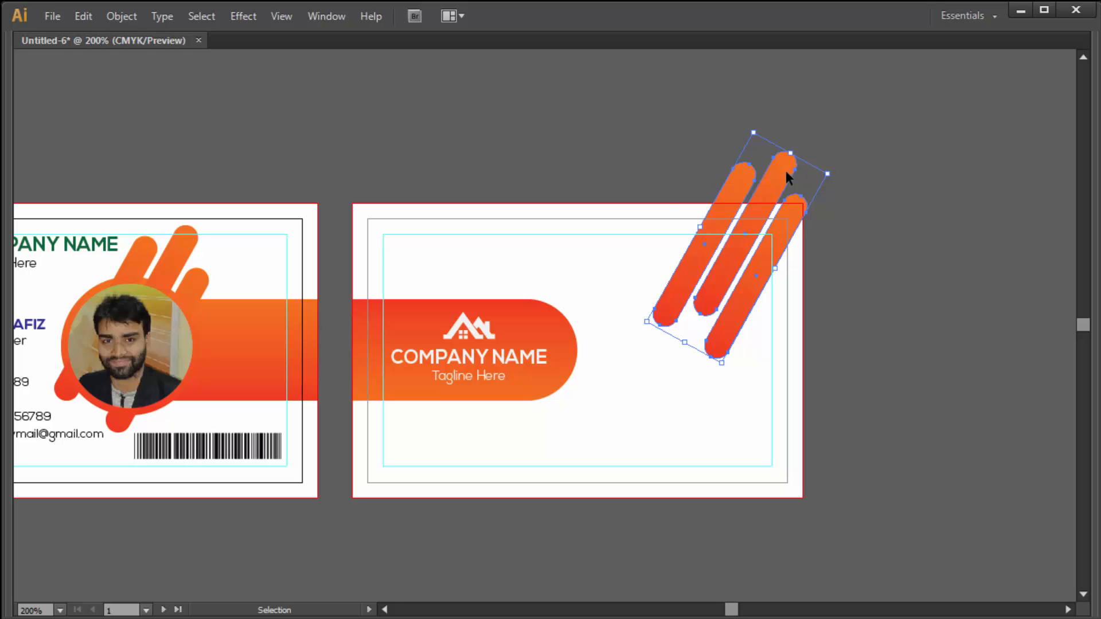
left_click_drag(831, 167, 864, 251)
left_click_drag(799, 222, 830, 205)
- Split the stripes at the card edge using Shape Builder with the back card artwork
left_click(903, 209)
left_click(742, 265)
left_click(806, 288)
left_click(793, 280)
left_click(822, 168, "shift")
key("Tab")
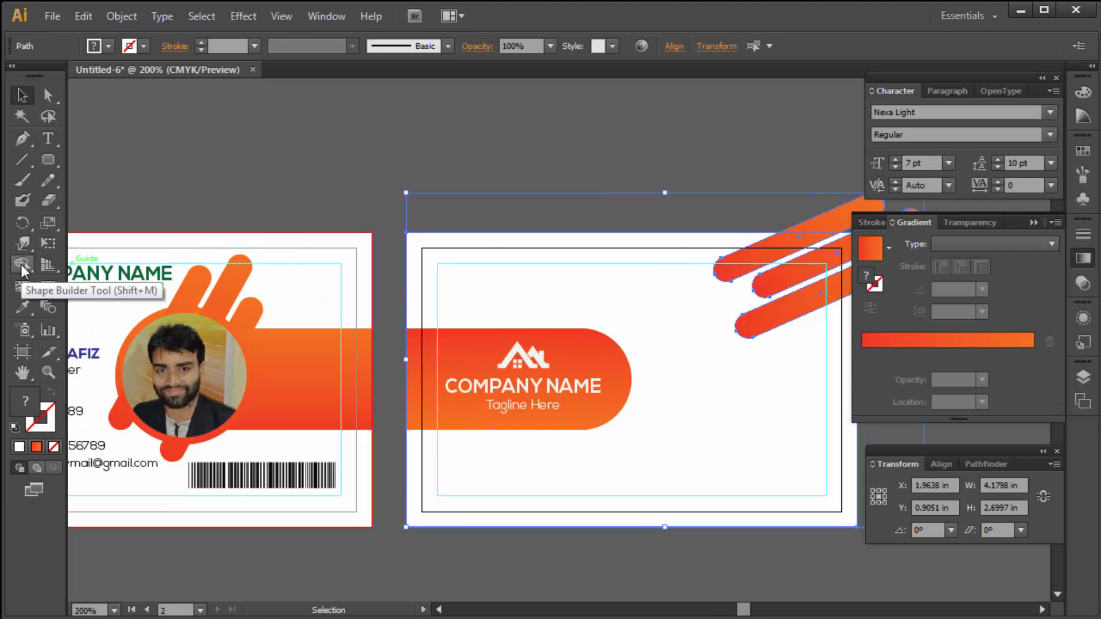
left_click(23, 266)
key("Tab")
left_click_drag(806, 166, 844, 255)
- Delete the stripe ends extending past the back card's edge
key("Tab")
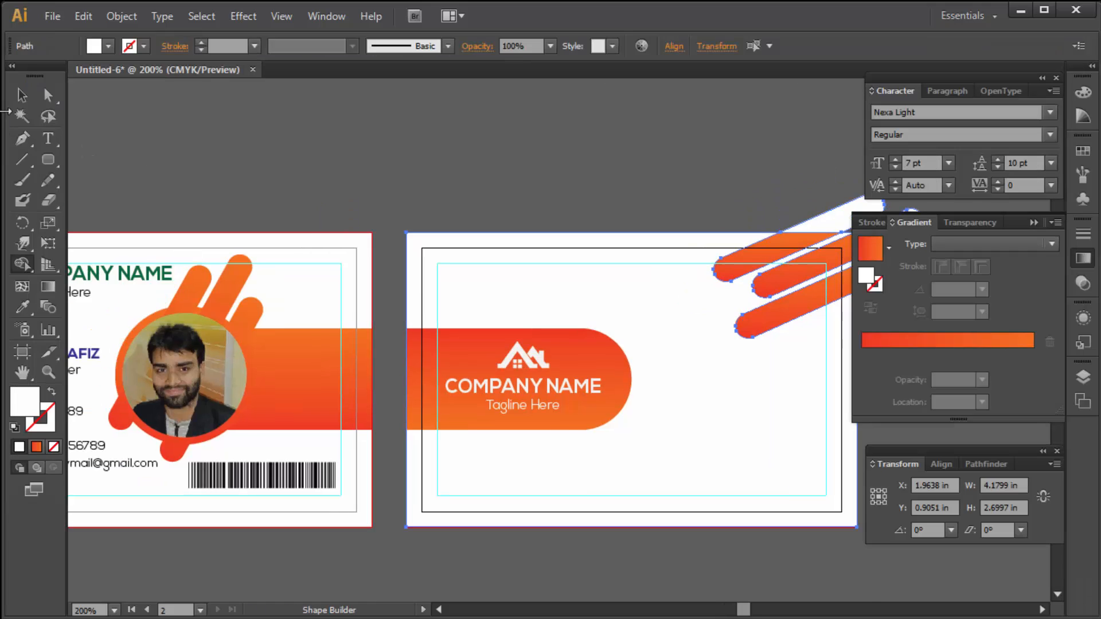
left_click(48, 95)
key("Tab")
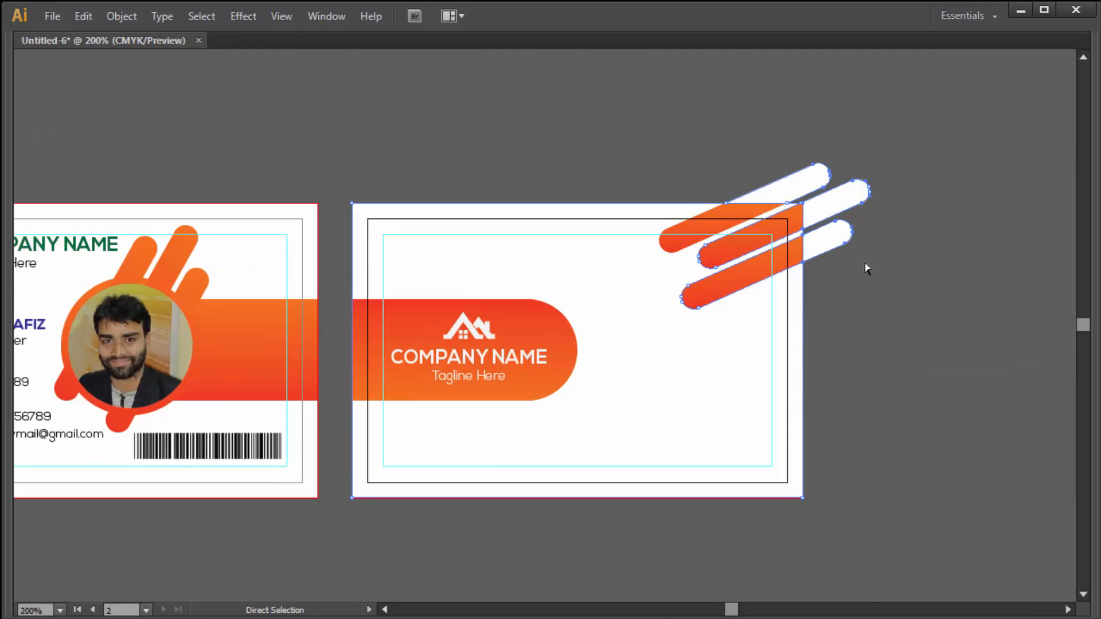
key("Delete")
key("Delete")
key("ctrl+z")
key("ctrl+z")
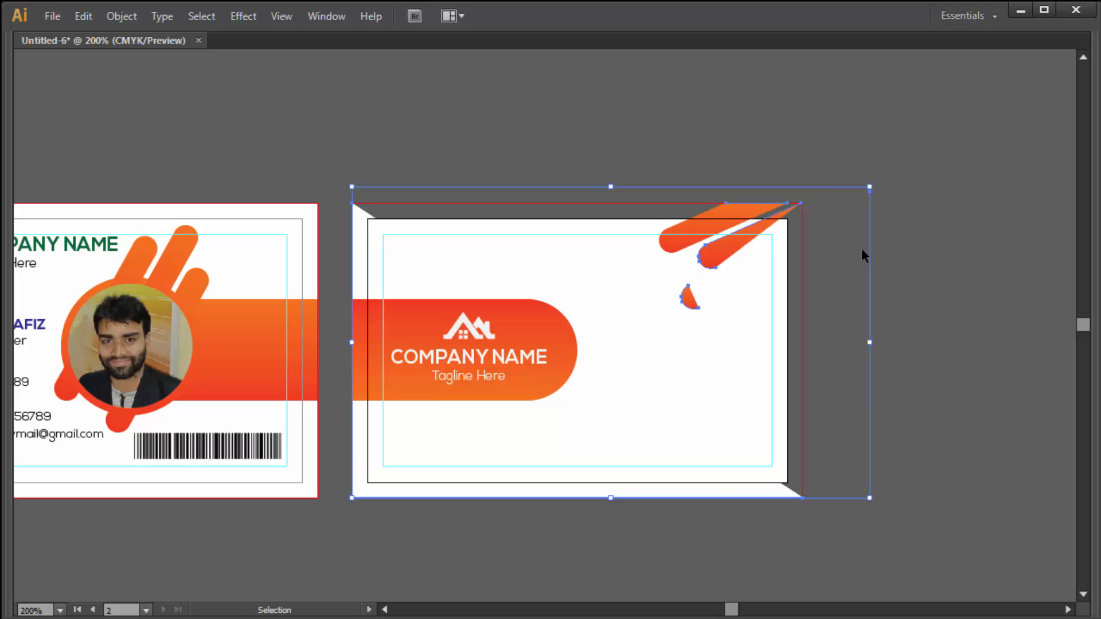
left_click(873, 125)
left_click_drag(812, 151, 873, 263)
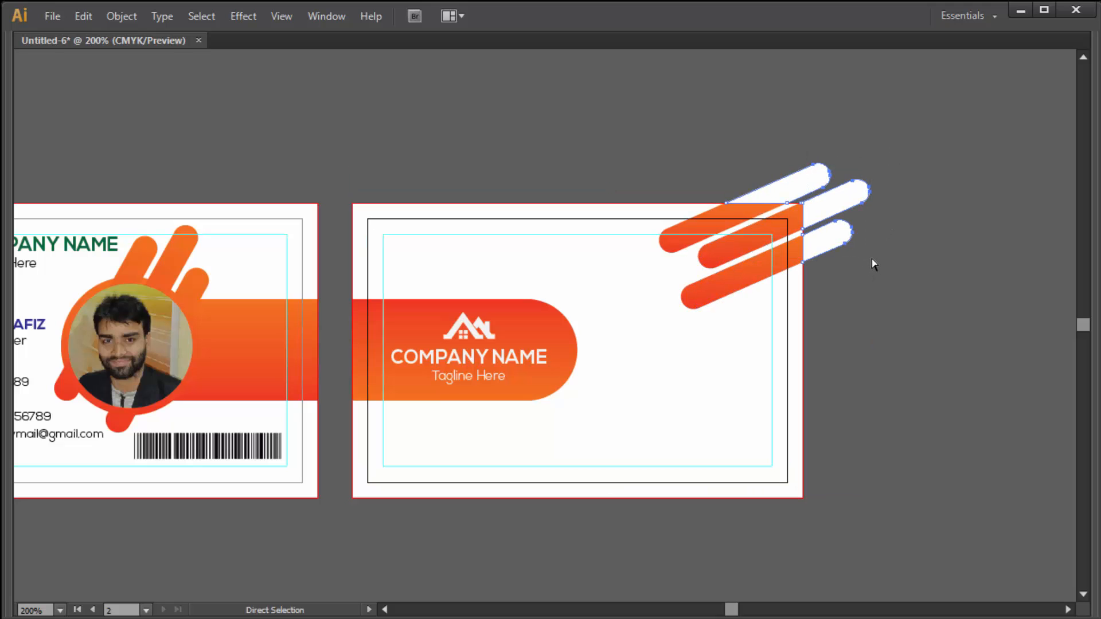
key("Delete")
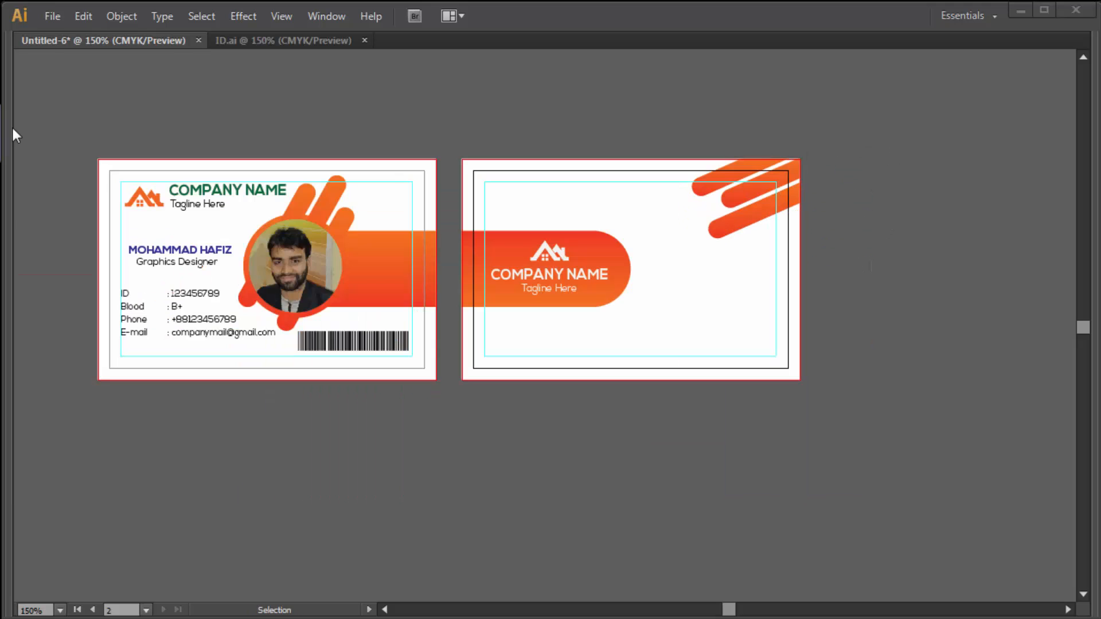
- Paste the Lorem Ipsum paragraph and place it on the back card's right side
key("Tab")
left_click(47, 139)
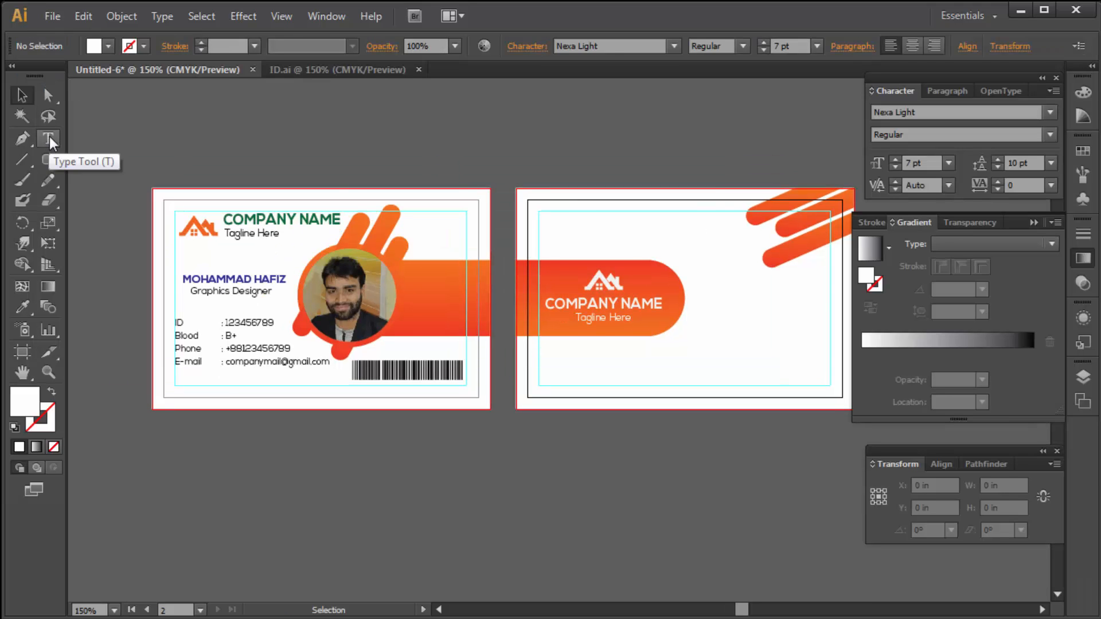
key("Tab")
type("Lorem Ipsum  Is simply bummy text of the printing and typesetting industry.")
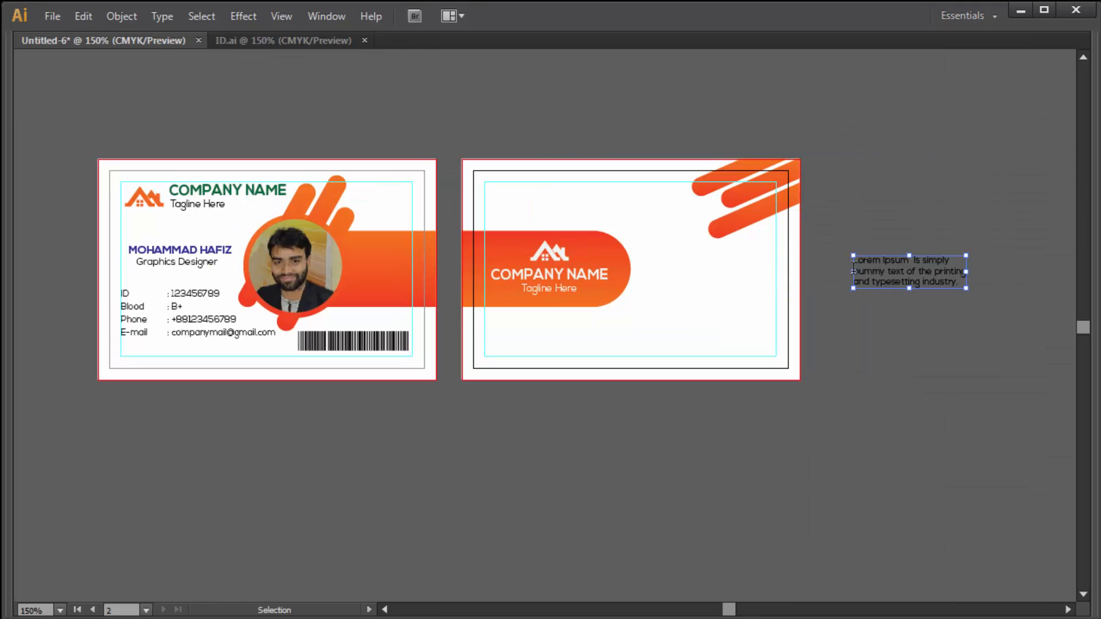
key("Escape")
key("Tab")
key("Tab")
left_click_drag(911, 272, 762, 270)
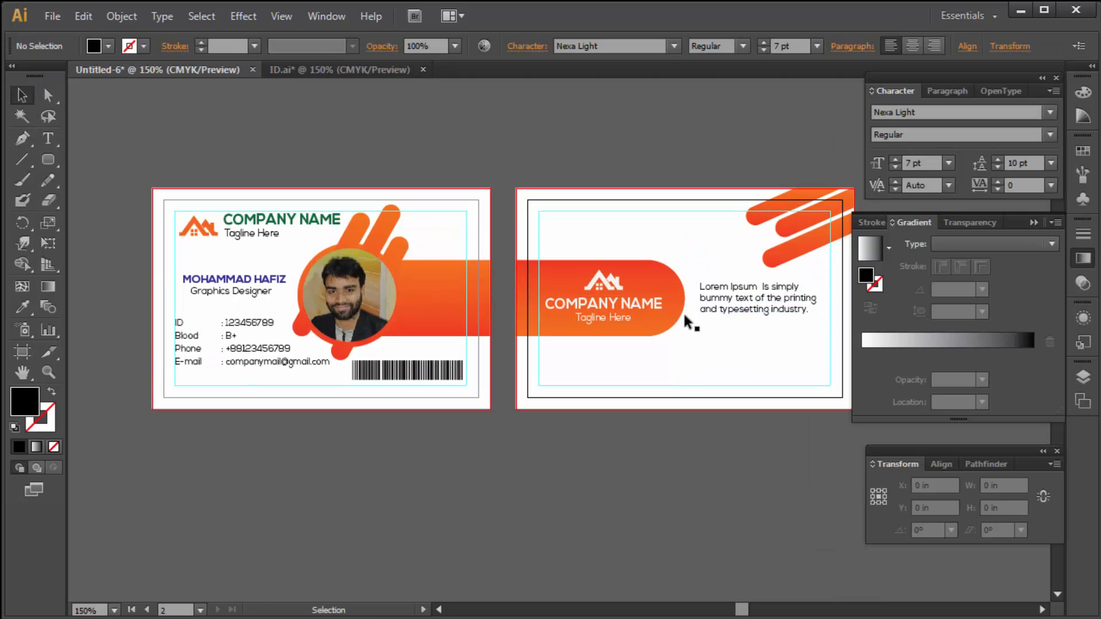
- Duplicate the paragraph below and replace its text with the Join Date and Expire Date lines
left_click_drag(741, 307, 737, 354)
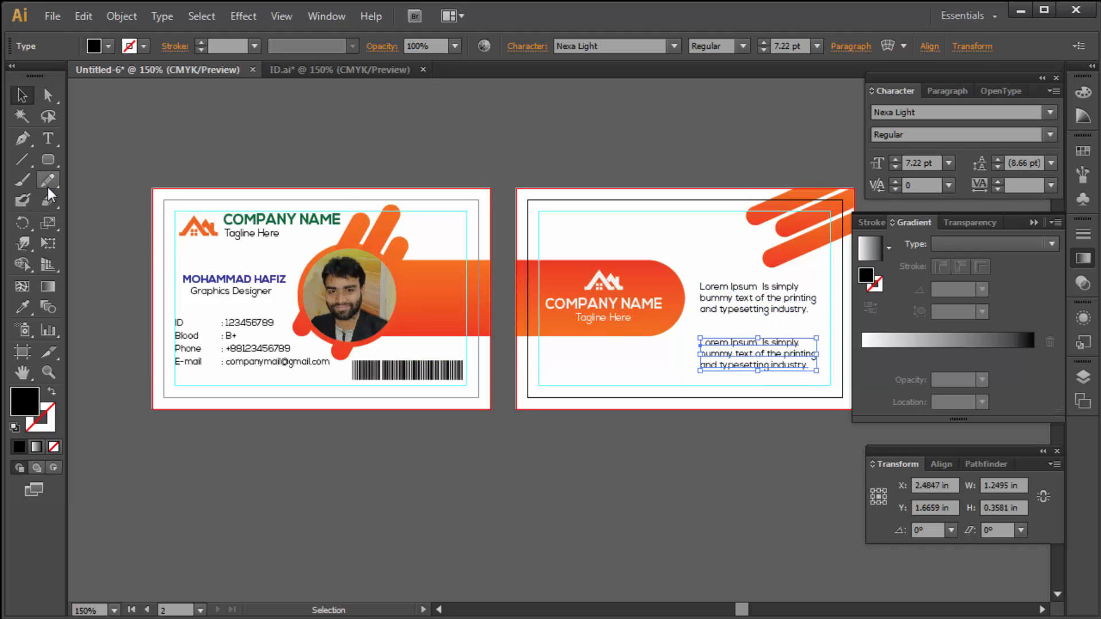
left_click(47, 143)
left_click(758, 351)
key("ctrl+a")
type("Join Date :01-01-2020 Expire Date :01-02-2030")
- Move the barcode from the front card to the back card's bottom-left
left_click(24, 94)
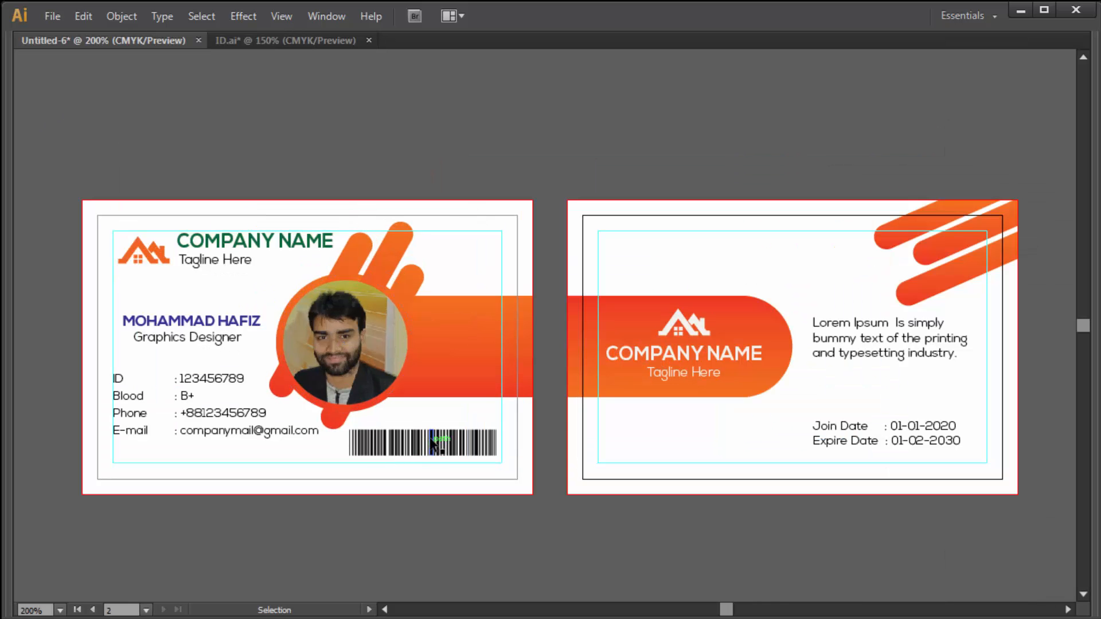
left_click(429, 442)
left_click_drag(485, 443, 653, 433)
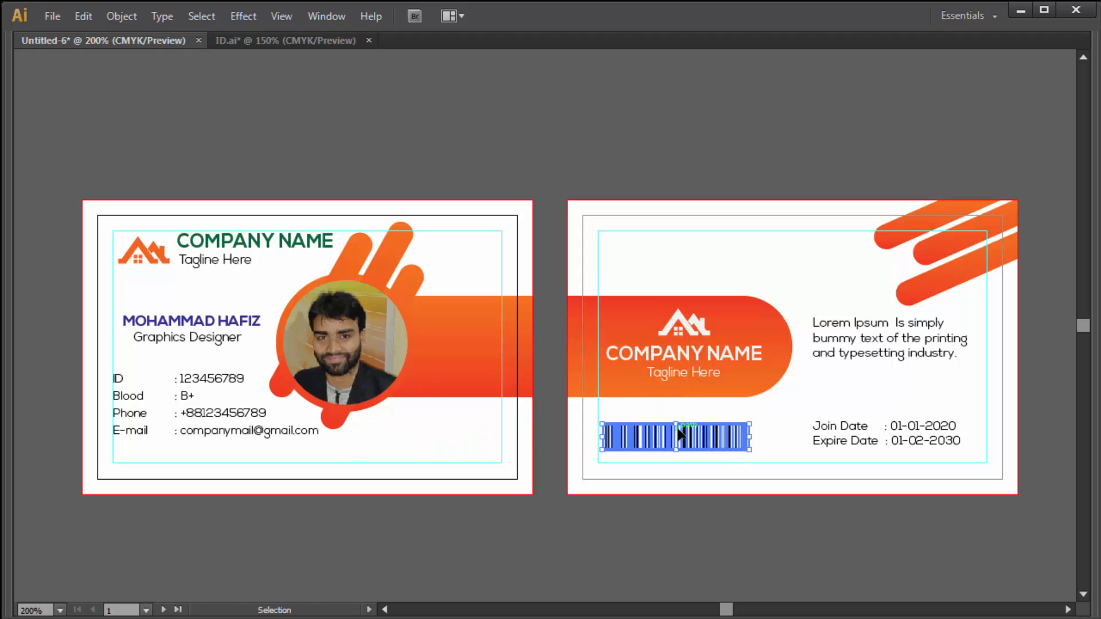